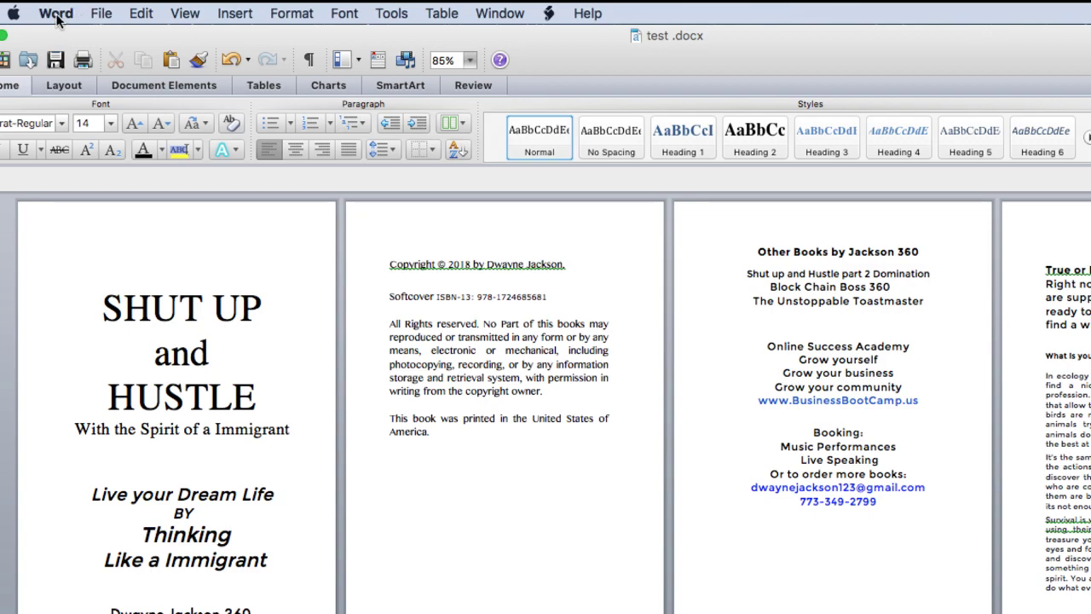
{"action": "left_click_drag", "start_coordinate": [111, 34], "coordinate": [144, 31]}
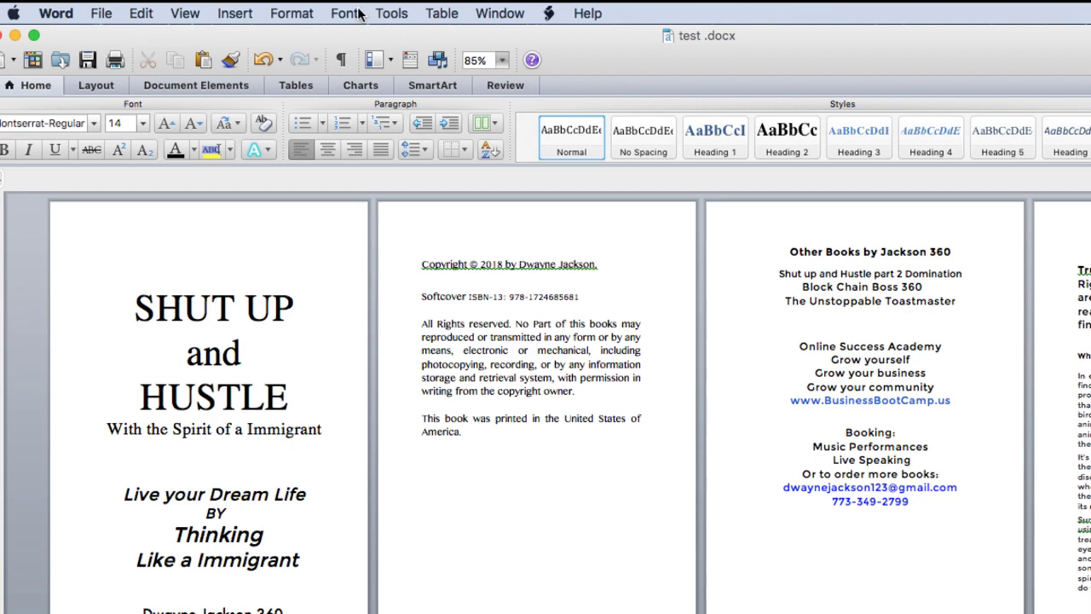
{"action": "key", "text": "super+Tab"}
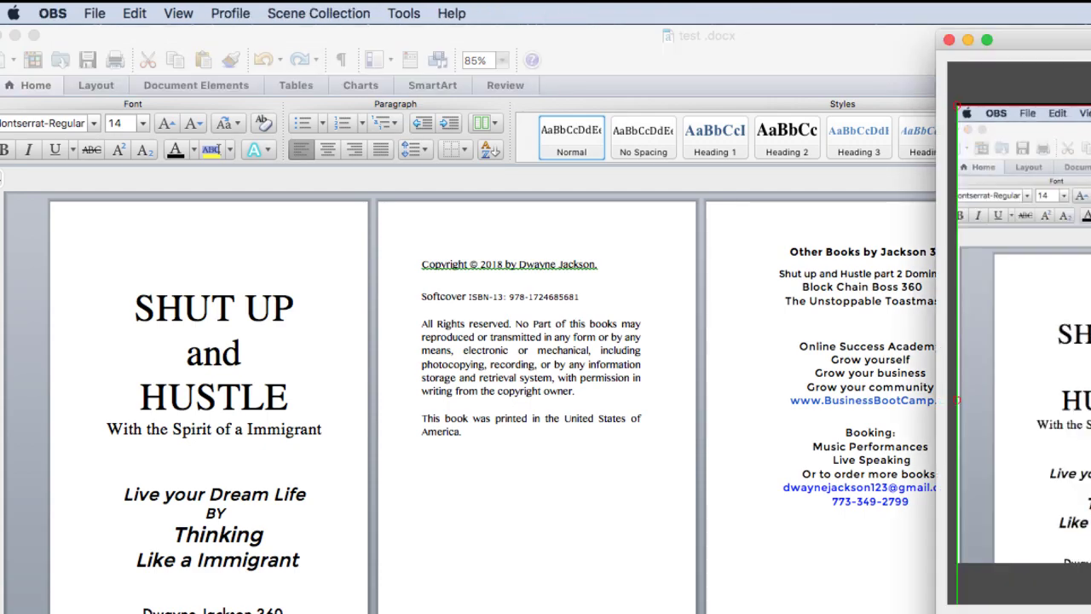
{"action": "left_click", "coordinate": [543, 219]}
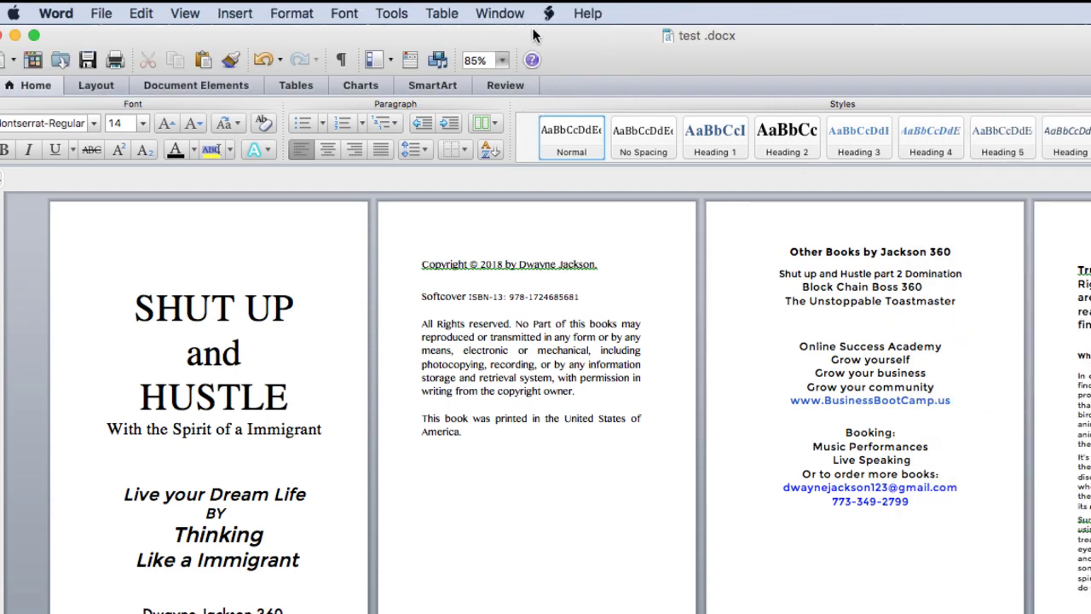
Examine the document's page setup, including its paper size options and the dimensions of the custom paper size.
{"action": "left_click", "coordinate": [288, 13]}
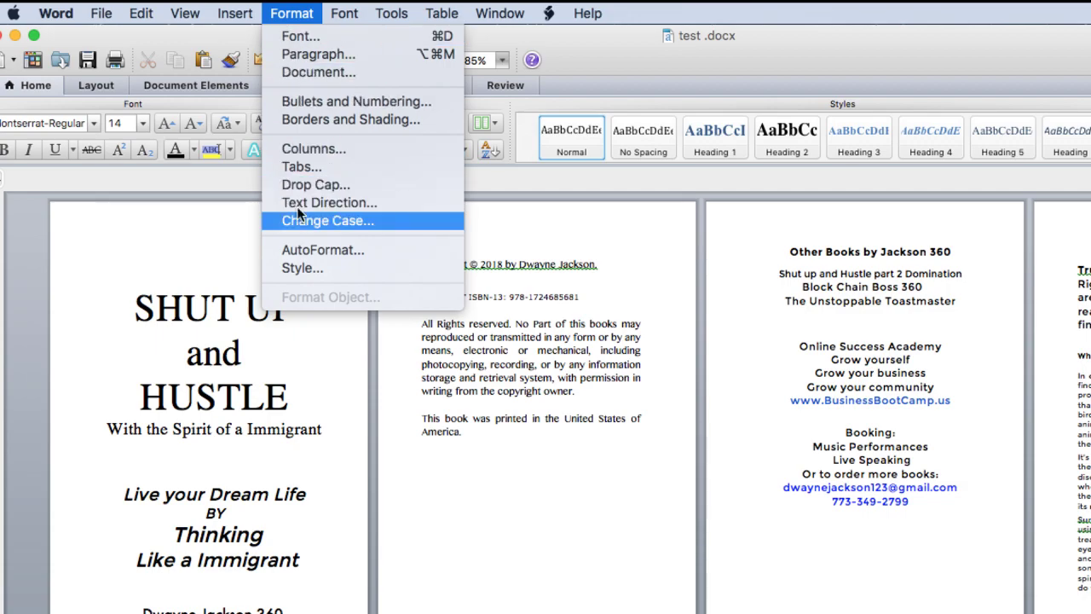
{"action": "left_click", "coordinate": [316, 73]}
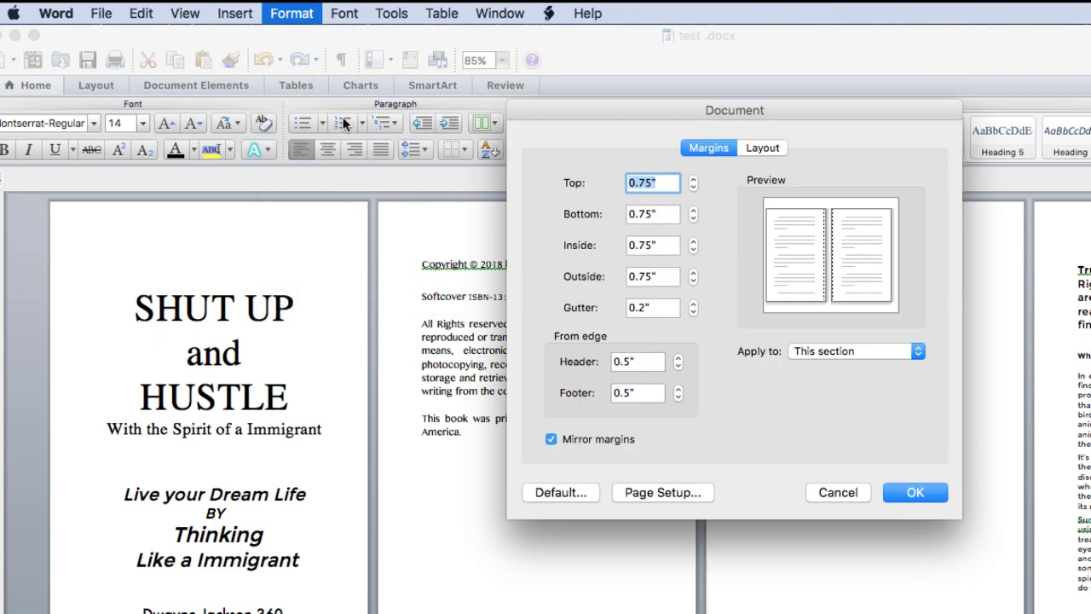
{"action": "left_click", "coordinate": [689, 500]}
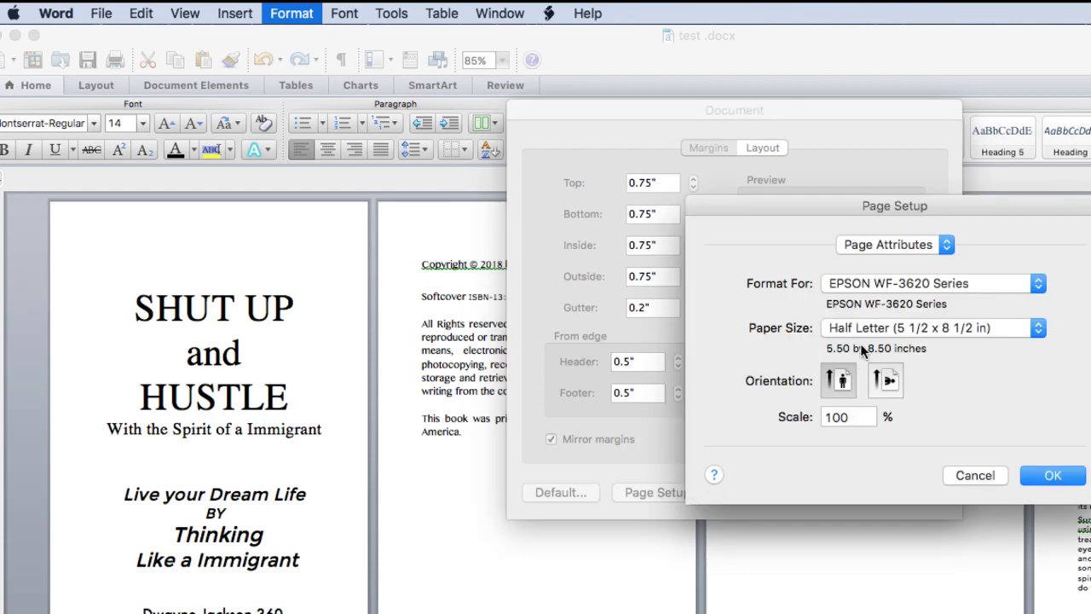
{"action": "left_click_drag", "start_coordinate": [951, 205], "coordinate": [680, 205]}
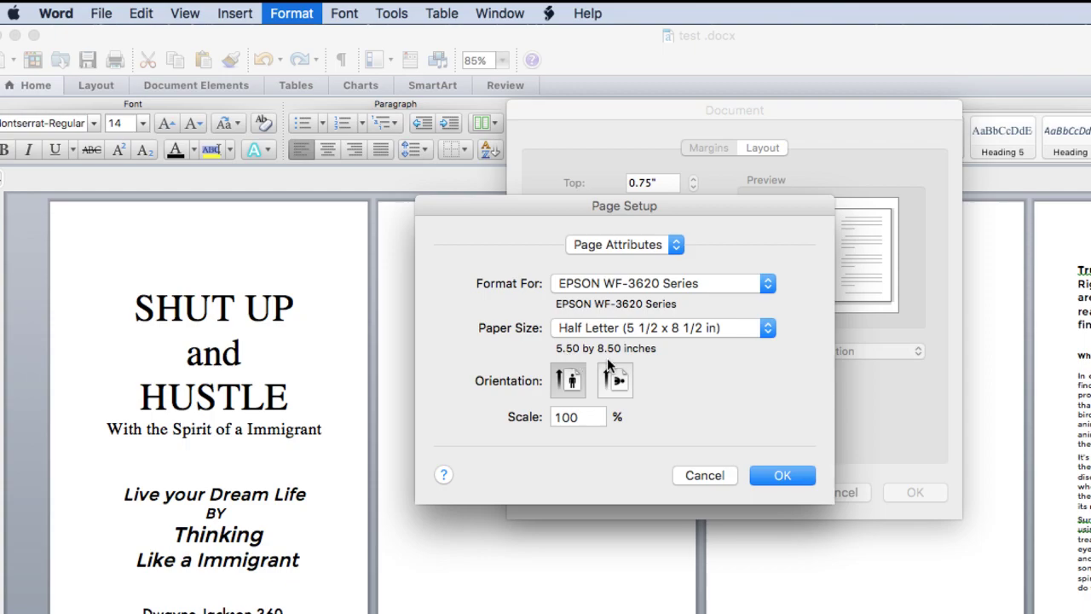
{"action": "left_click", "coordinate": [716, 328]}
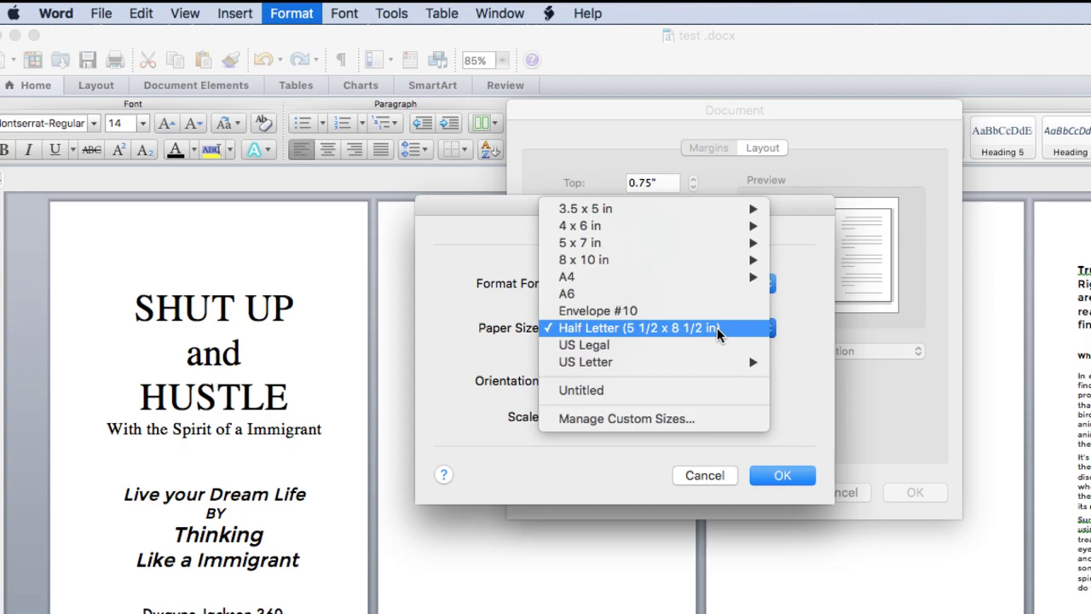
{"action": "left_click", "coordinate": [648, 422]}
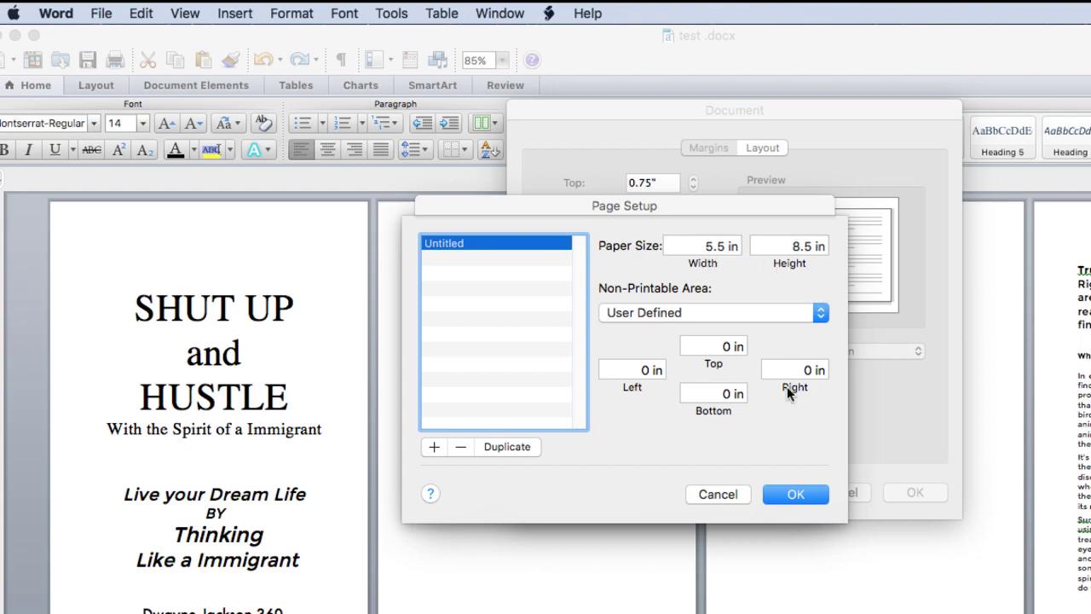
{"action": "left_click", "coordinate": [722, 496]}
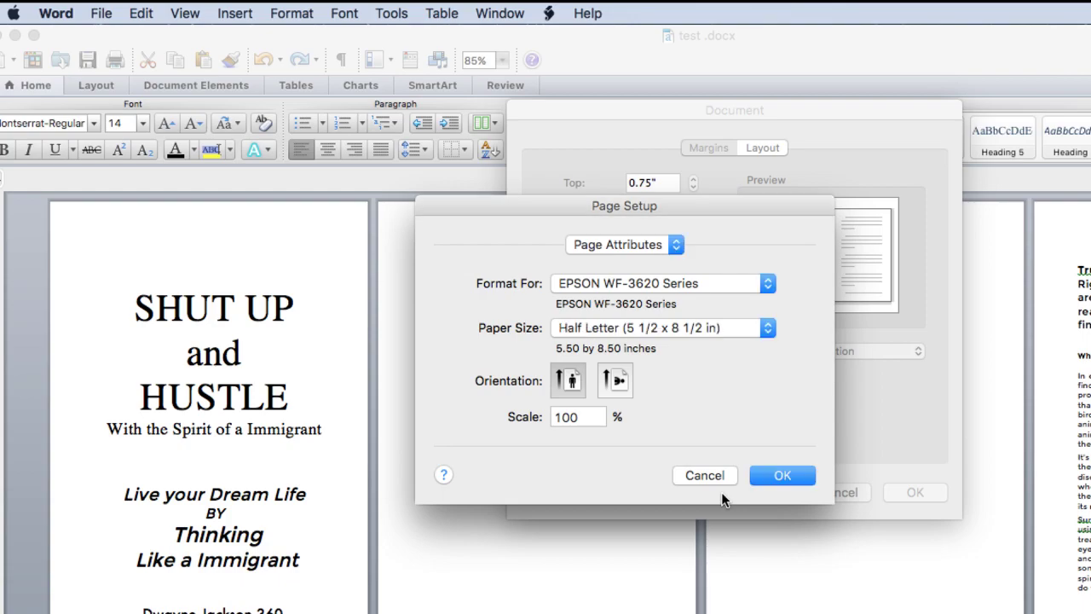
{"action": "left_click", "coordinate": [714, 479]}
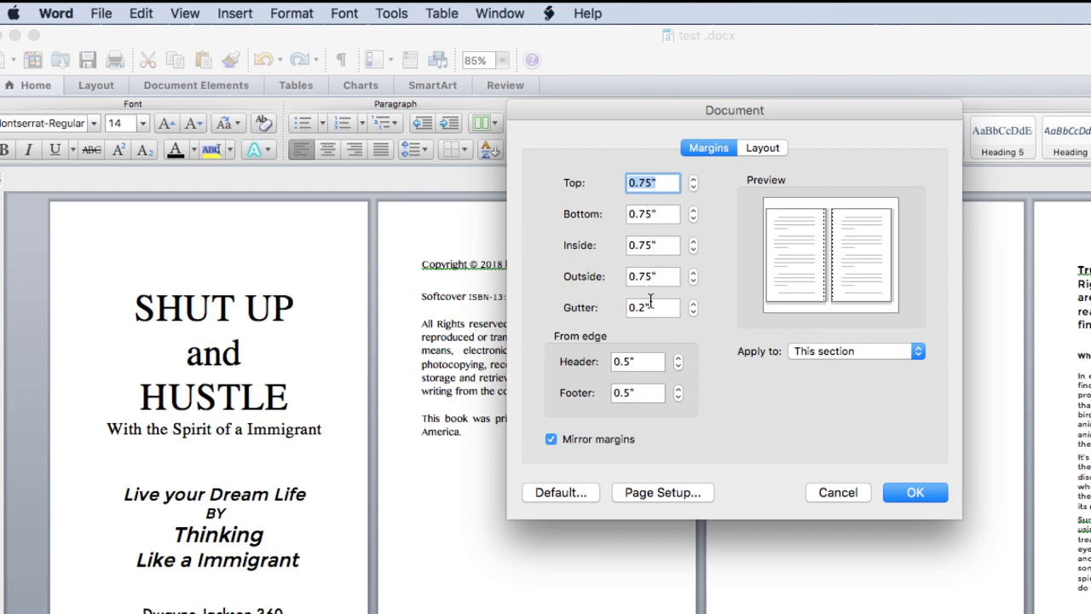
Try to apply the document margin settings to the whole document, and cancel the dialog.
{"action": "left_click", "coordinate": [875, 347]}
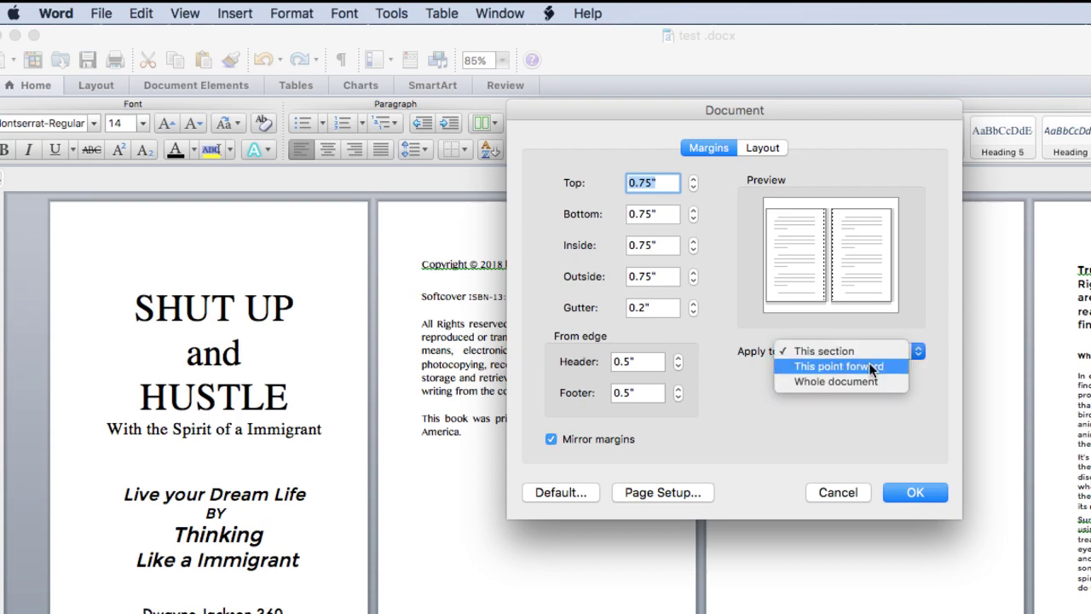
{"action": "left_click", "coordinate": [865, 380]}
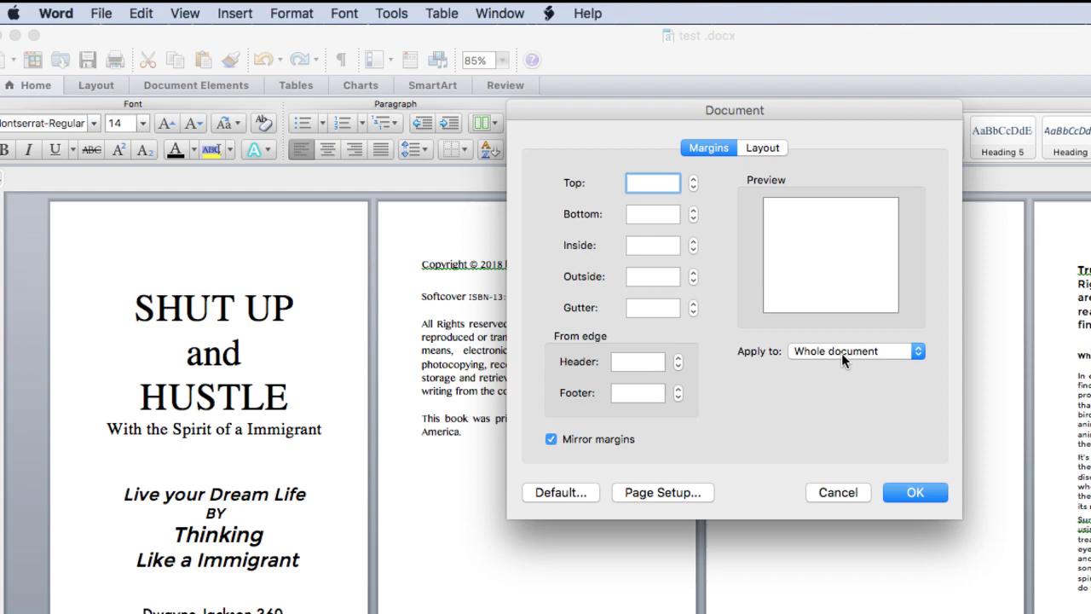
{"action": "left_click", "coordinate": [850, 494]}
{"action": "left_click", "coordinate": [432, 471]}
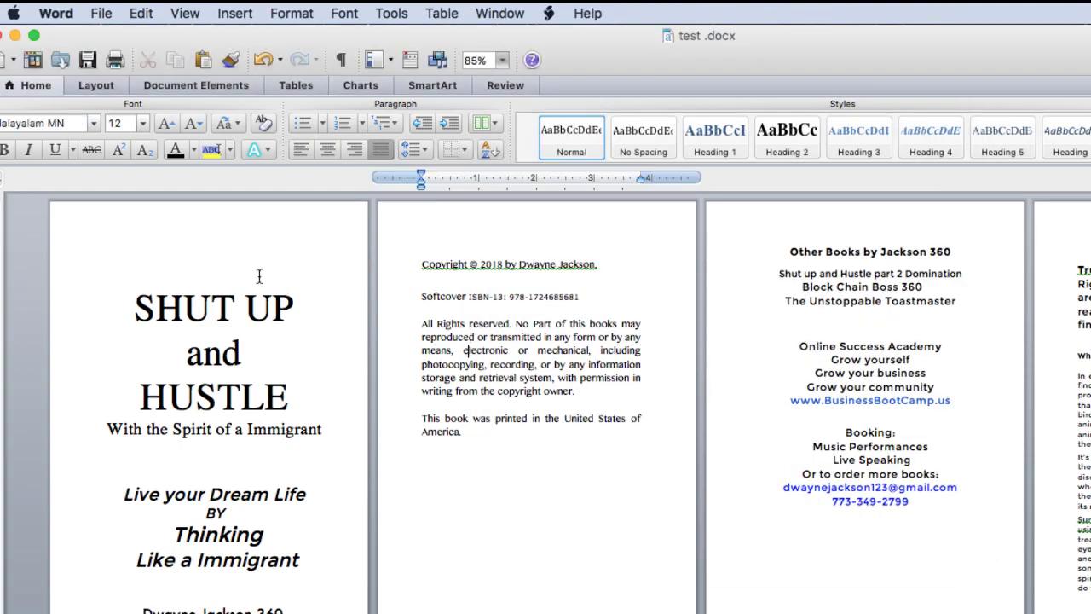
Open the custom margin settings and compare the page preview with mirror margins off and on.
{"action": "left_click_drag", "start_coordinate": [93, 34], "coordinate": [114, 32]}
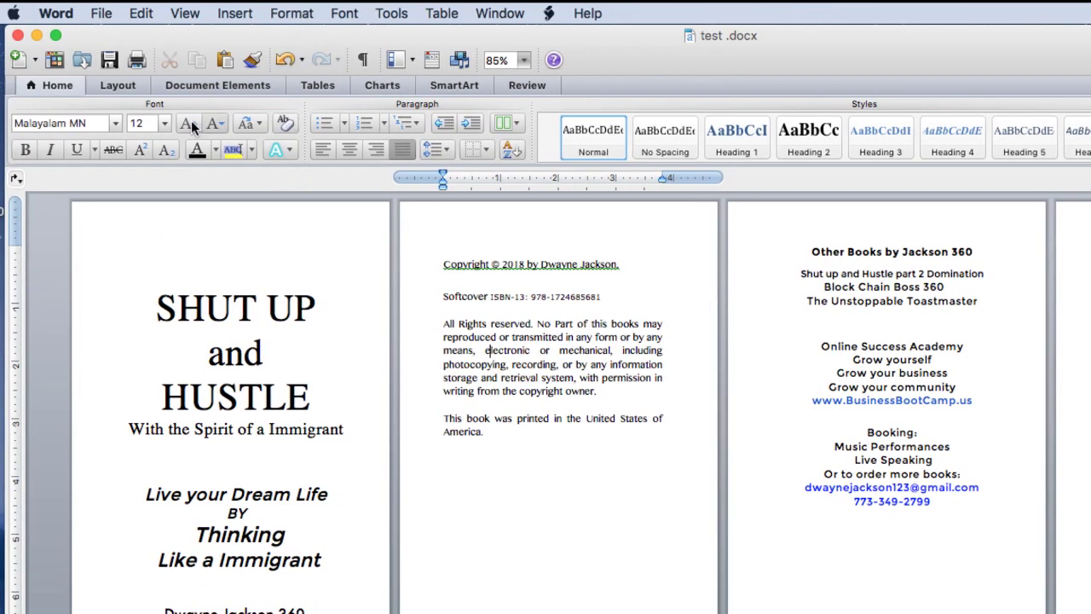
{"action": "left_click", "coordinate": [98, 85]}
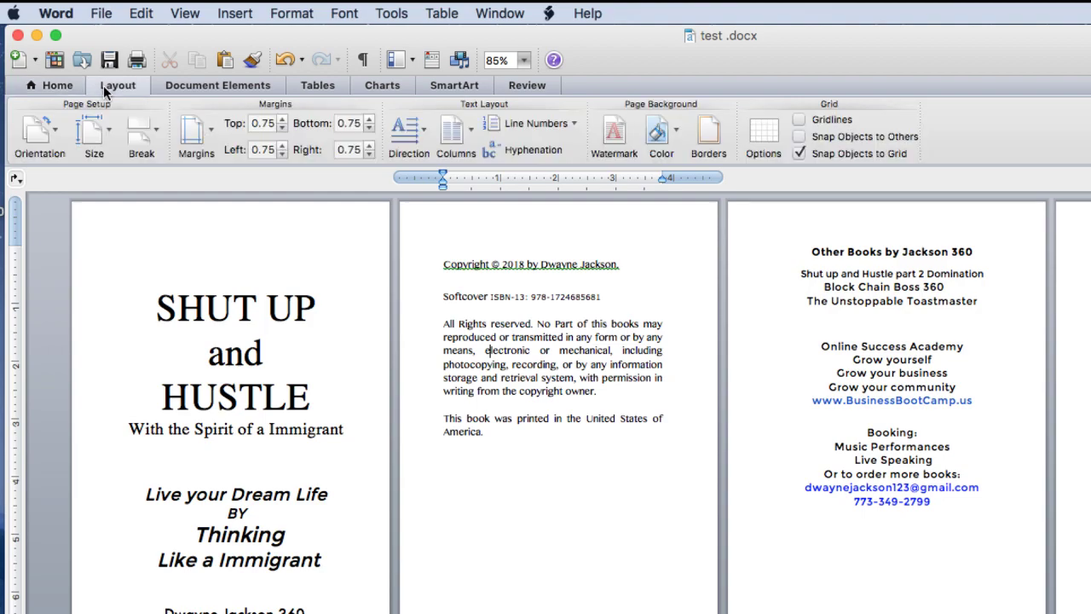
{"action": "left_click", "coordinate": [208, 87]}
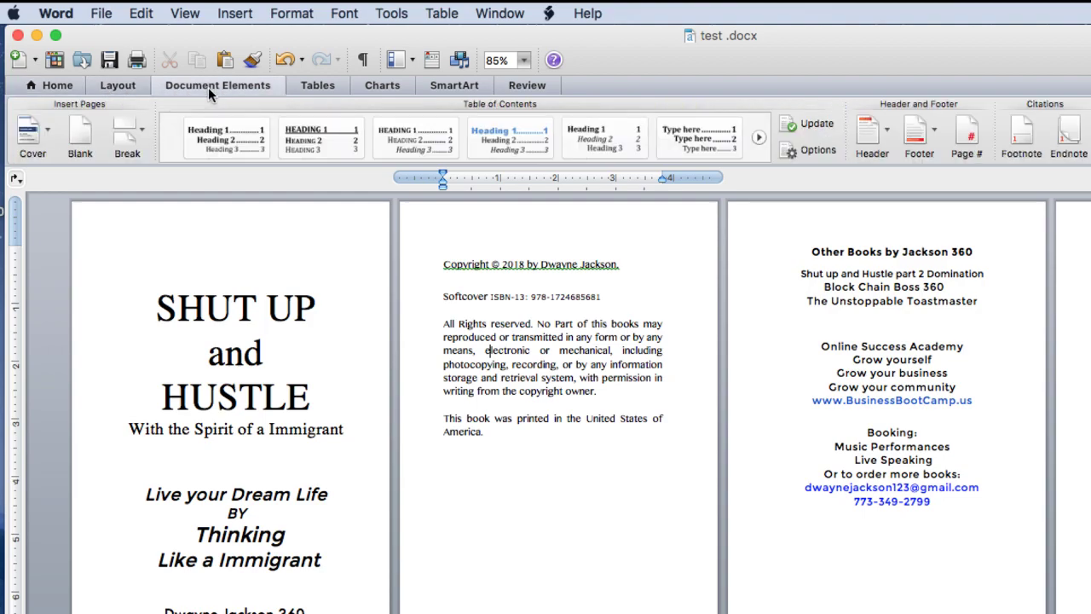
{"action": "left_click", "coordinate": [120, 85]}
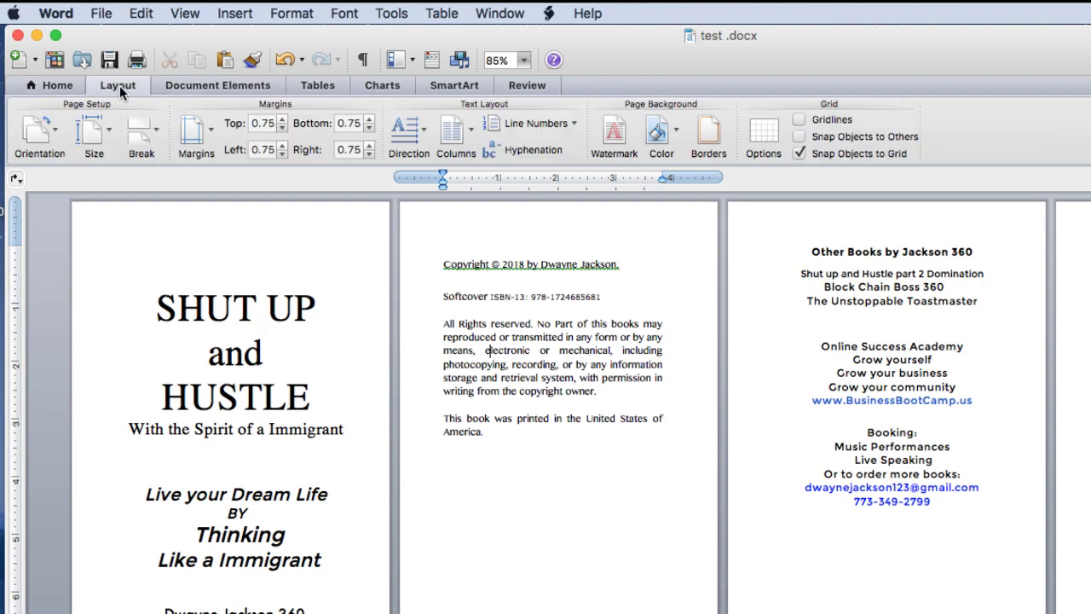
{"action": "left_click", "coordinate": [201, 139]}
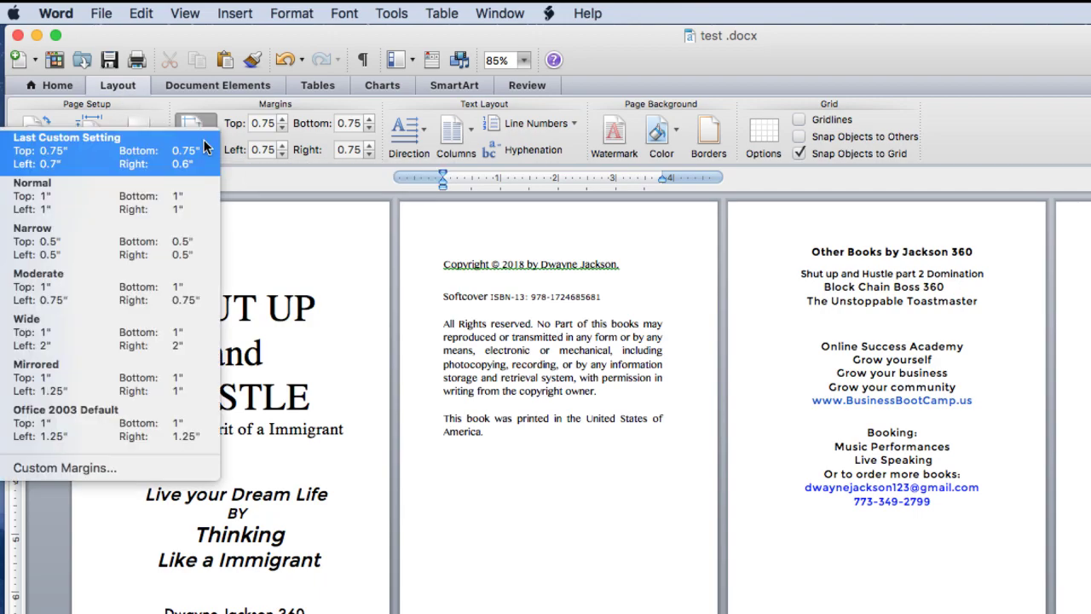
{"action": "left_click", "coordinate": [98, 469]}
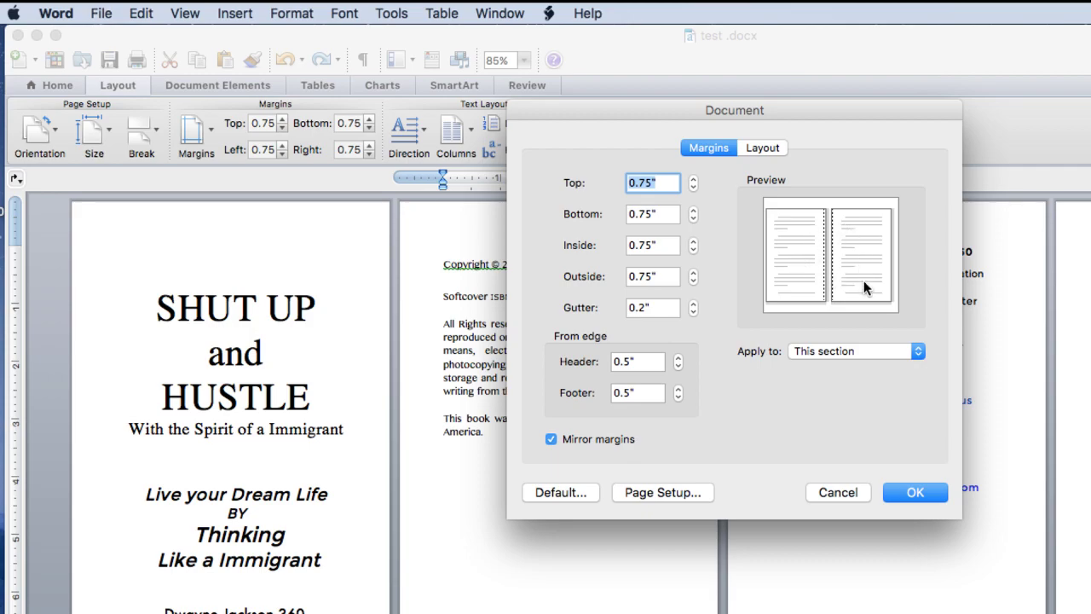
{"action": "left_click", "coordinate": [550, 439]}
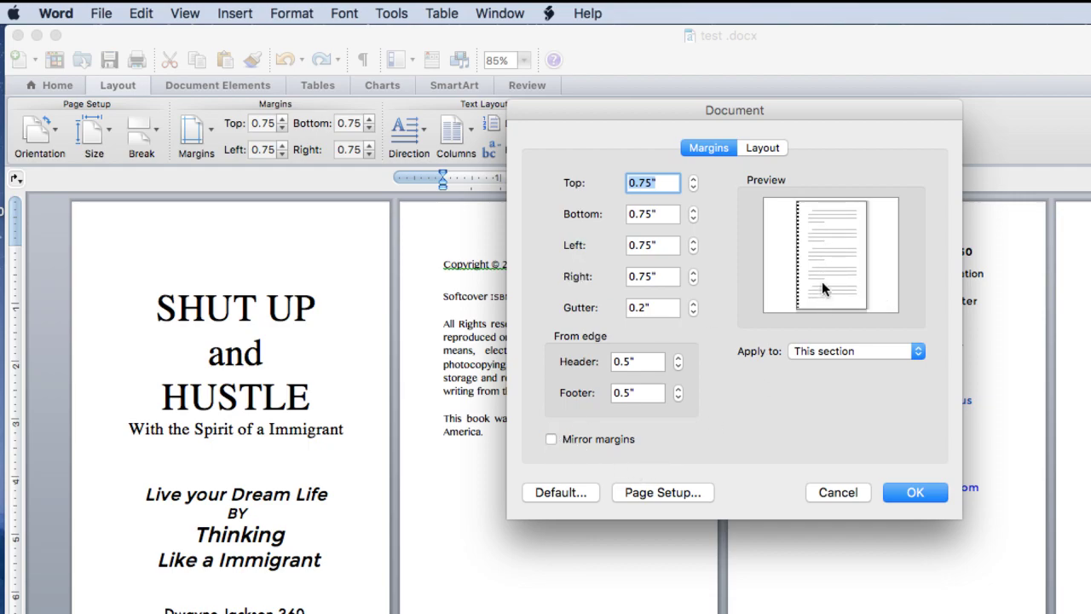
{"action": "left_click", "coordinate": [551, 440]}
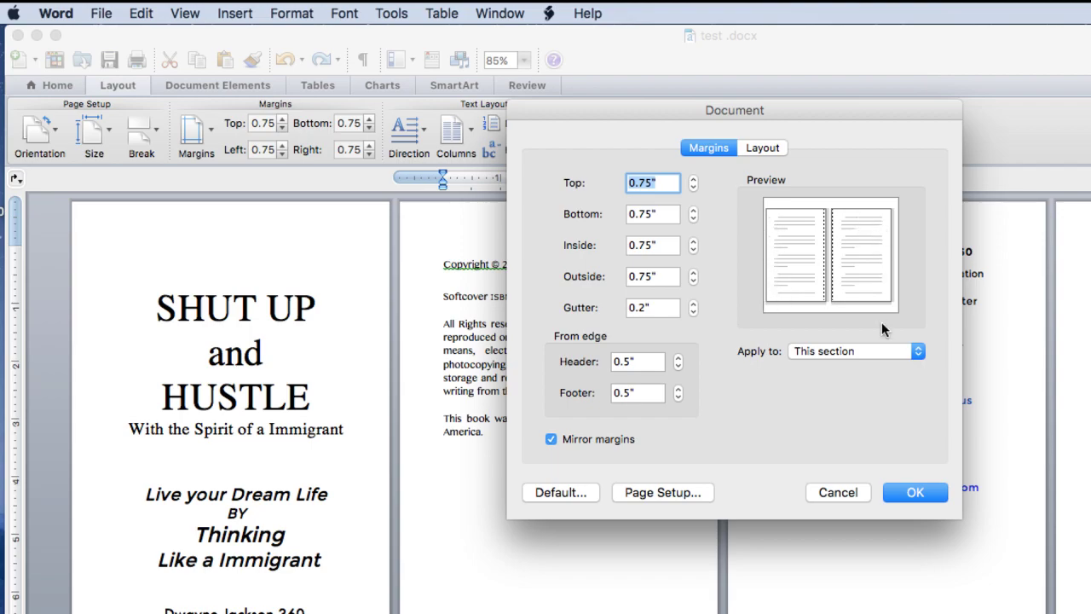
Try several values for the outside margin, ending with 0.6 inches.
{"action": "left_click", "coordinate": [652, 281]}
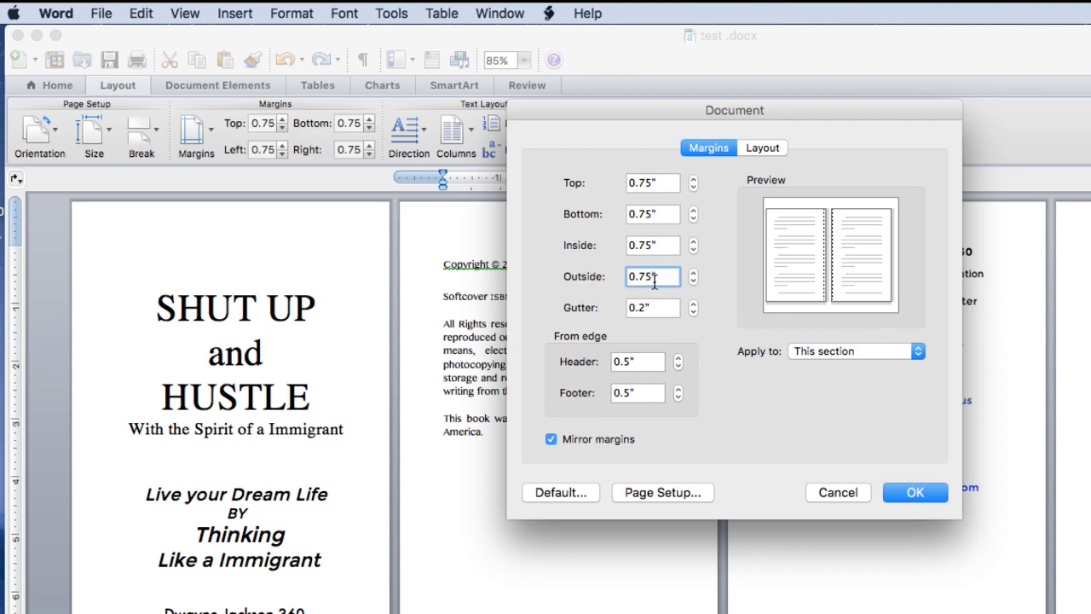
{"action": "key", "text": "BackSpace"}
{"action": "key", "text": "BackSpace"}
{"action": "key", "text": "BackSpace"}
{"action": "type", "text": ".6"}
{"action": "key", "text": "BackSpace"}
{"action": "type", "text": "8"}
{"action": "key", "text": "BackSpace"}
{"action": "type", "text": "9"}
{"action": "key", "text": "BackSpace"}
{"action": "type", "text": "2"}
{"action": "key", "text": "BackSpace"}
{"action": "type", "text": "5"}
{"action": "key", "text": "BackSpace"}
{"action": "key", "text": "BackSpace"}
{"action": "type", "text": ".6"}
Check the page setup, try applying the margins to the whole document, and discard the margin changes.
{"action": "left_click", "coordinate": [692, 492]}
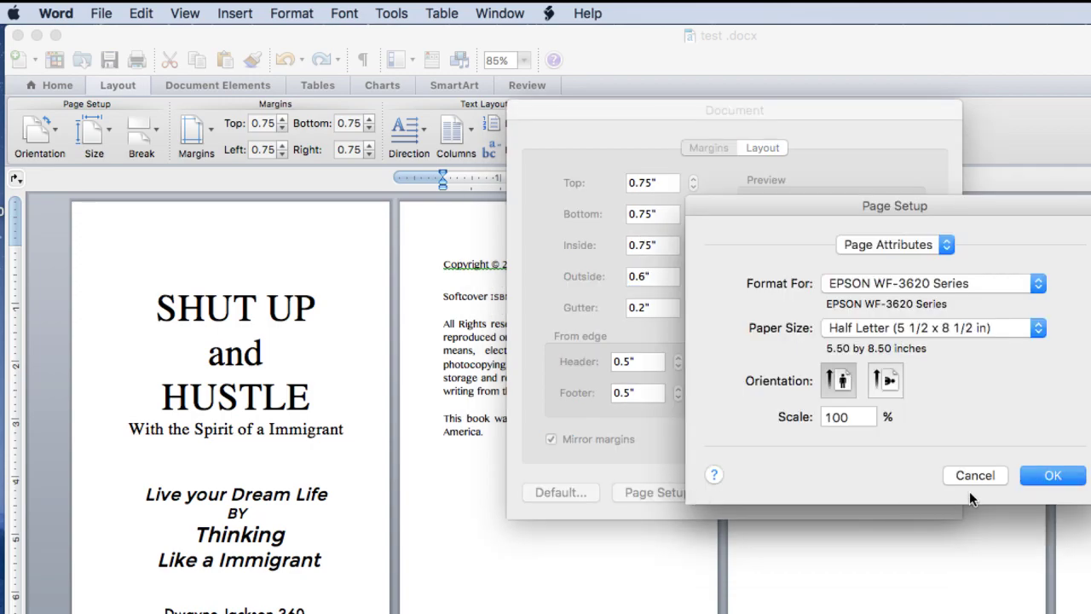
{"action": "left_click", "coordinate": [973, 476]}
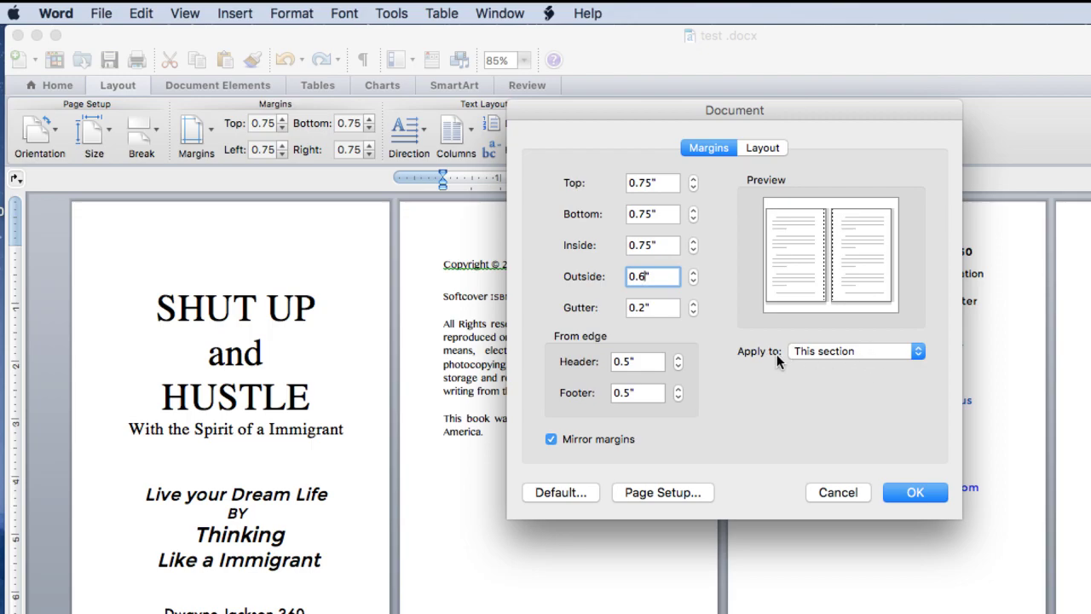
{"action": "left_click", "coordinate": [881, 355]}
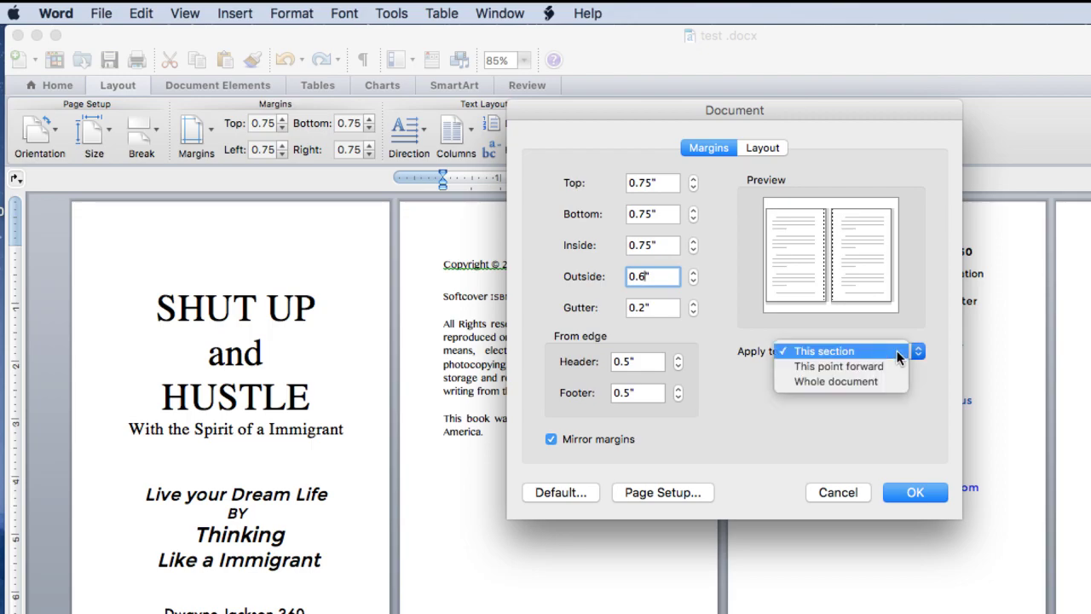
{"action": "left_click", "coordinate": [884, 379]}
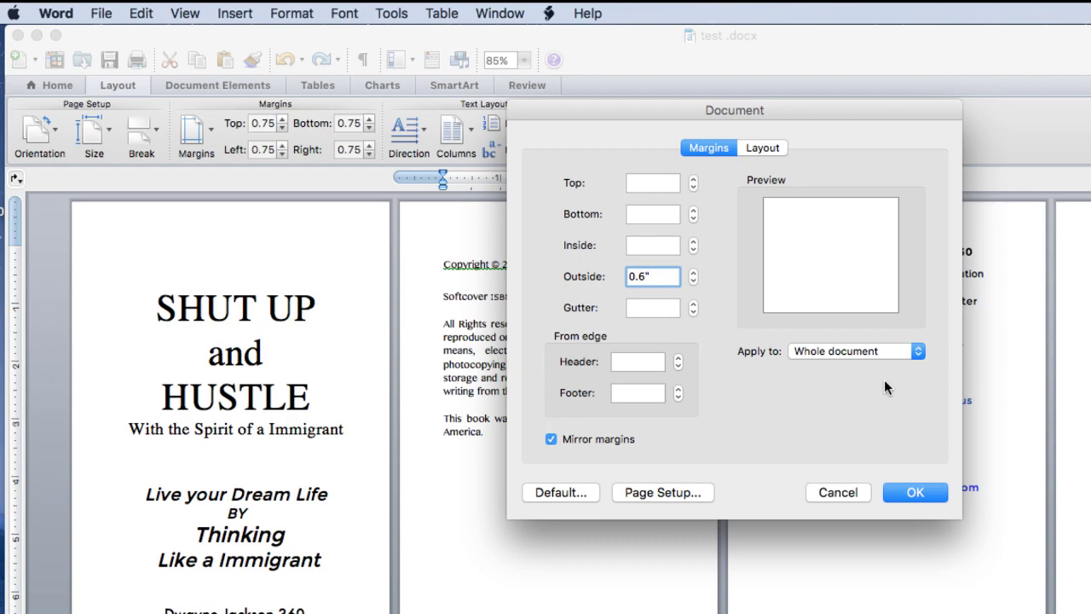
{"action": "left_click", "coordinate": [908, 352]}
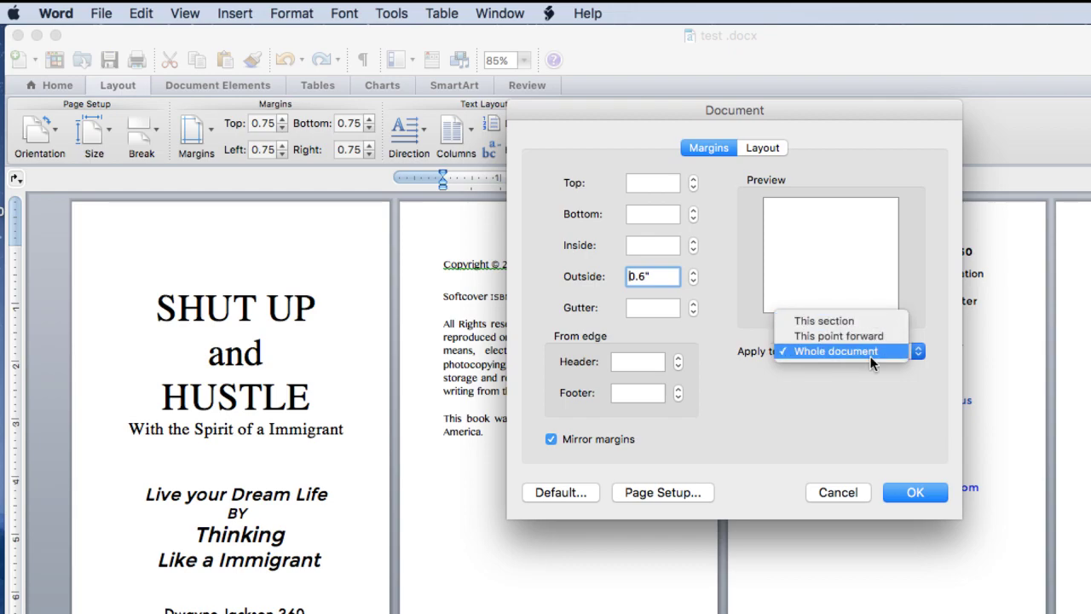
{"action": "left_click", "coordinate": [847, 492]}
{"action": "left_click", "coordinate": [847, 491]}
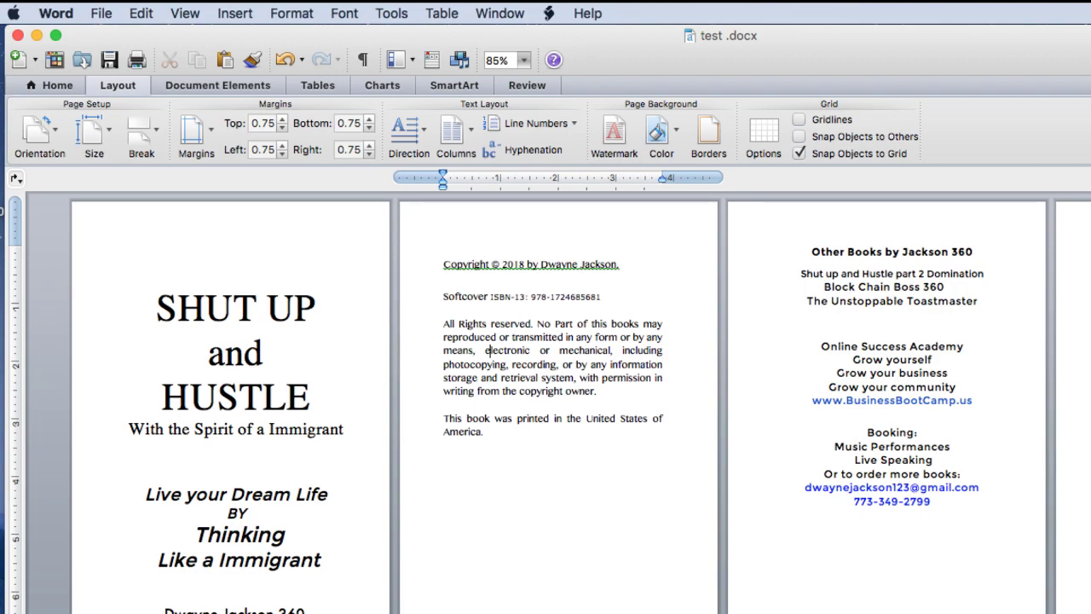
Switch to Chrome and look through the Google Drive book folder on dominating like an immigrant and the folders in My Drive.
{"action": "key", "text": "super+Tab"}
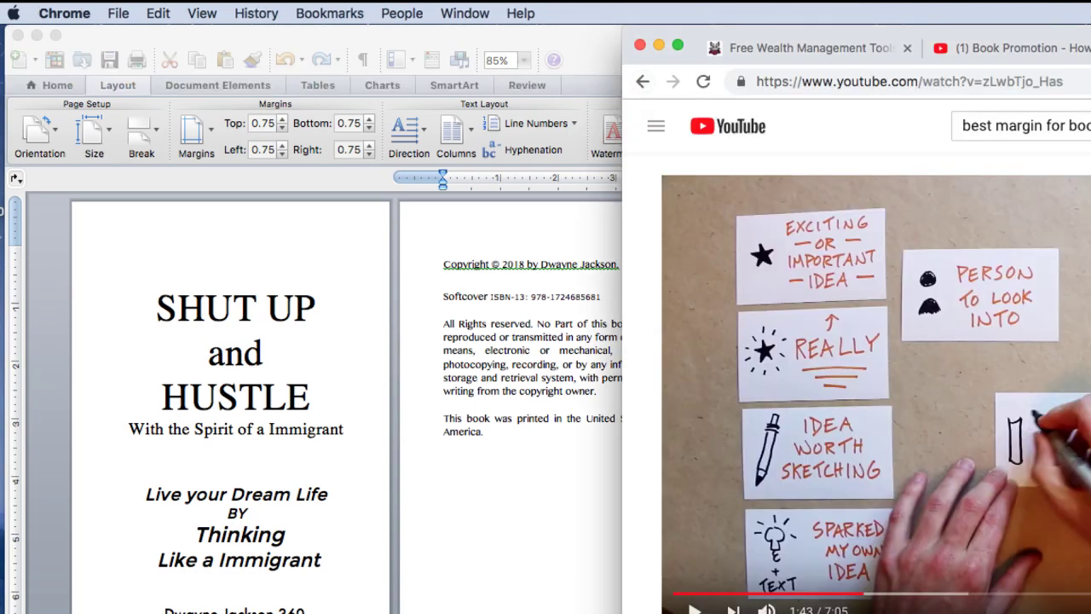
{"action": "key", "text": "super+bracketleft"}
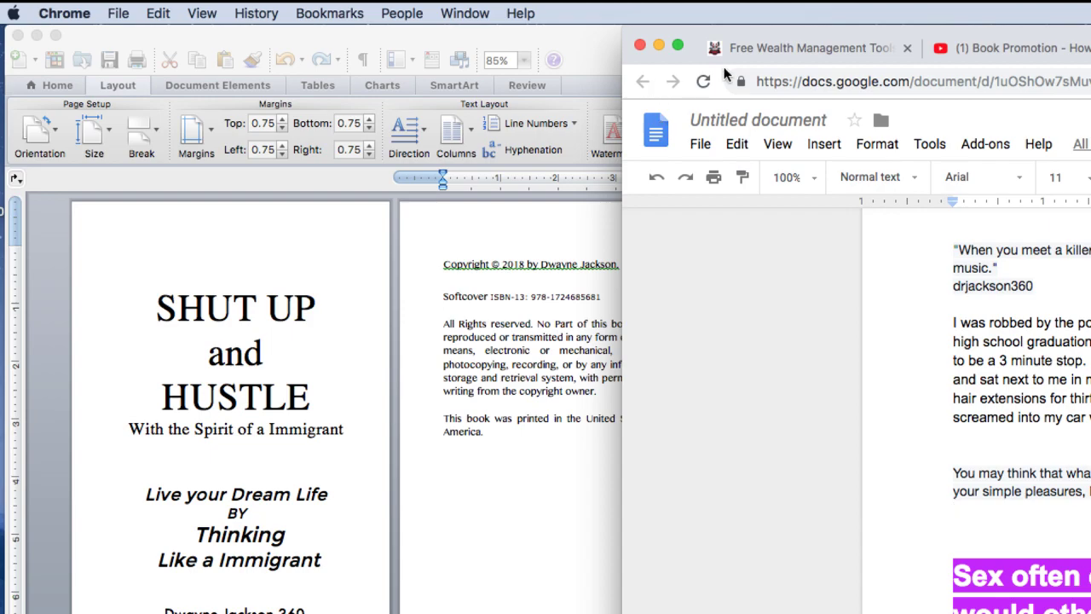
{"action": "key", "text": "super+bracketright"}
{"action": "left_click", "coordinate": [659, 44]}
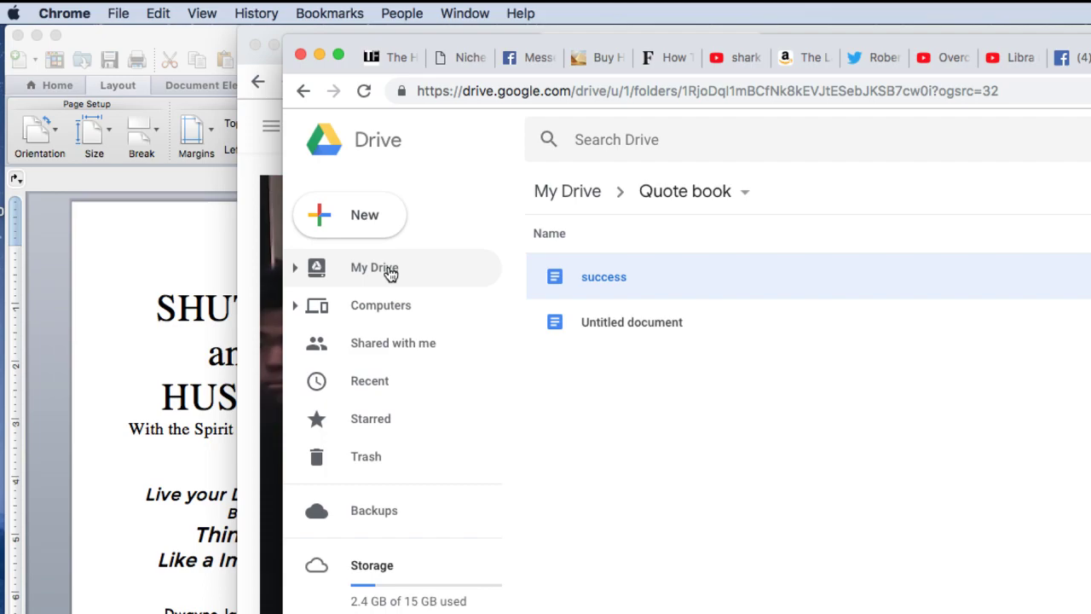
{"action": "left_click", "coordinate": [375, 268]}
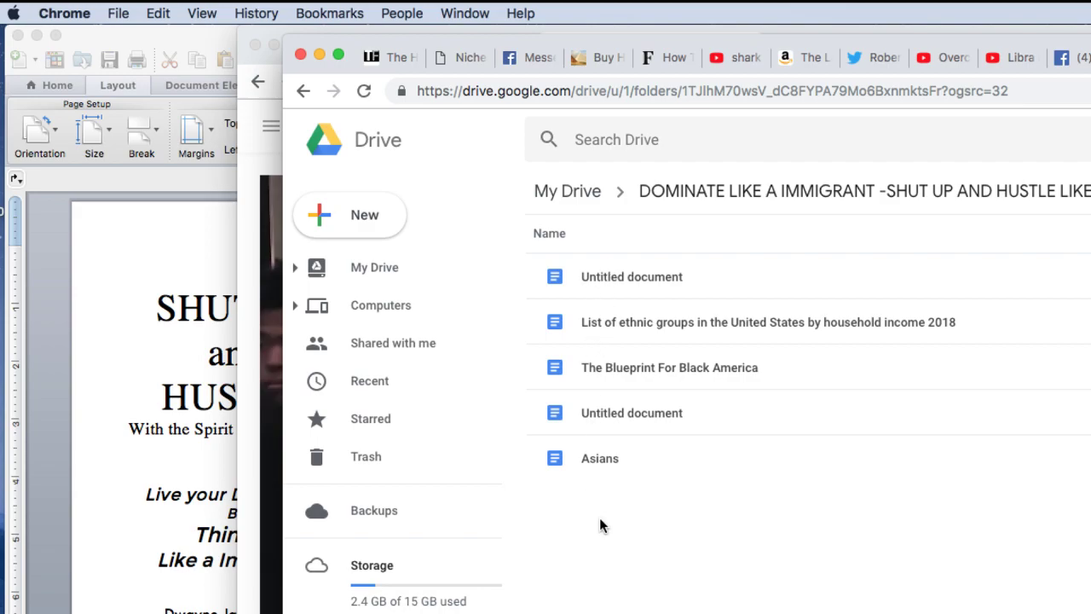
{"action": "left_click", "coordinate": [303, 92]}
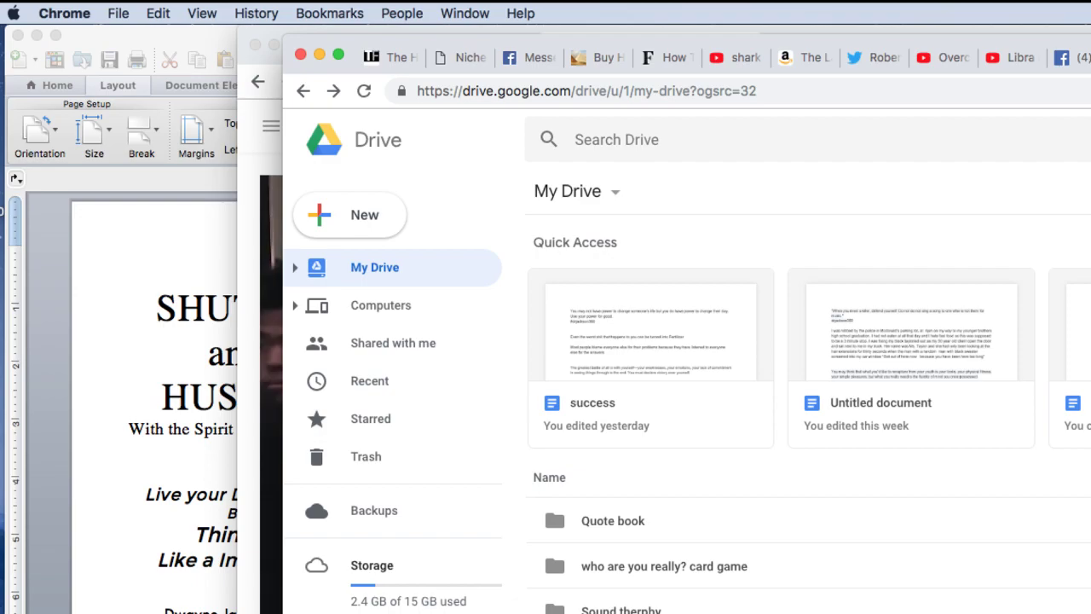
{"action": "scroll", "coordinate": [808, 418], "scroll_direction": "down", "scroll_amount": 5}
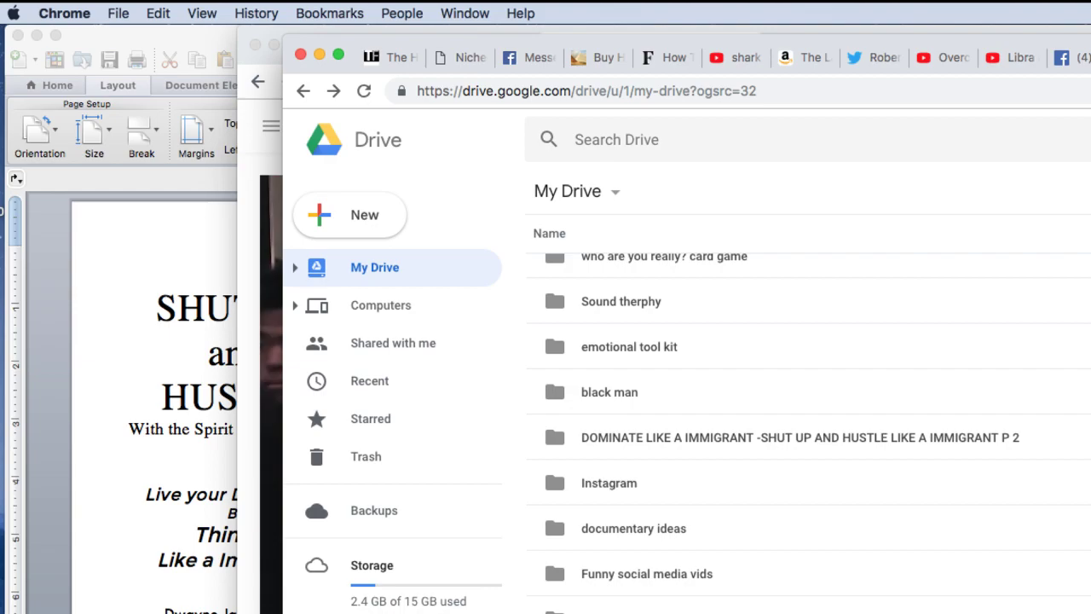
Open the Shut UP and HUSTLE folder, sort it by name, and view and close the draft 0.1 Why Shut up, Listen & Hustle.
{"action": "double_click", "coordinate": [800, 437]}
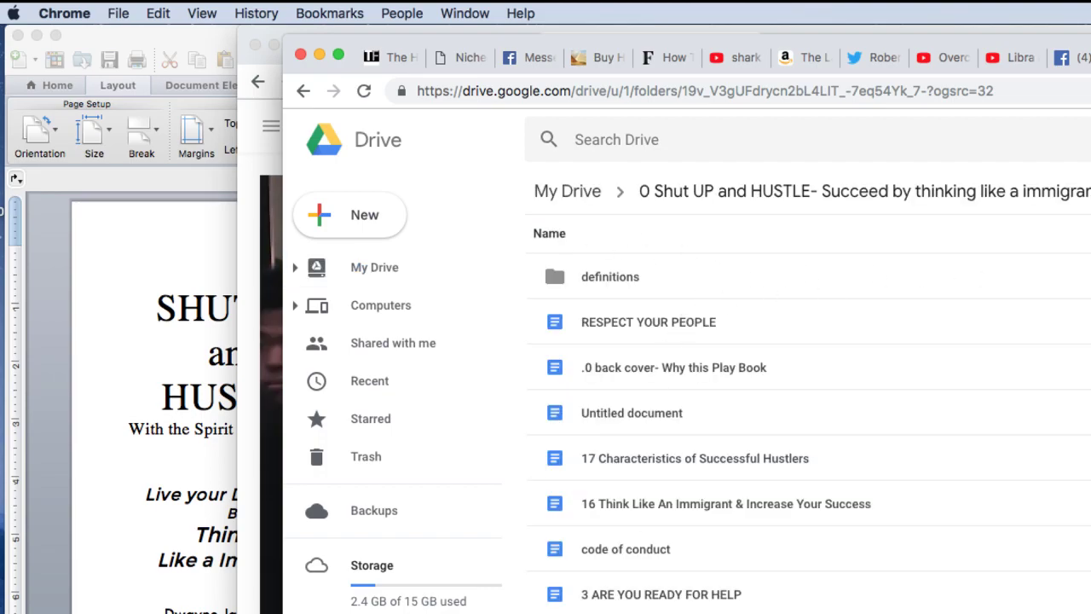
{"action": "double_click", "coordinate": [608, 280]}
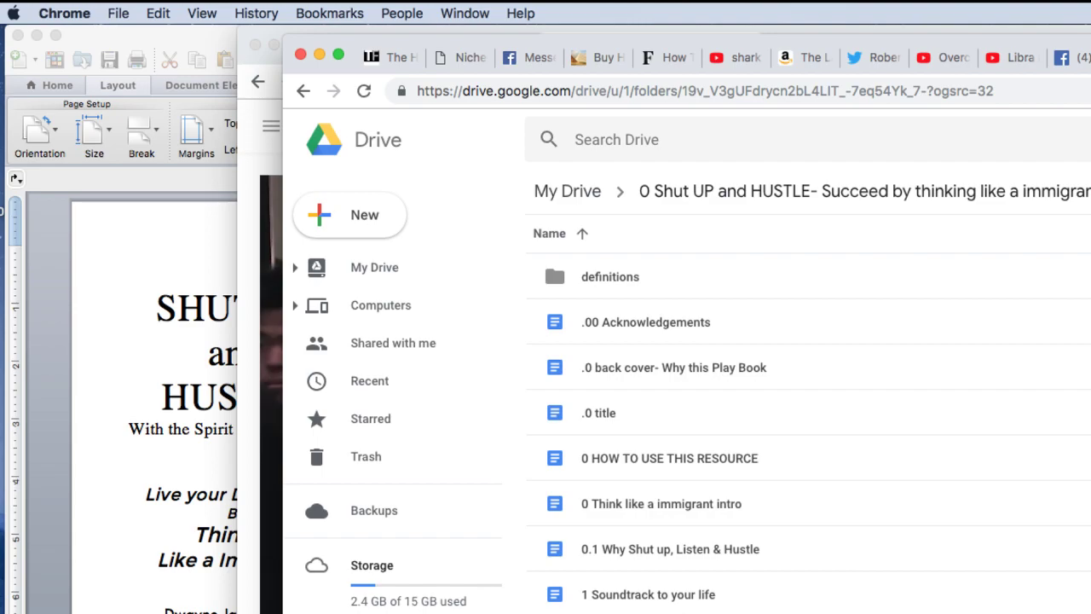
{"action": "double_click", "coordinate": [761, 548]}
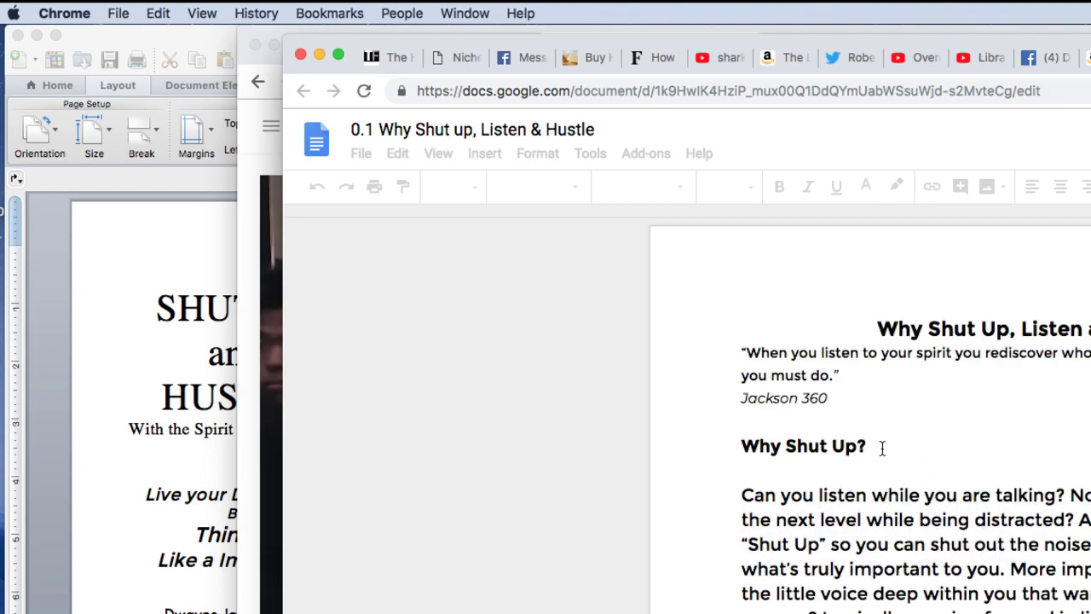
{"action": "left_click", "coordinate": [198, 447]}
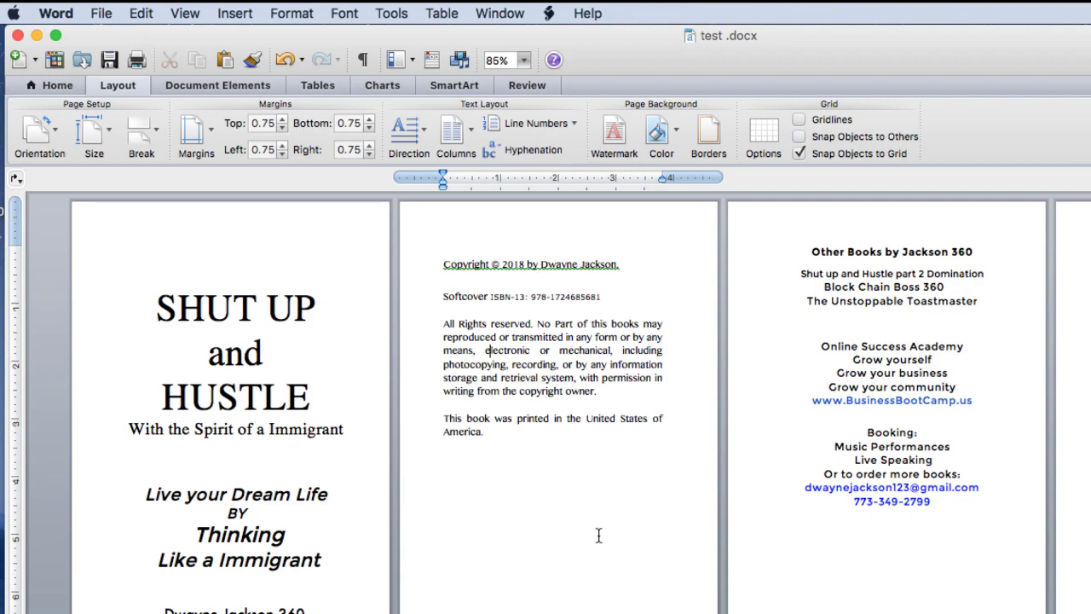
{"action": "key", "text": "super+Tab"}
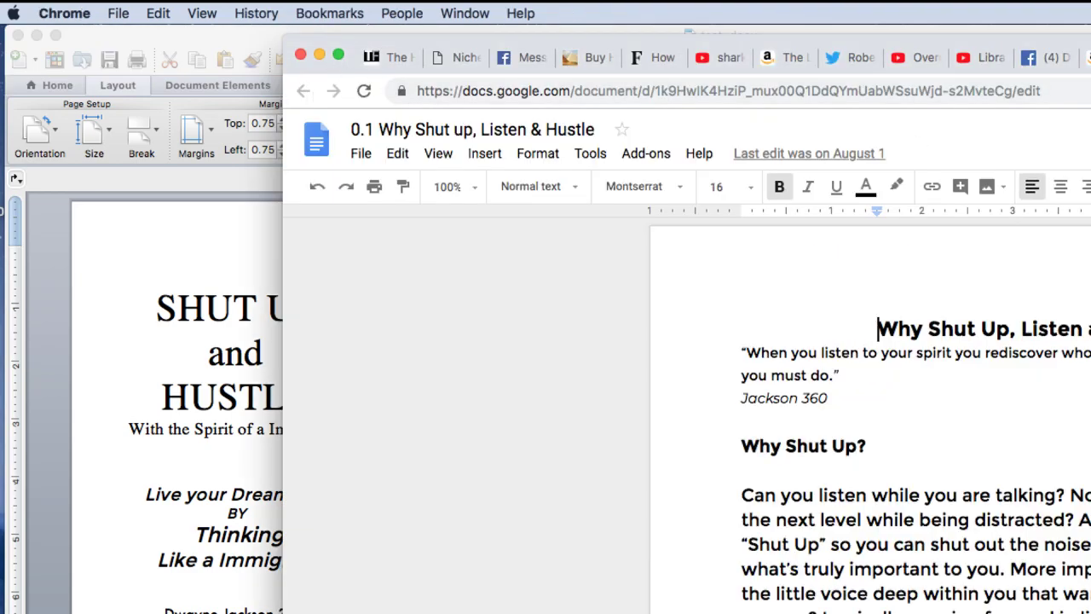
{"action": "key", "text": "super+w"}
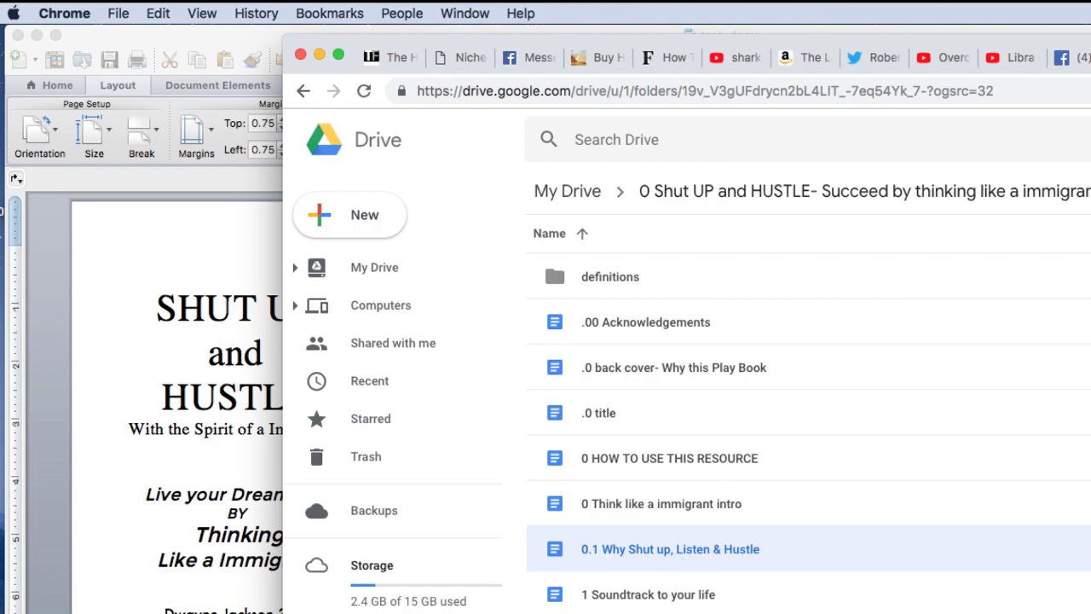
Switch to Word and look through the title pages, introduction and table of contents of test .docx.
{"action": "left_click", "coordinate": [167, 462]}
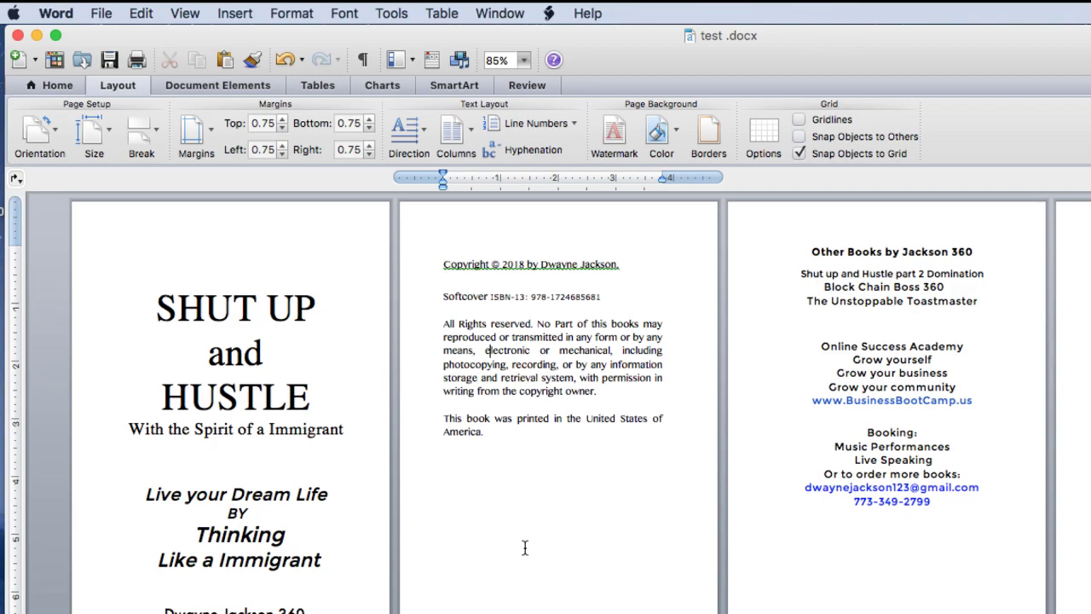
{"action": "left_click", "coordinate": [216, 453]}
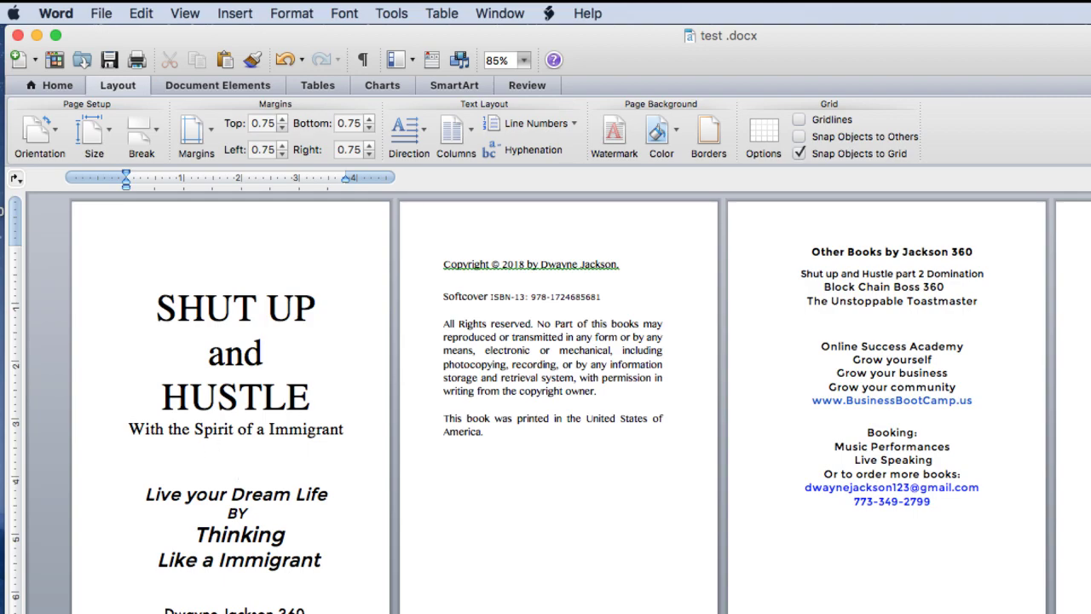
{"action": "key", "text": "super+Tab"}
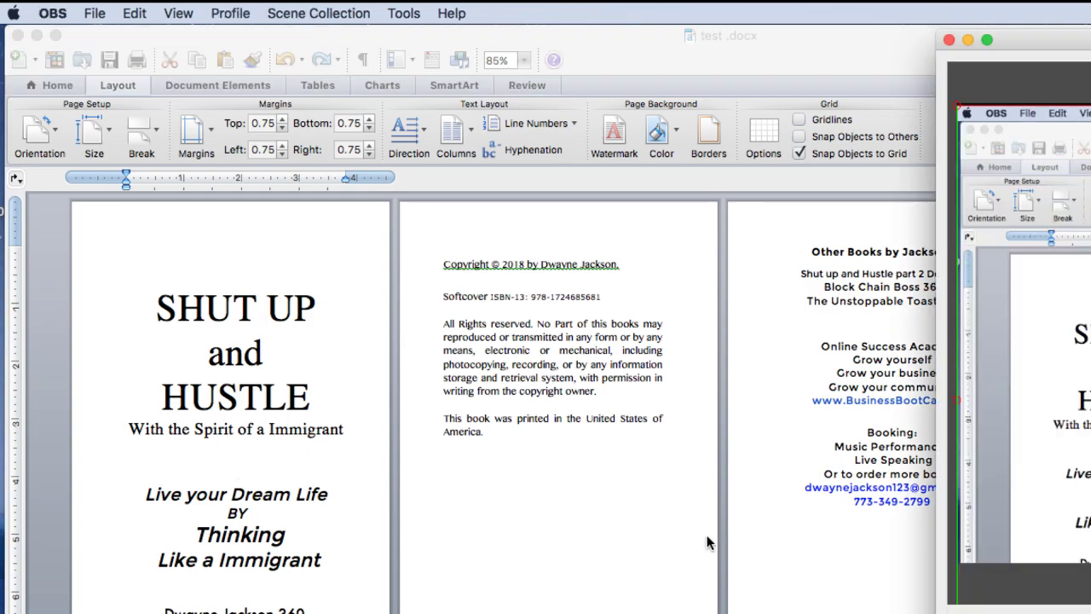
{"action": "key", "text": "super+Tab"}
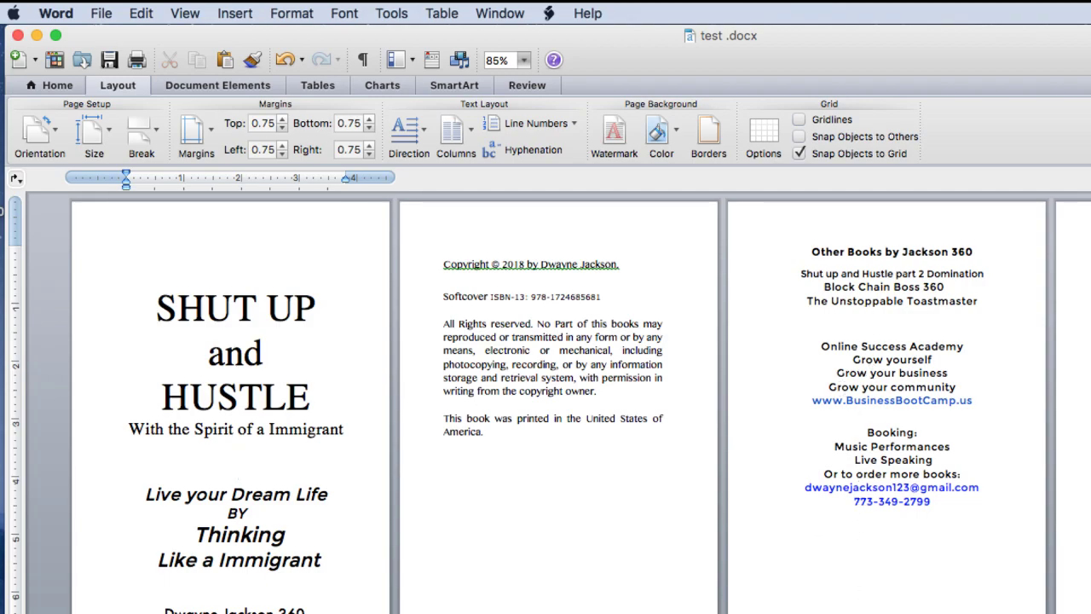
{"action": "left_click_drag", "start_coordinate": [1090, 38], "coordinate": [767, 41]}
{"action": "left_click_drag", "start_coordinate": [1045, 198], "coordinate": [1046, 244]}
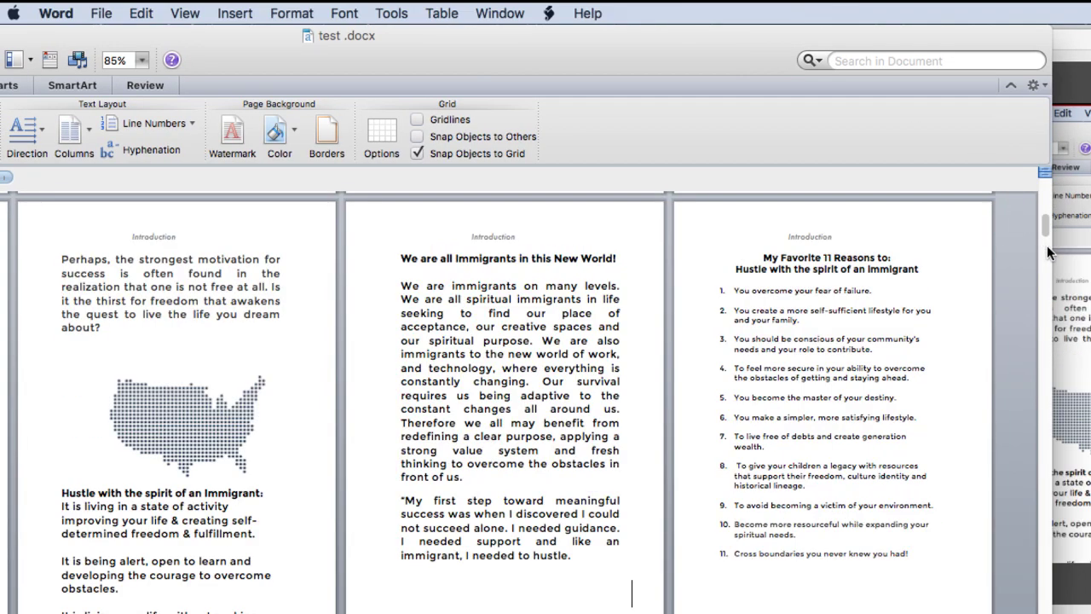
{"action": "left_click_drag", "start_coordinate": [791, 55], "coordinate": [1090, 55]}
{"action": "left_click_drag", "start_coordinate": [157, 331], "coordinate": [205, 169]}
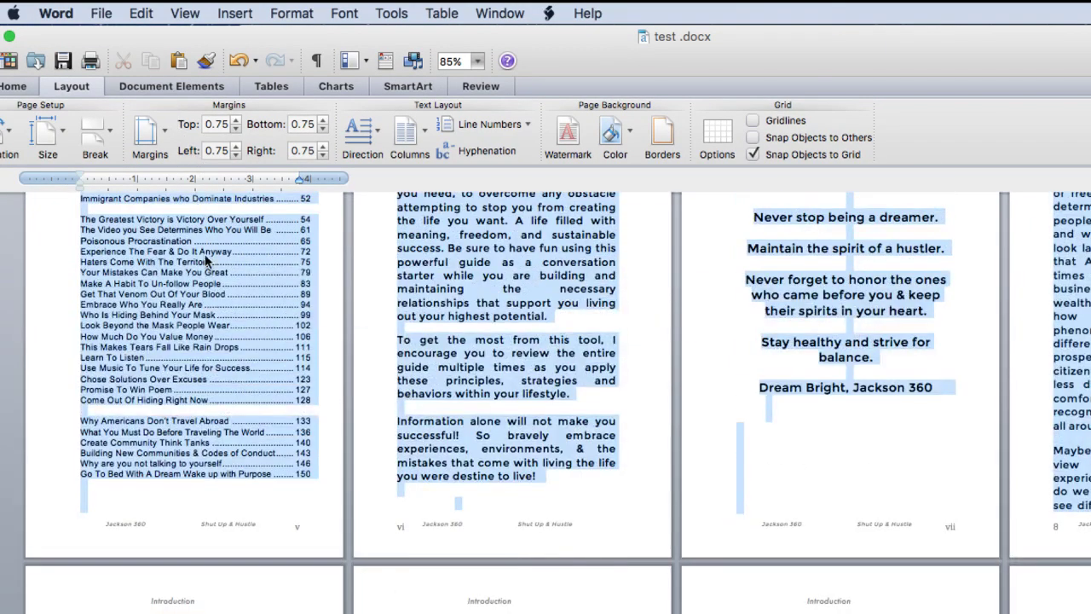
{"action": "left_click", "coordinate": [209, 257]}
{"action": "left_click_drag", "start_coordinate": [210, 255], "coordinate": [204, 163]}
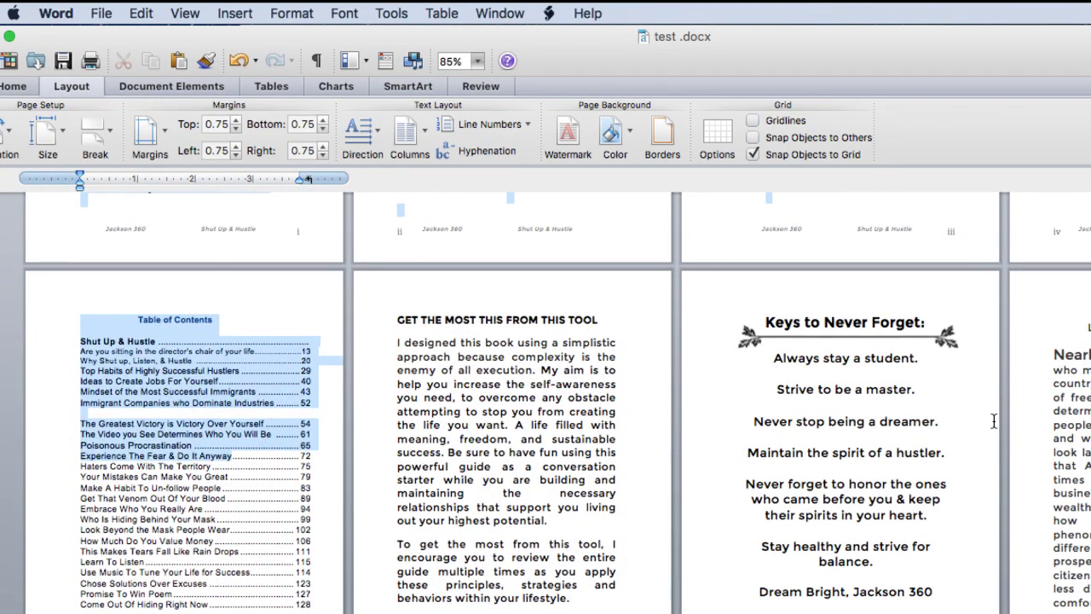
Examine the book's front matter at 75% zoom, ending on the table of contents page.
{"action": "key", "text": "super+Tab"}
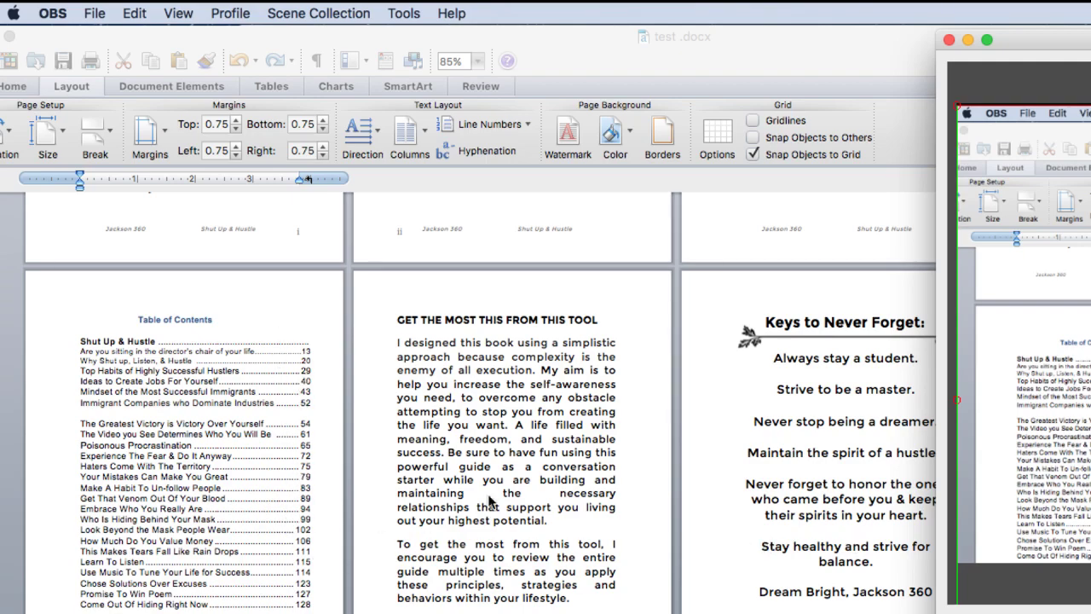
{"action": "key", "text": "super+h"}
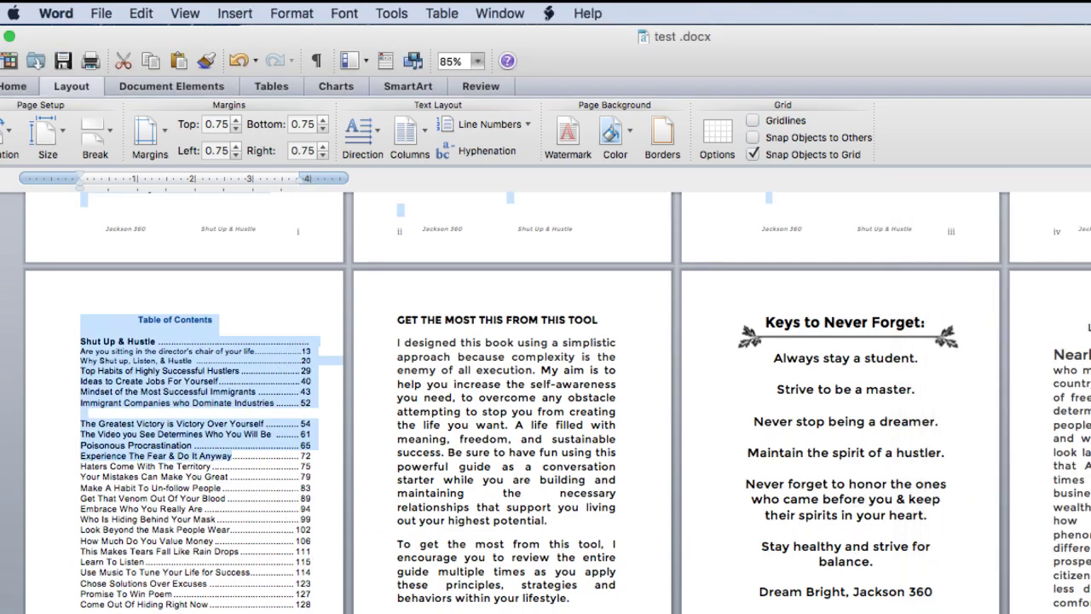
{"action": "scroll", "coordinate": [546, 400], "scroll_direction": "down", "scroll_amount": 3}
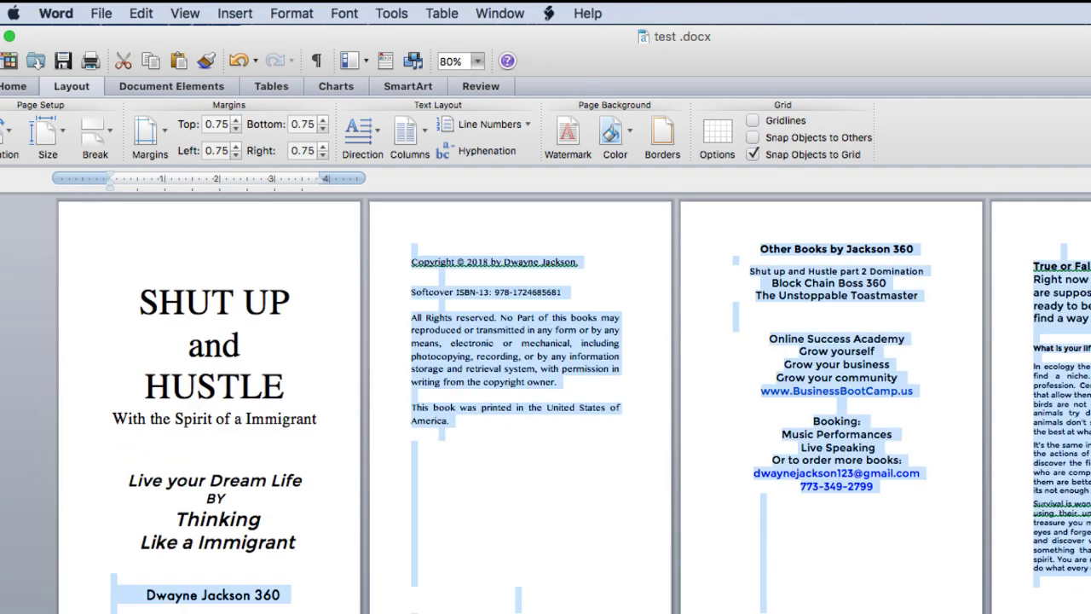
{"action": "scroll", "coordinate": [545, 401], "scroll_direction": "down", "scroll_amount": 1}
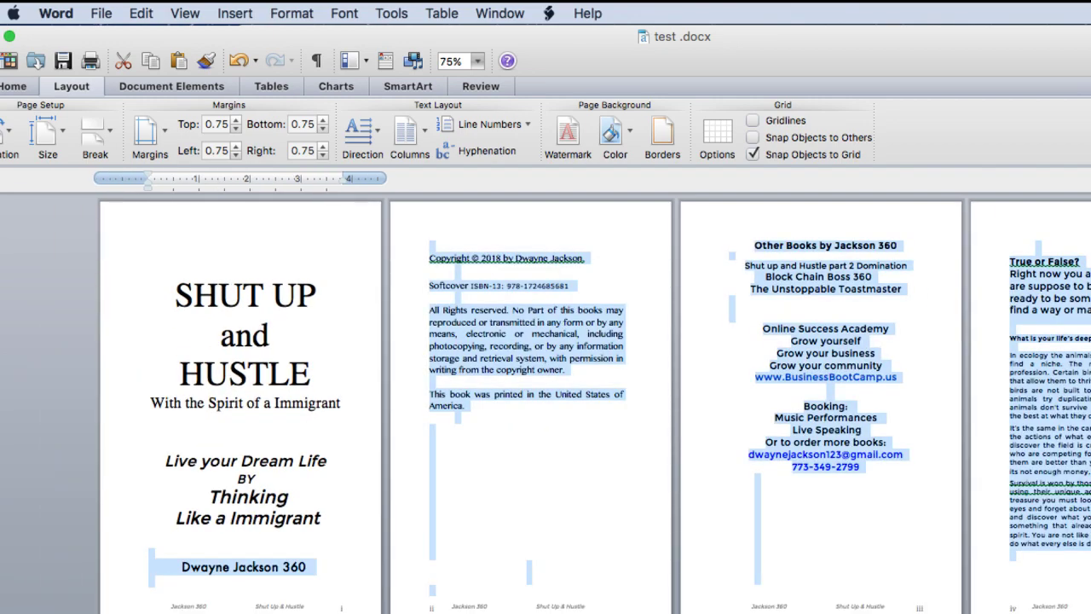
{"action": "left_click", "coordinate": [512, 425]}
{"action": "scroll", "coordinate": [682, 506], "scroll_direction": "down", "scroll_amount": 10}
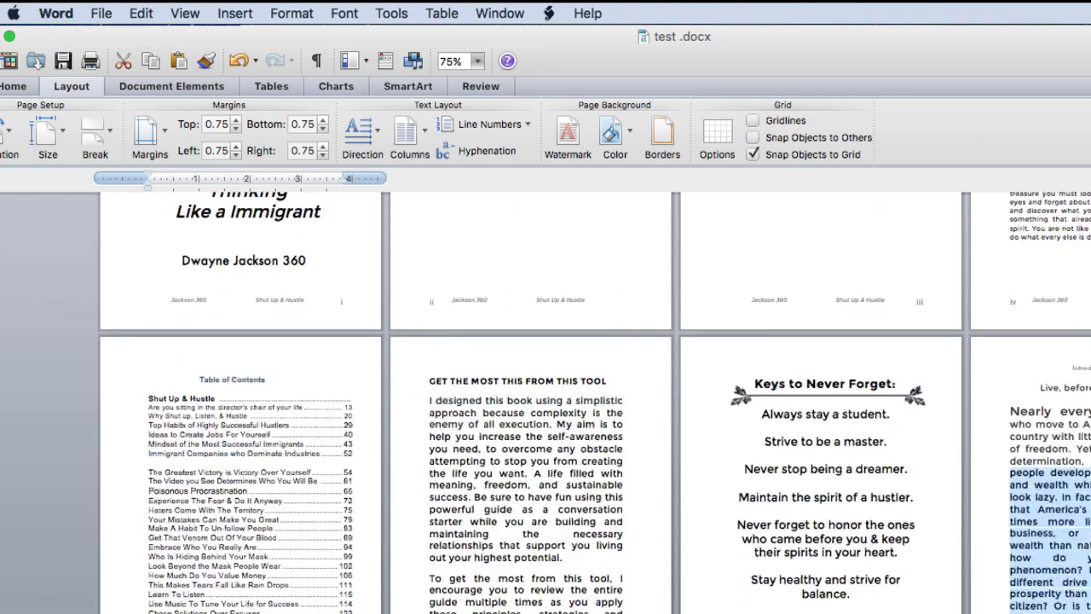
{"action": "key", "text": "super+Tab"}
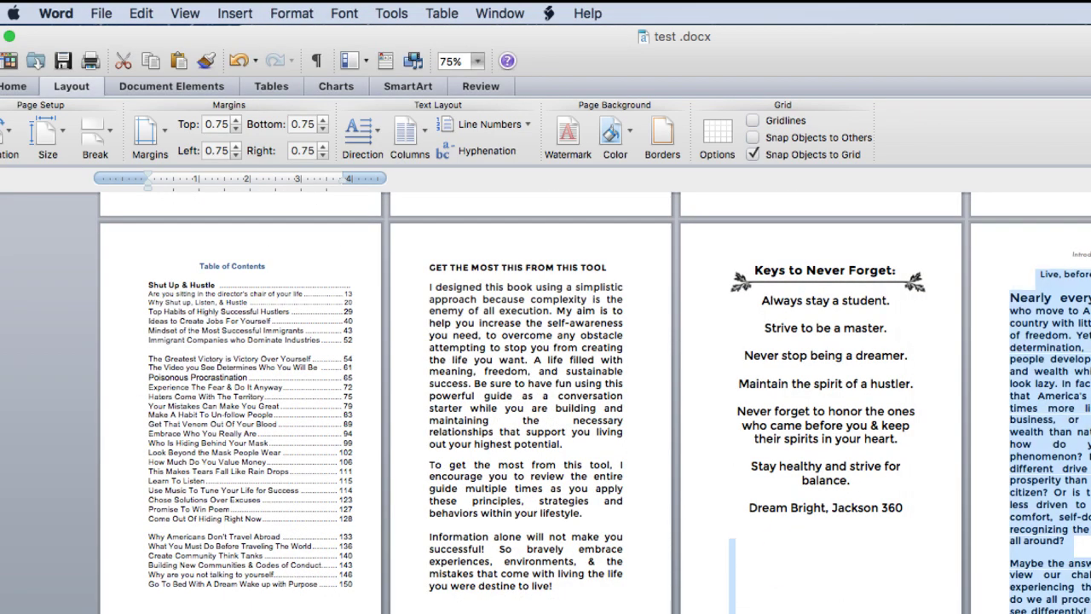
{"action": "scroll", "coordinate": [230, 284], "scroll_direction": "down", "scroll_amount": 3}
{"action": "left_click", "coordinate": [230, 284]}
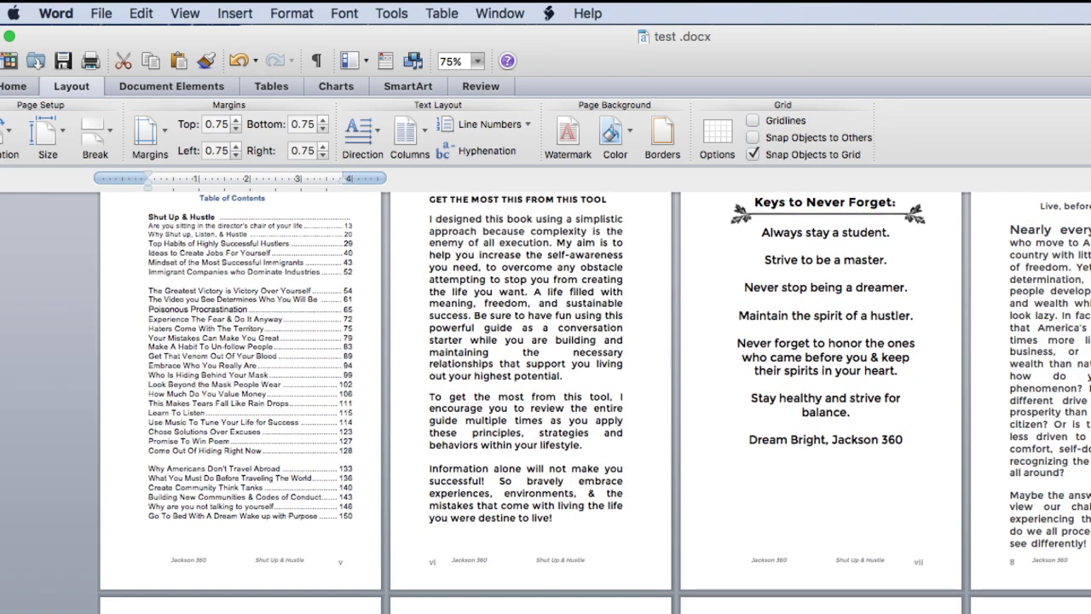
{"action": "key", "text": "super+Tab"}
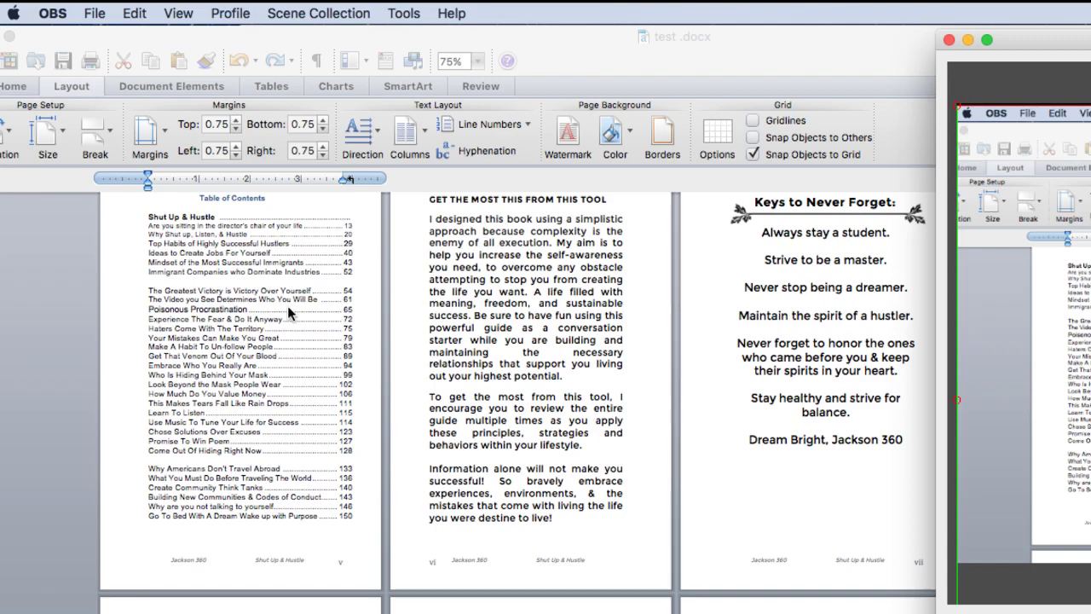
{"action": "left_click", "coordinate": [233, 298]}
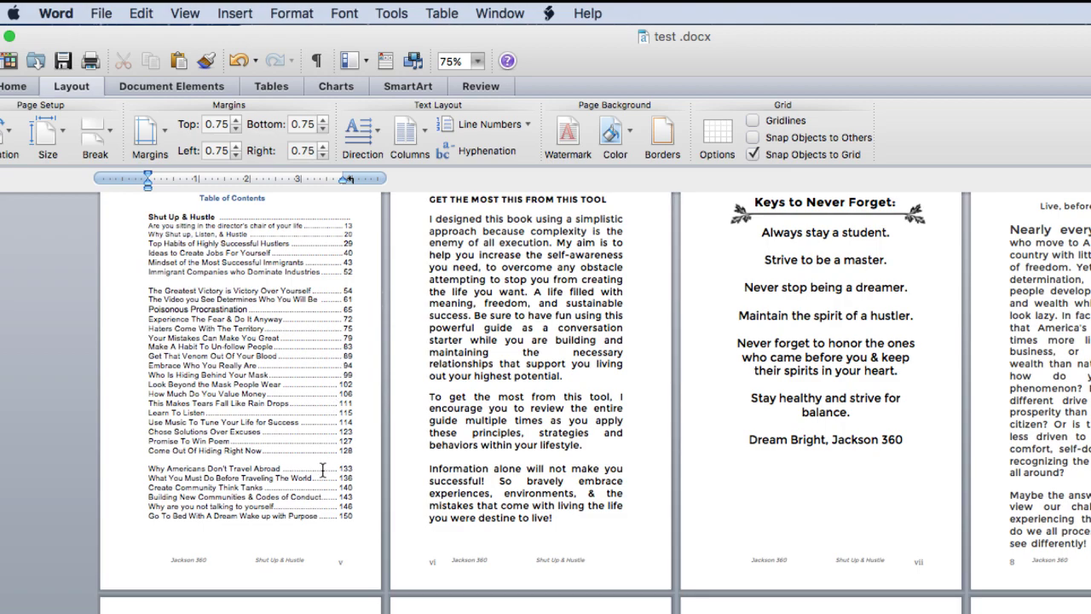
Review the title, copyright and other opening pages with their footers, clearing the stray text selection.
{"action": "left_click_drag", "start_coordinate": [806, 344], "coordinate": [803, 106]}
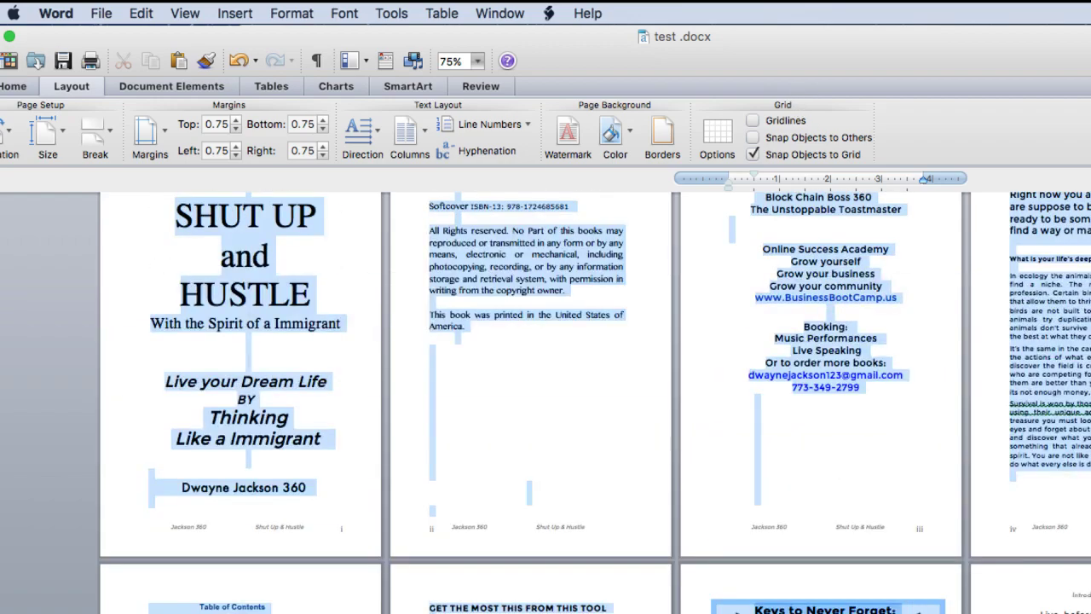
{"action": "left_click", "coordinate": [1057, 358]}
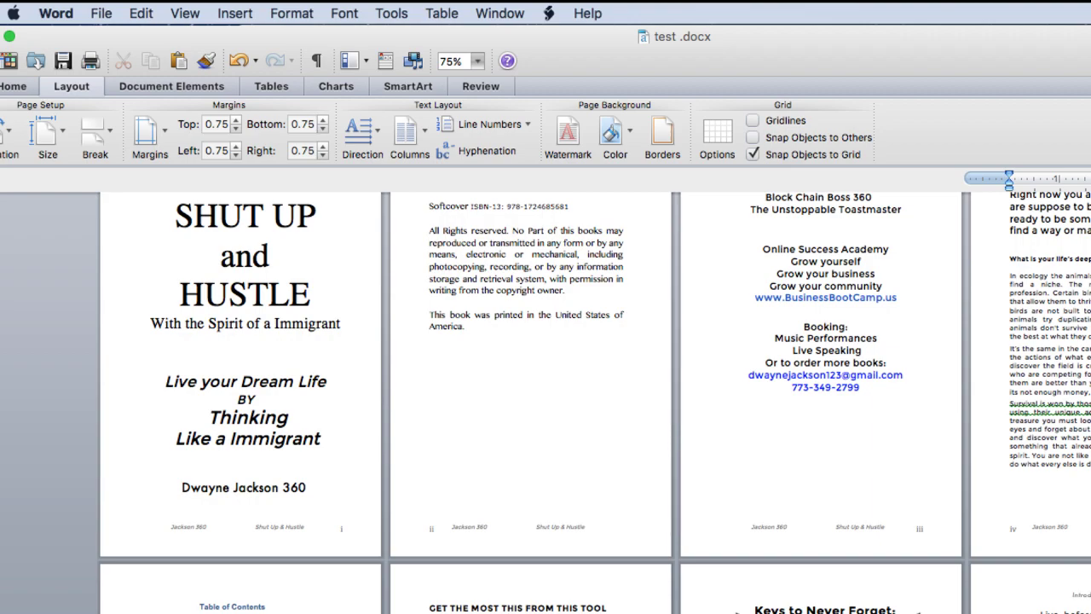
{"action": "scroll", "coordinate": [594, 402], "scroll_direction": "down", "scroll_amount": 3}
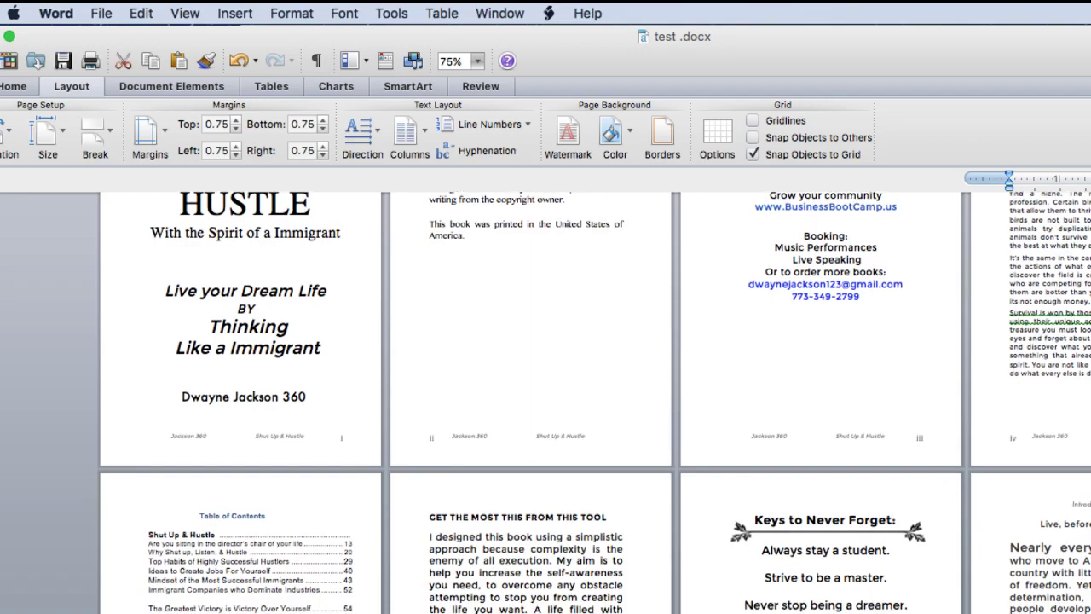
{"action": "left_click", "coordinate": [530, 350]}
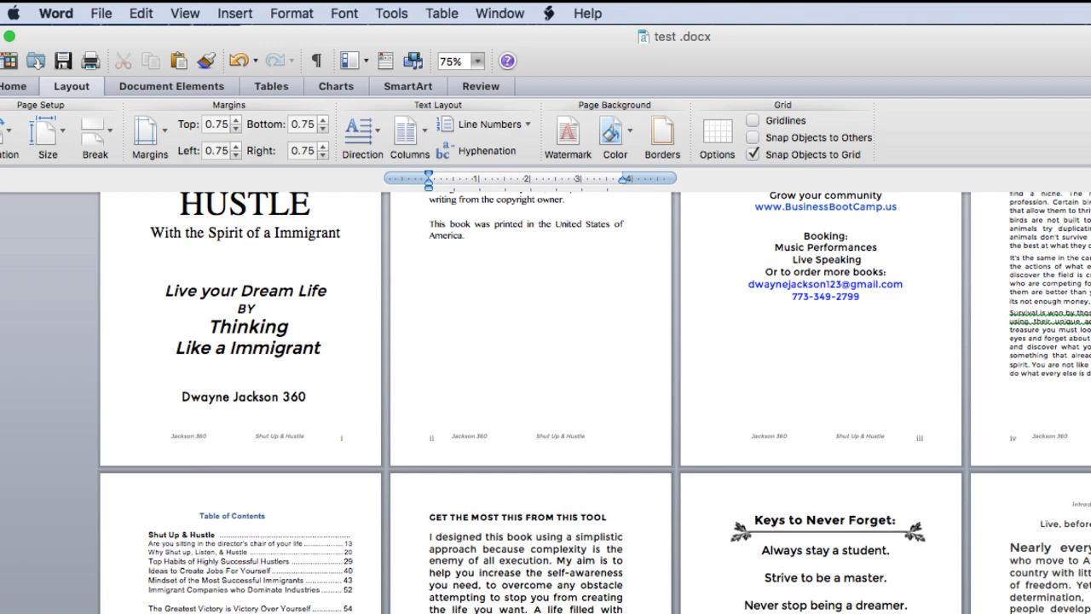
Open and leave the section 2 header, and compare the page headers across the Introduction and the Director's Chair chapter.
{"action": "double_click", "coordinate": [1037, 503]}
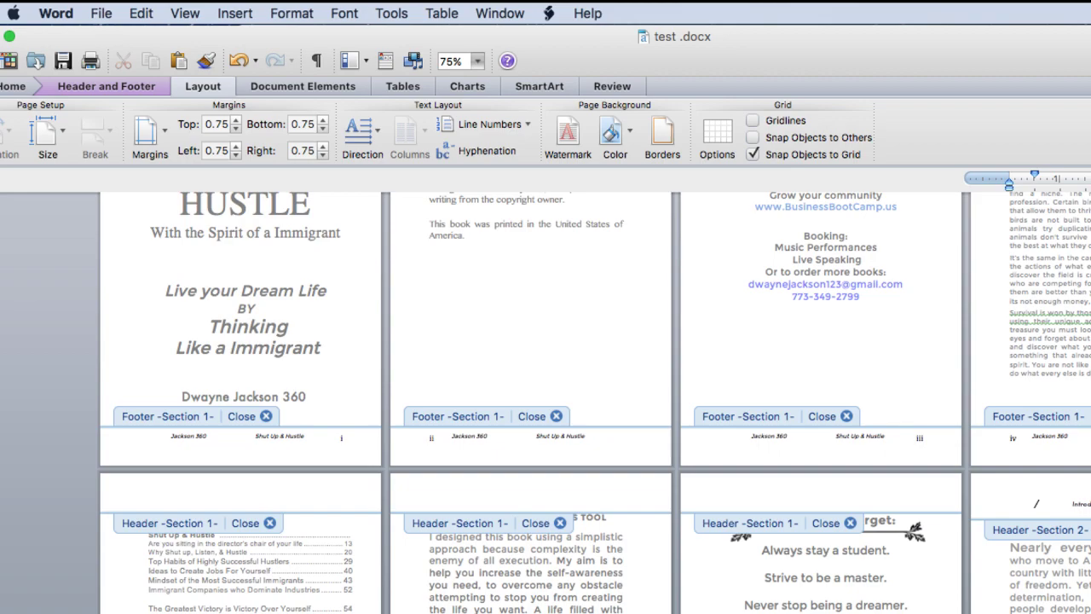
{"action": "double_click", "coordinate": [1082, 579]}
{"action": "left_click_drag", "start_coordinate": [1087, 598], "coordinate": [1086, 612]}
{"action": "left_click_drag", "start_coordinate": [1087, 12], "coordinate": [776, 10]}
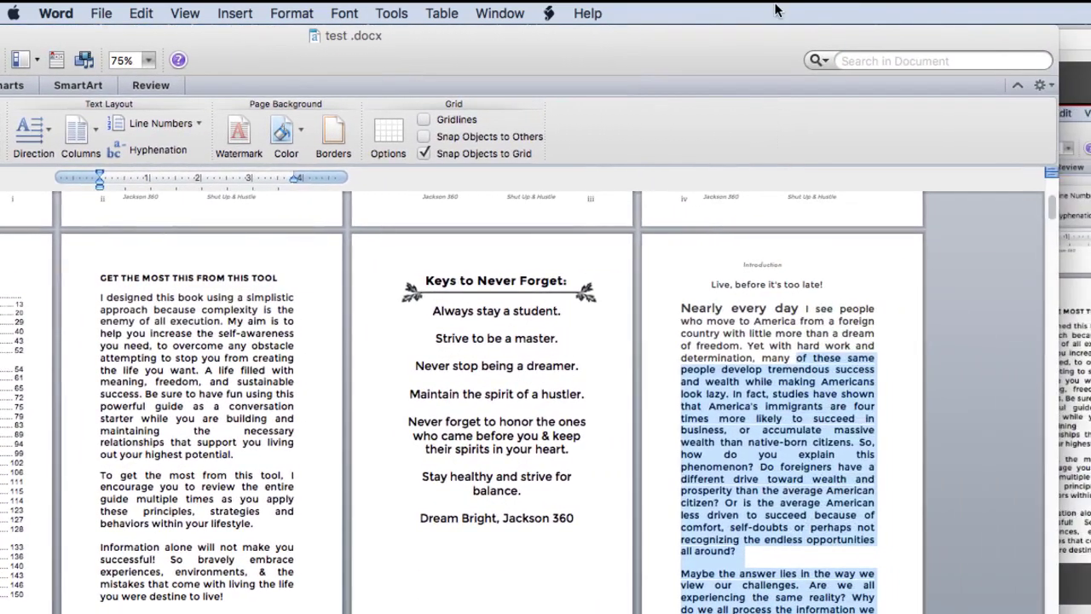
{"action": "left_click_drag", "start_coordinate": [544, 522], "coordinate": [606, 466]}
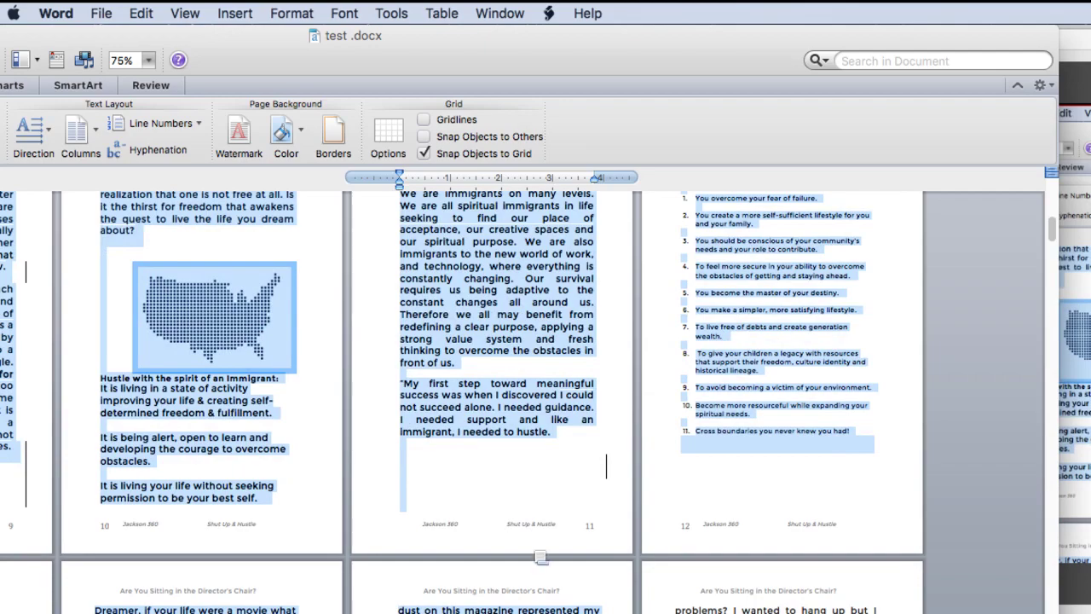
{"action": "left_click_drag", "start_coordinate": [665, 70], "coordinate": [997, 8]}
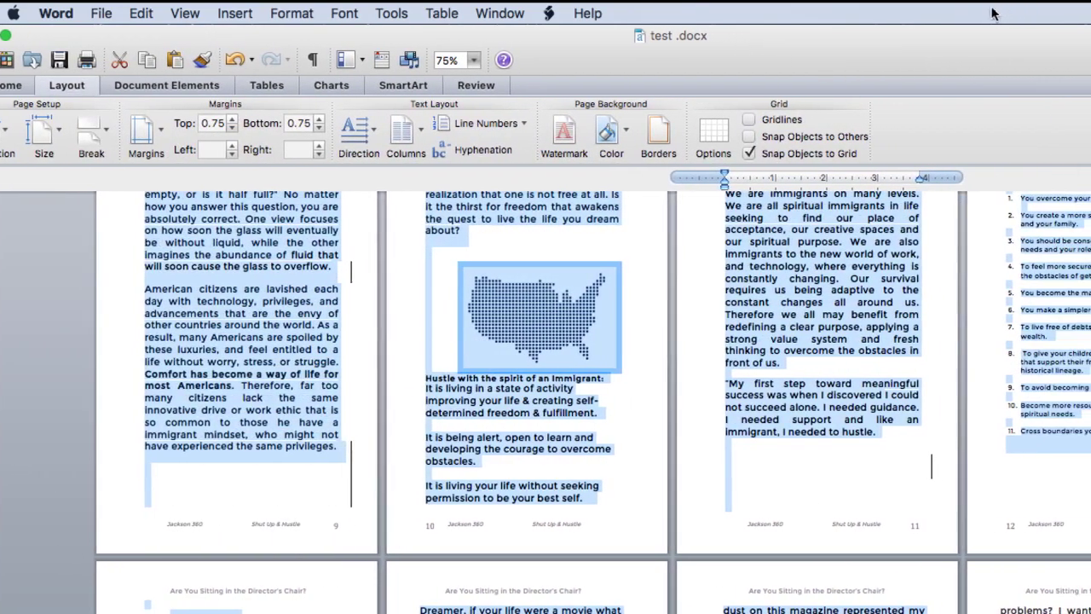
{"action": "scroll", "coordinate": [799, 162], "scroll_direction": "up", "scroll_amount": 4}
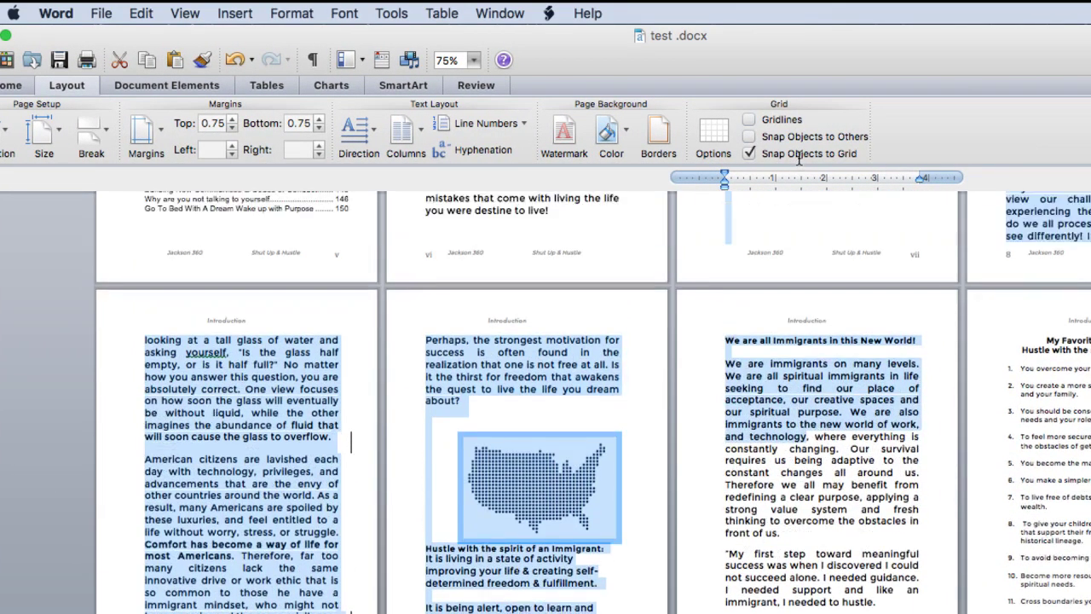
{"action": "scroll", "coordinate": [810, 212], "scroll_direction": "up", "scroll_amount": 1}
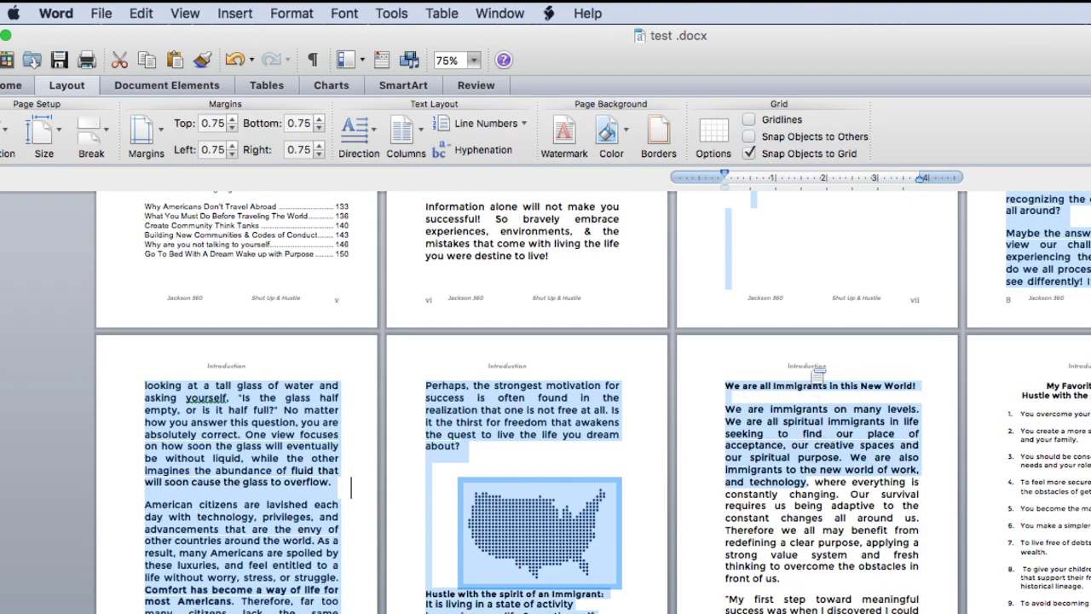
Replace the Introduction header text in section 2 with 435435.
{"action": "double_click", "coordinate": [568, 355]}
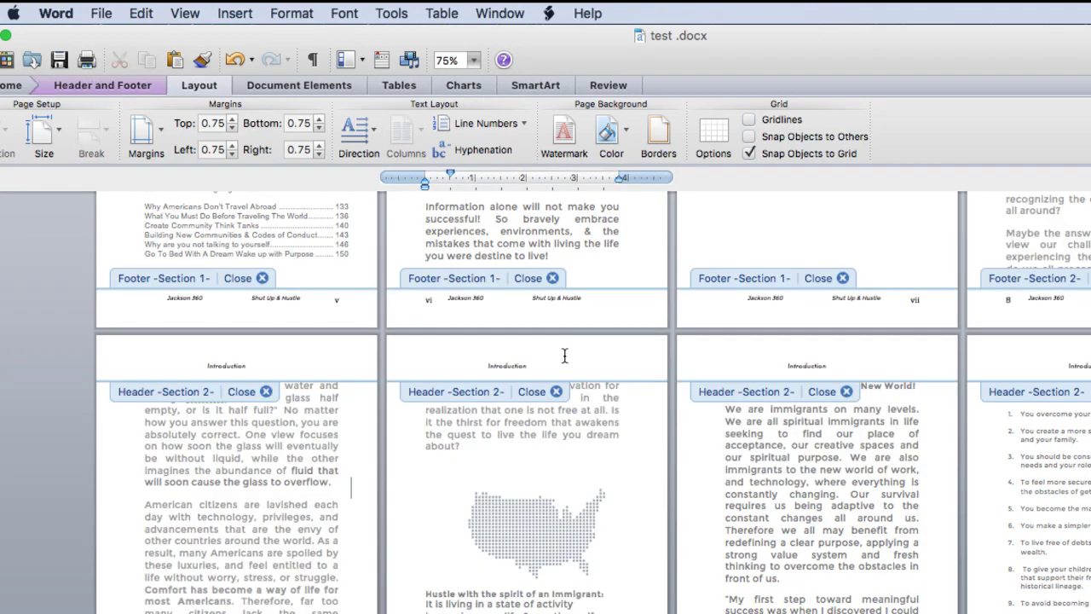
{"action": "left_click_drag", "start_coordinate": [548, 366], "coordinate": [482, 360]}
{"action": "left_click", "coordinate": [490, 364]}
{"action": "left_click_drag", "start_coordinate": [482, 365], "coordinate": [565, 366]}
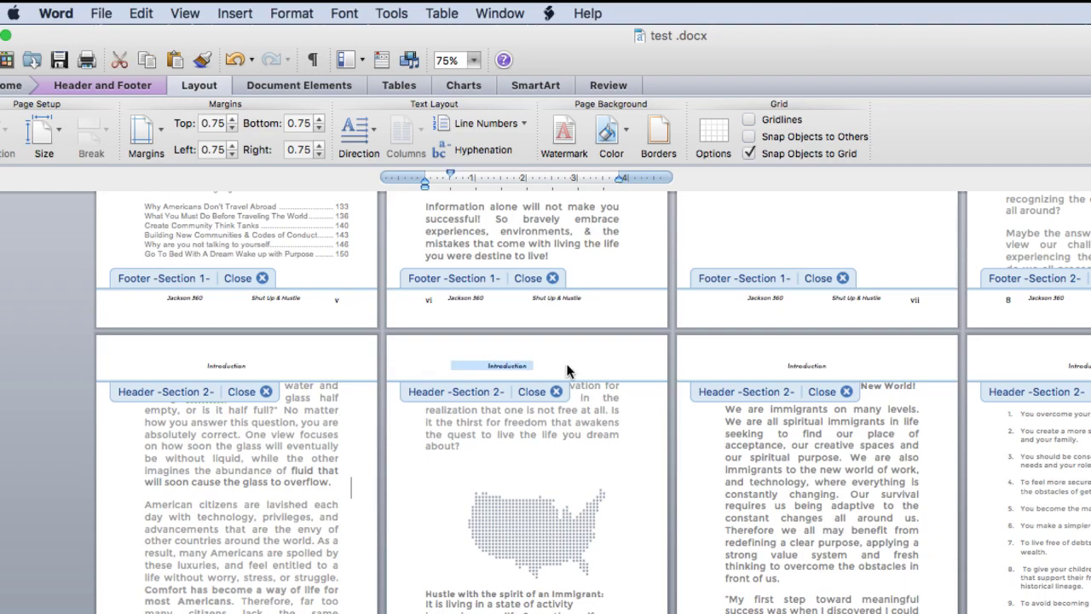
{"action": "type", "text": "435435"}
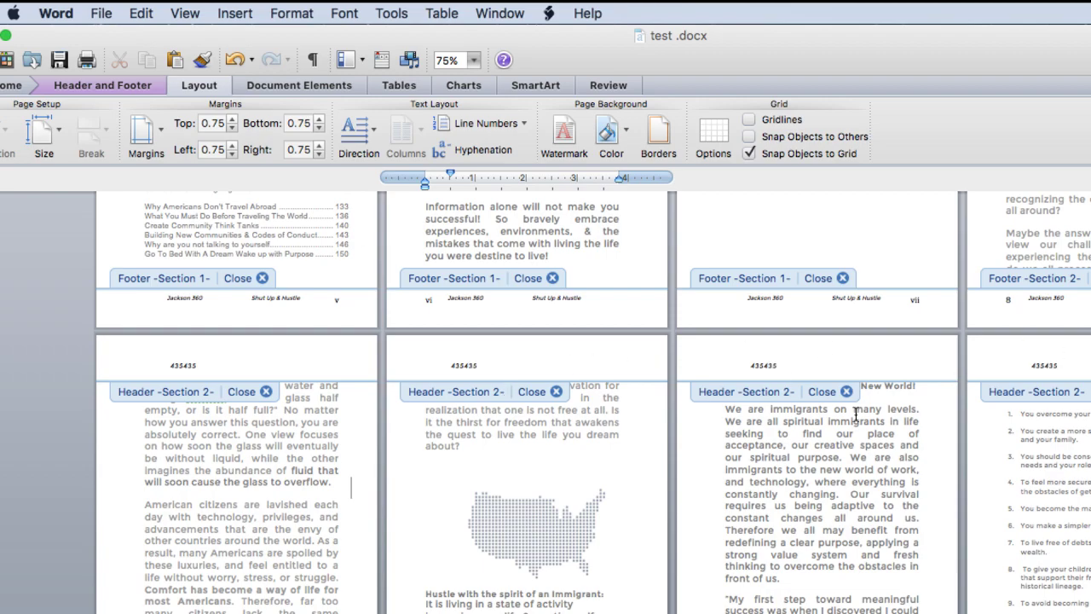
Undo the 435435 replacement in the section 2 header and leave header editing at the Director's Chair title page.
{"action": "key", "text": "super+z"}
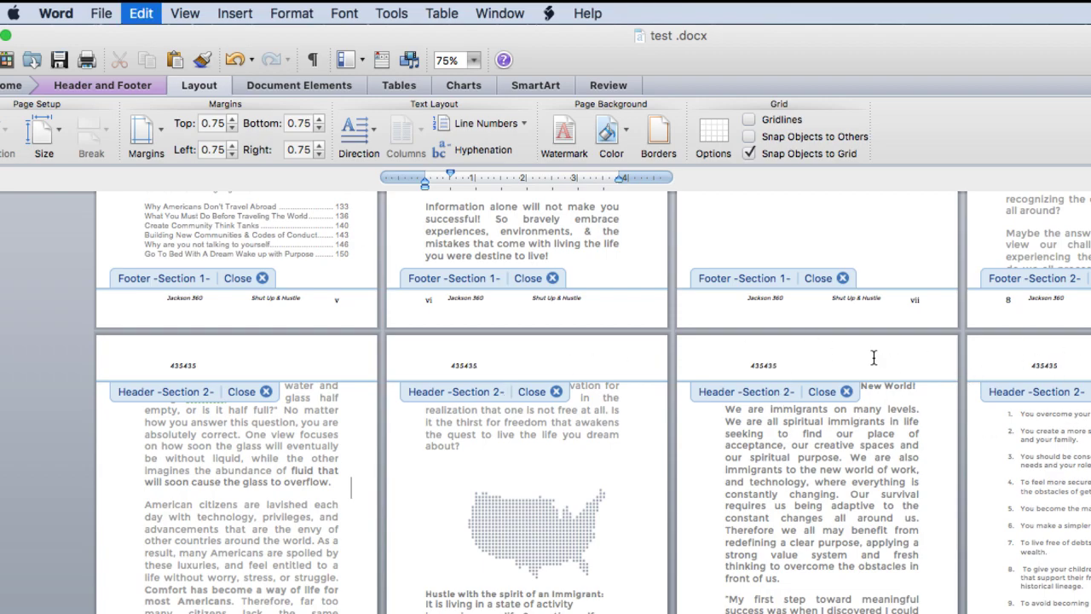
{"action": "left_click", "coordinate": [556, 391]}
{"action": "double_click", "coordinate": [564, 358]}
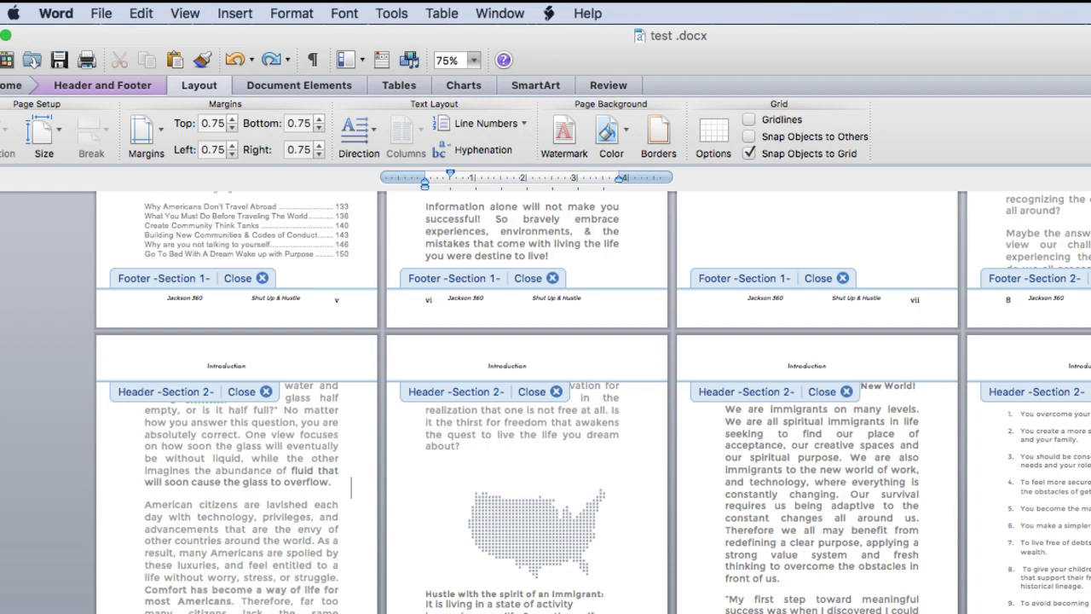
{"action": "scroll", "coordinate": [545, 403], "scroll_direction": "down", "scroll_amount": 3}
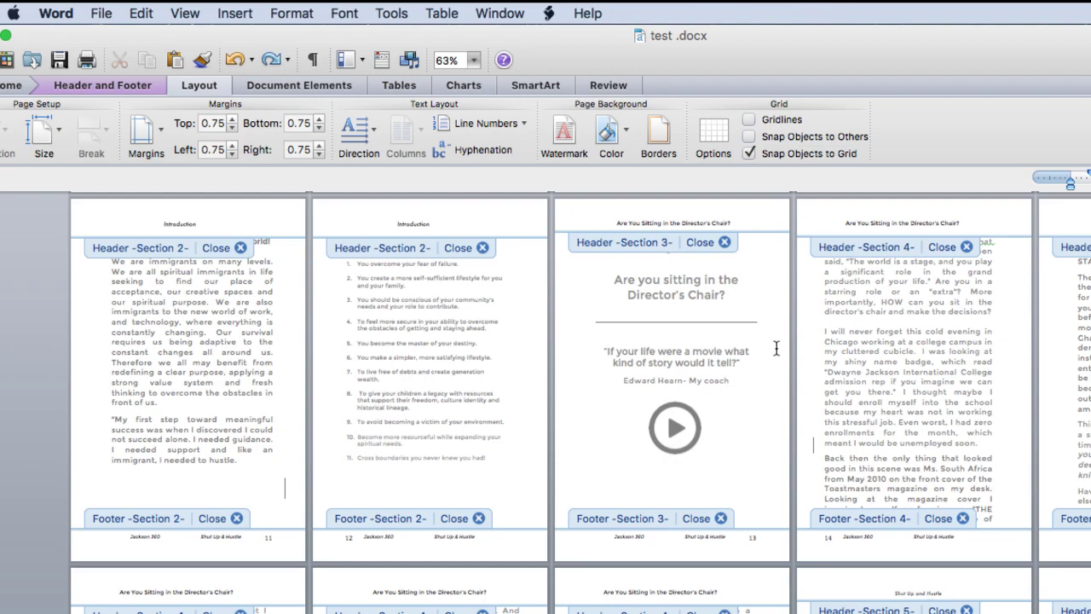
{"action": "left_click", "coordinate": [724, 243]}
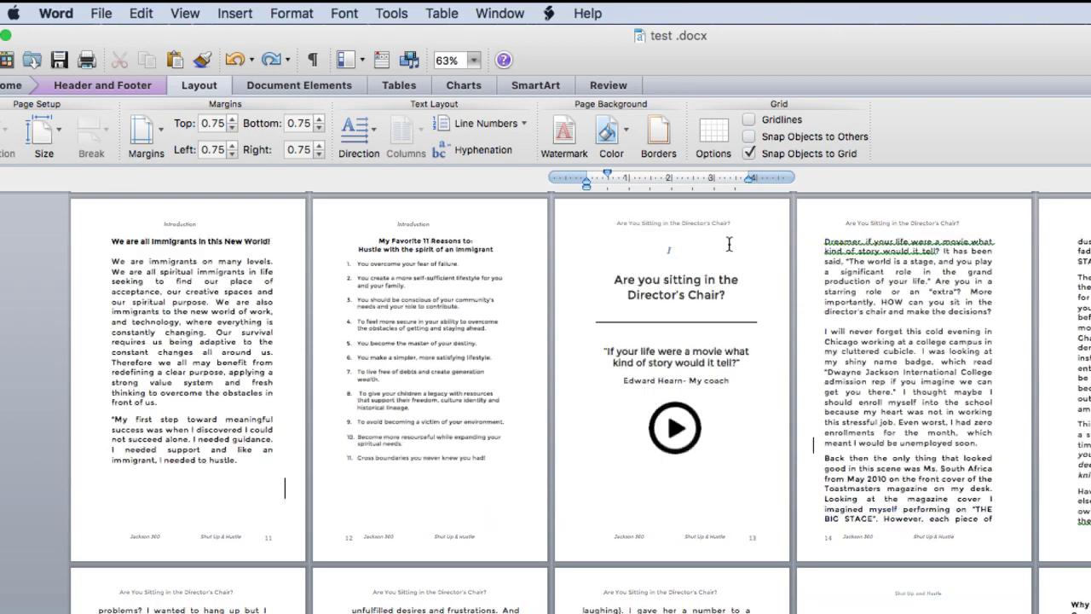
Place the cursor below the last of the 11 reasons on page 12 and review the page and section break types.
{"action": "left_click", "coordinate": [384, 502]}
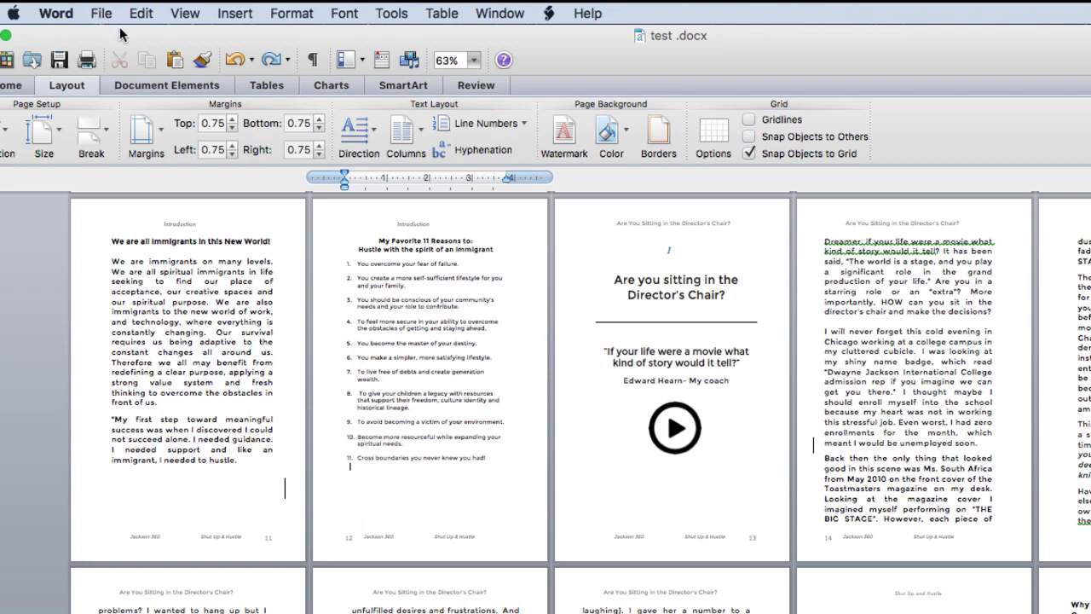
{"action": "left_click_drag", "start_coordinate": [121, 32], "coordinate": [248, 40]}
{"action": "double_click", "coordinate": [248, 40]}
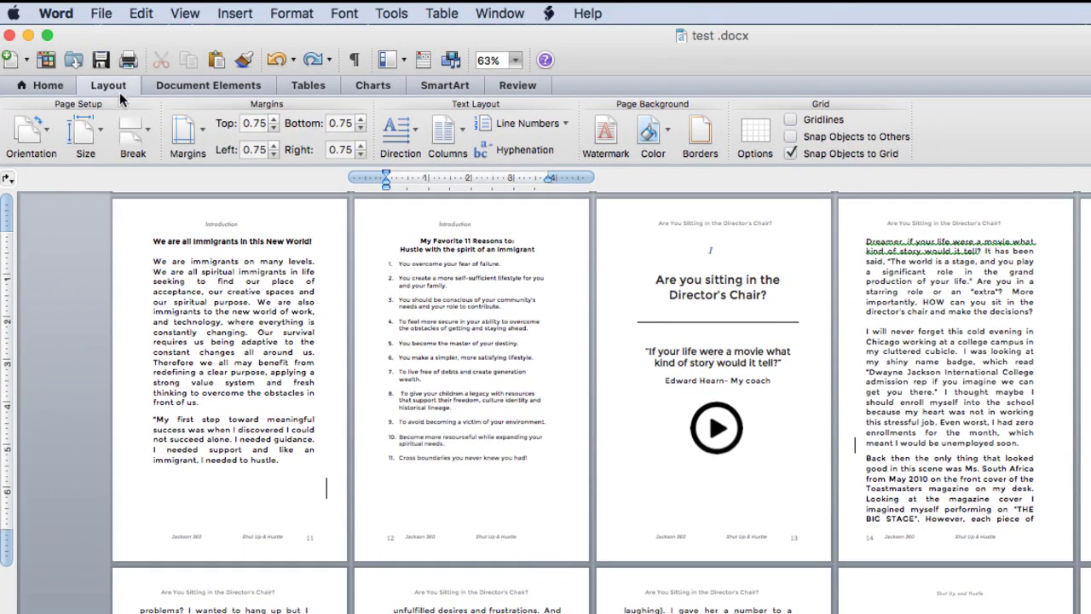
{"action": "left_click", "coordinate": [53, 85]}
{"action": "left_click", "coordinate": [111, 86]}
{"action": "left_click", "coordinate": [148, 139]}
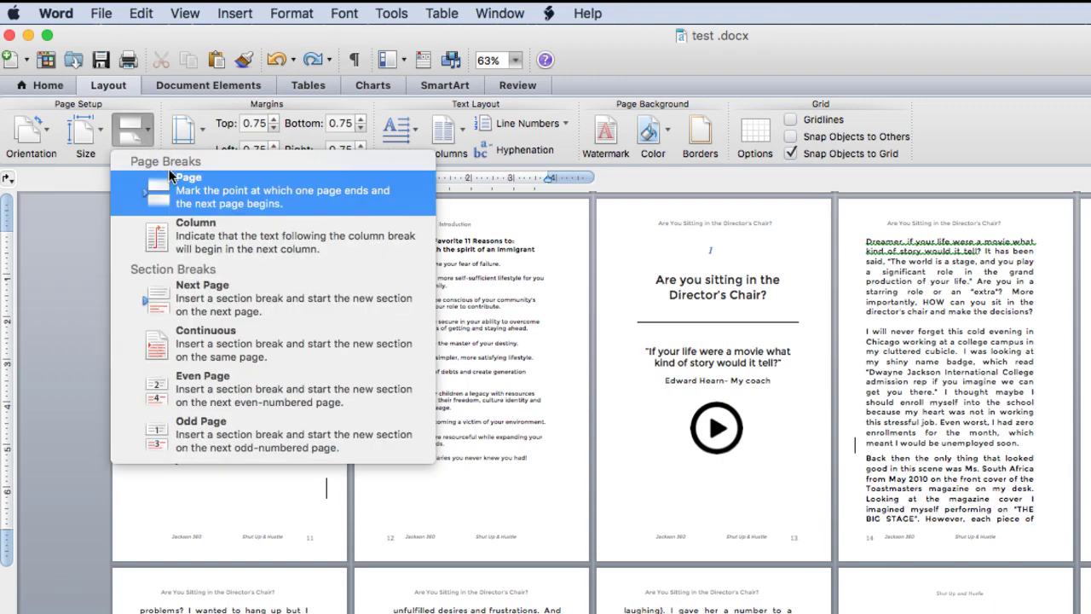
{"action": "left_click", "coordinate": [243, 343]}
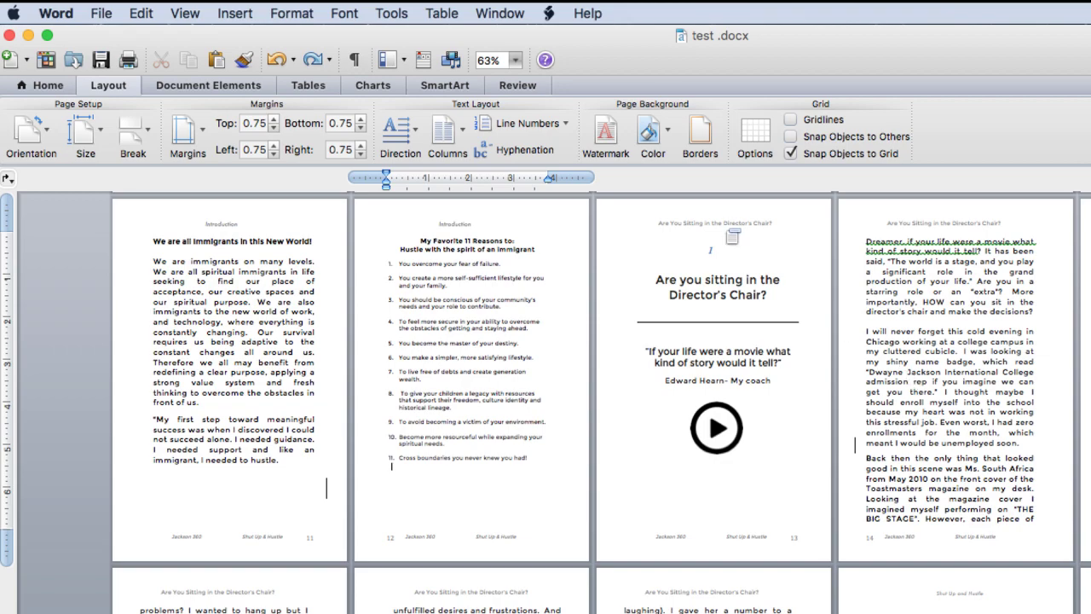
{"action": "double_click", "coordinate": [485, 513]}
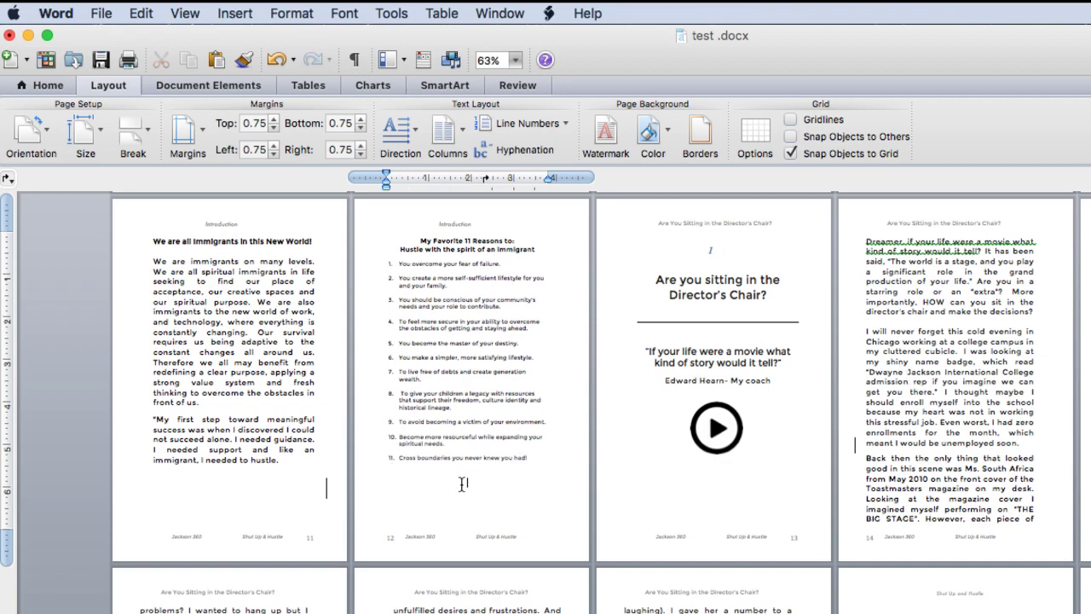
{"action": "key", "text": "super+z"}
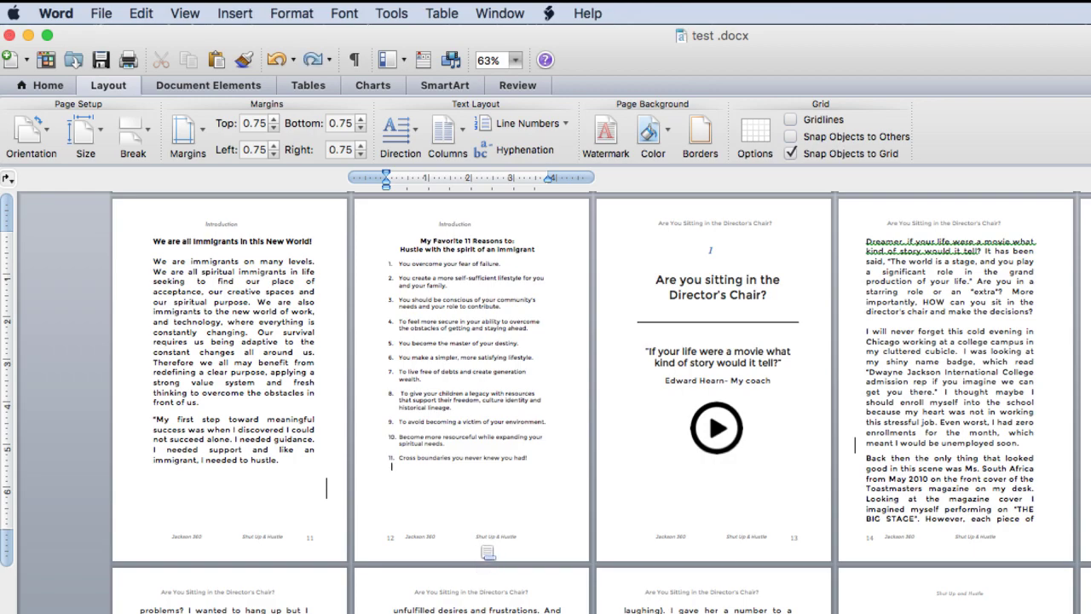
{"action": "double_click", "coordinate": [474, 550]}
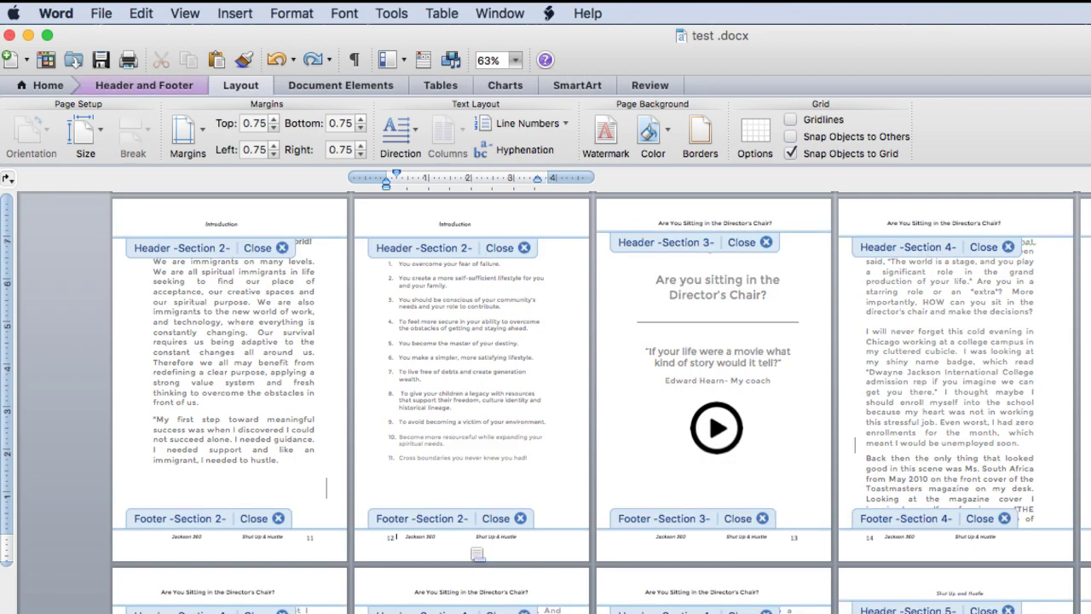
{"action": "double_click", "coordinate": [469, 457]}
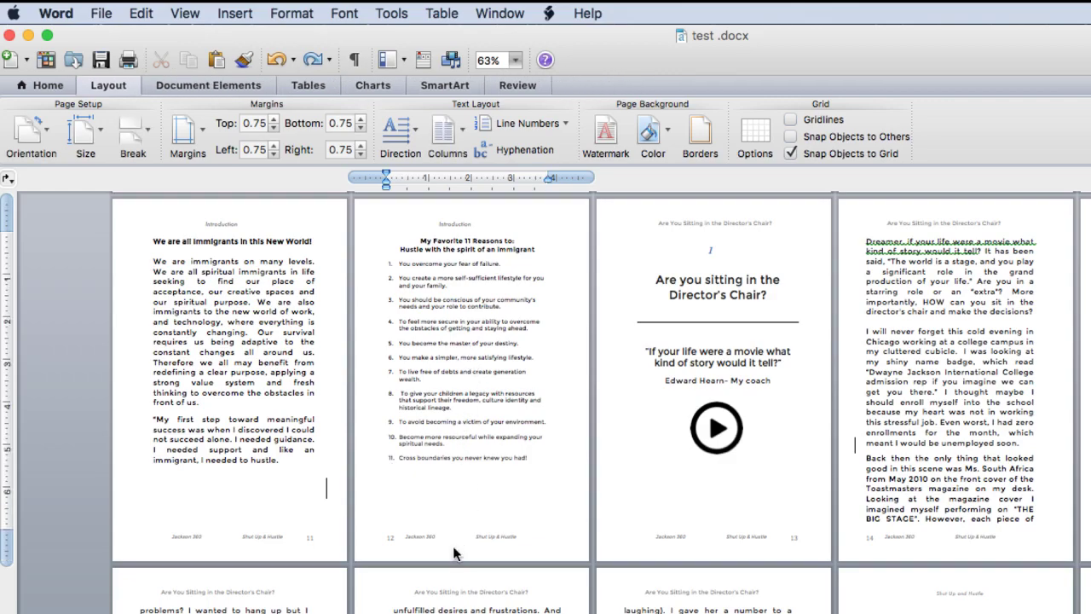
Open the section 2 footer on page 12, review its Link to Previous option, and leave header and footer editing.
{"action": "double_click", "coordinate": [453, 554]}
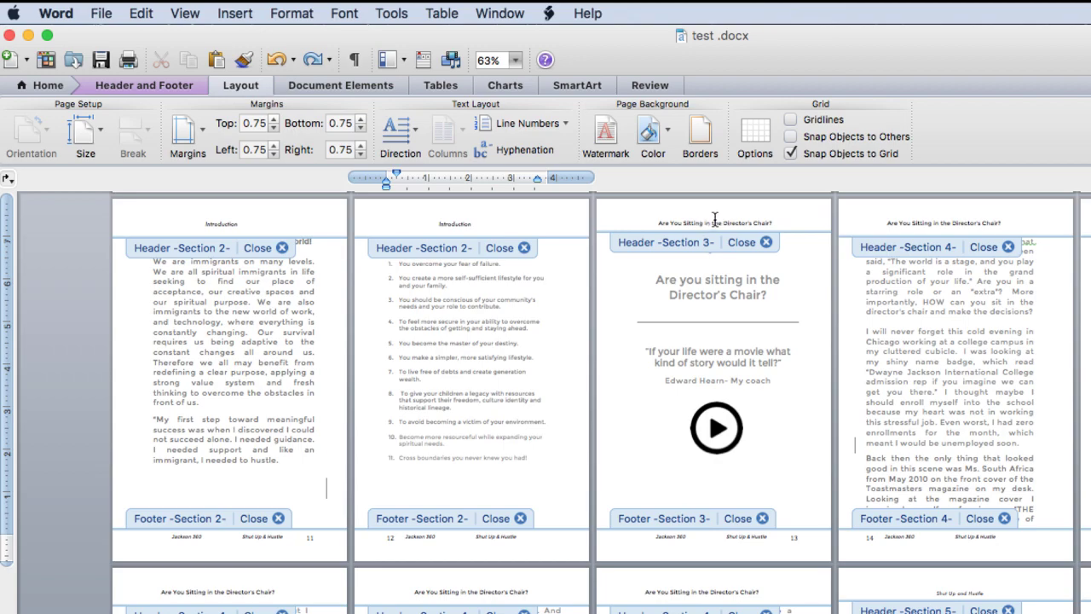
{"action": "left_click", "coordinate": [168, 85]}
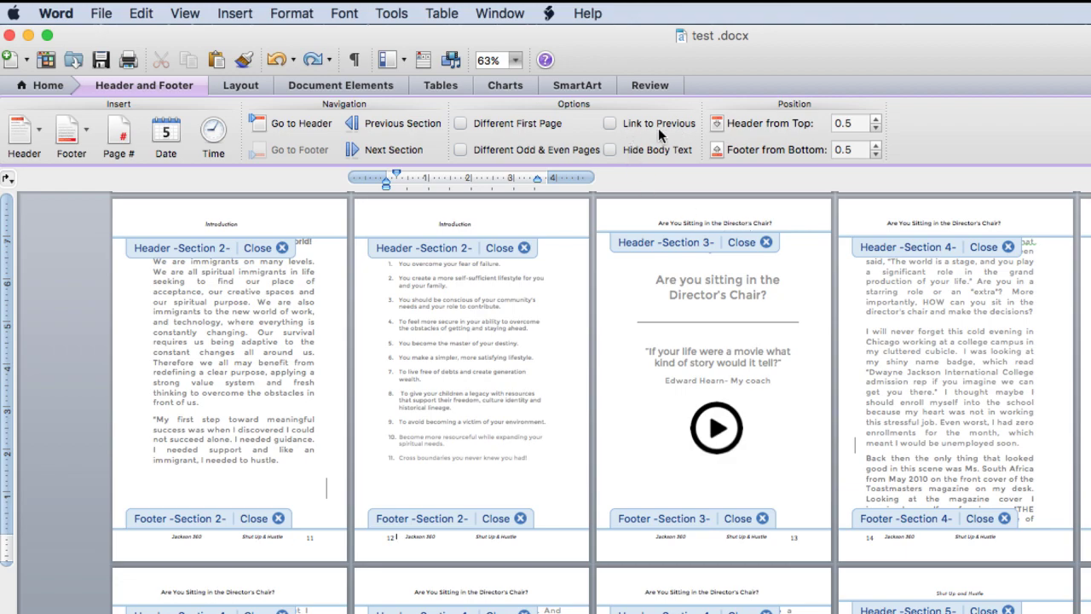
{"action": "left_click", "coordinate": [764, 244]}
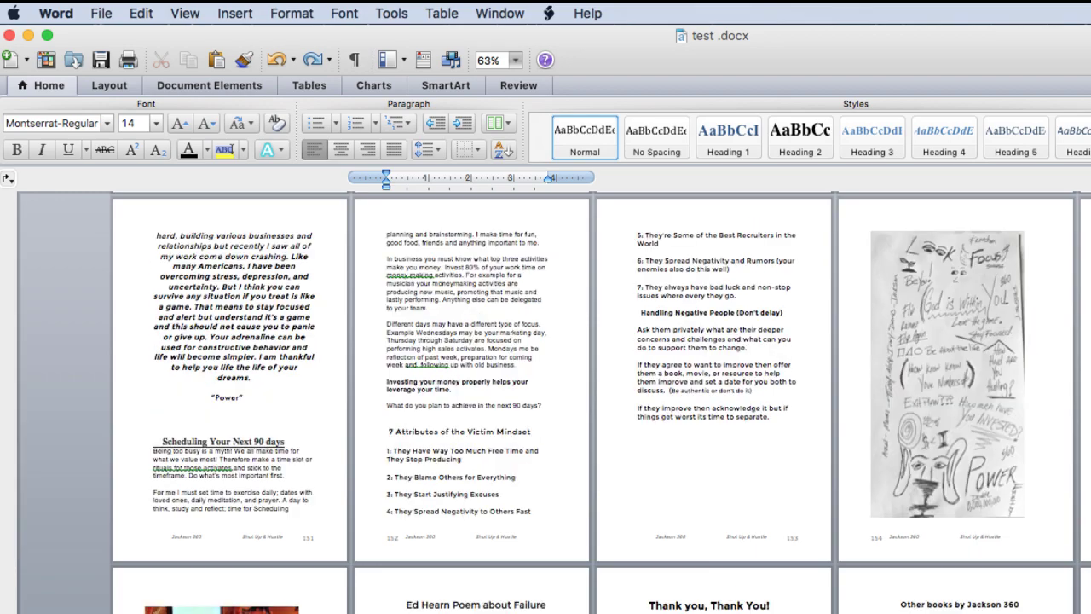
Delete the leftover text following the sketch at the end of the document, from "hustle." onward.
{"action": "scroll", "coordinate": [597, 401], "scroll_direction": "down", "scroll_amount": 5}
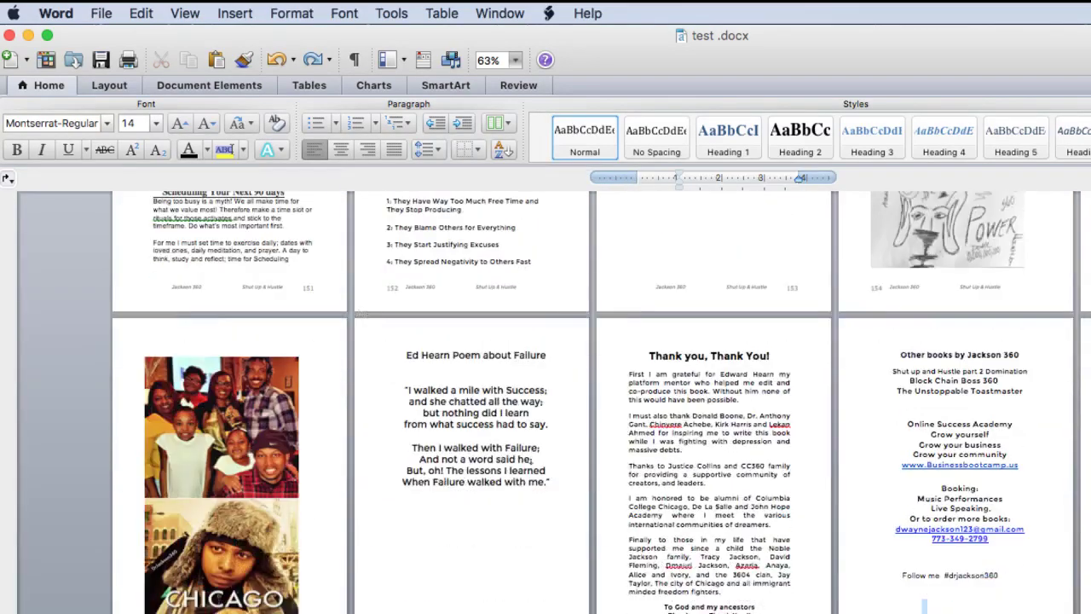
{"action": "left_click", "coordinate": [400, 595]}
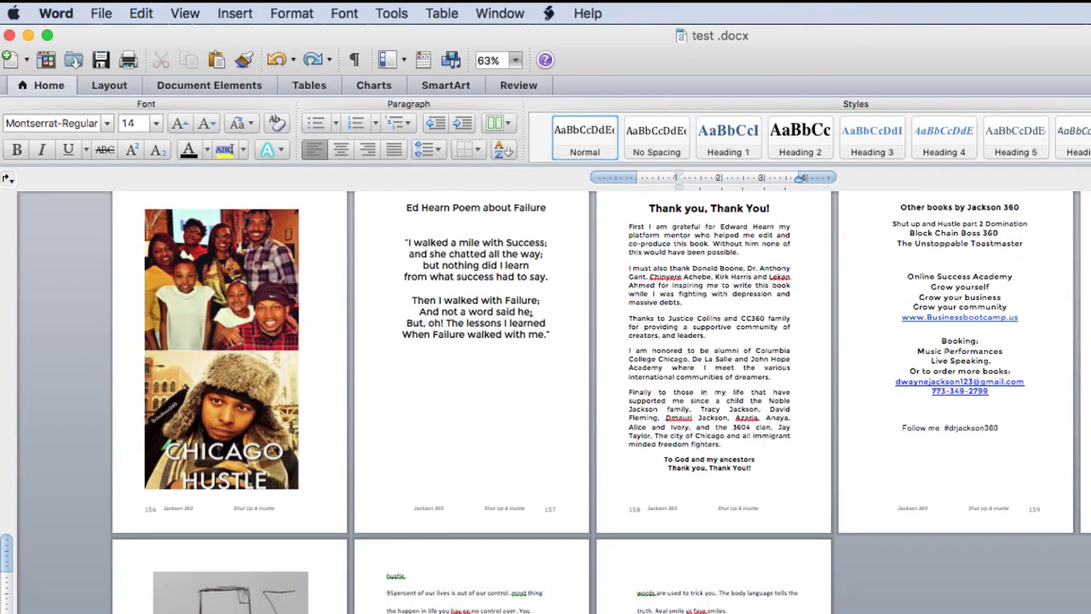
{"action": "left_click", "coordinate": [372, 579]}
{"action": "key", "text": "shift+super+End"}
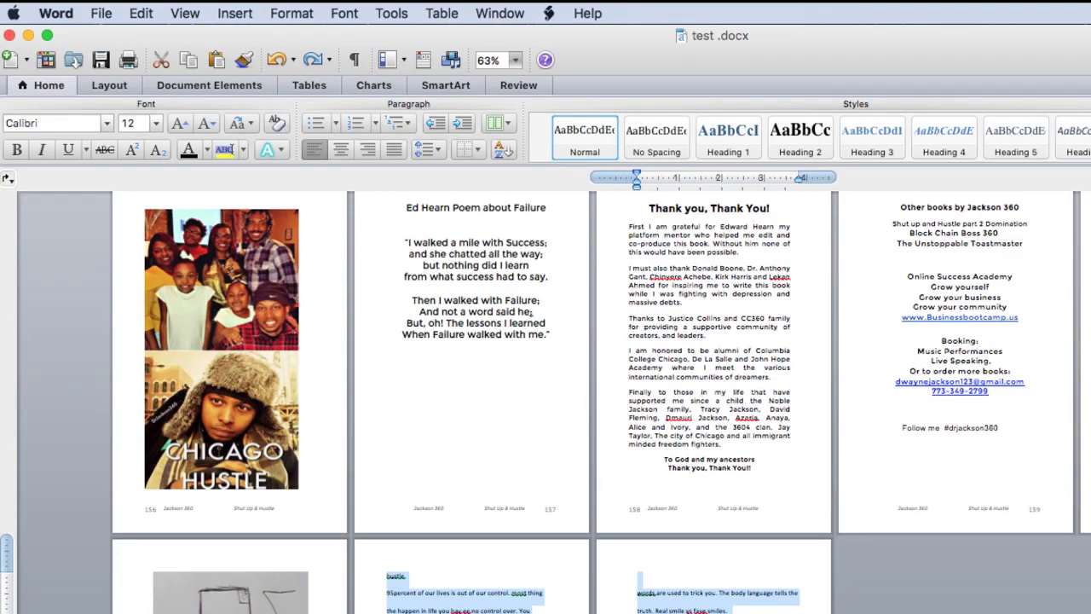
{"action": "key", "text": "BackSpace"}
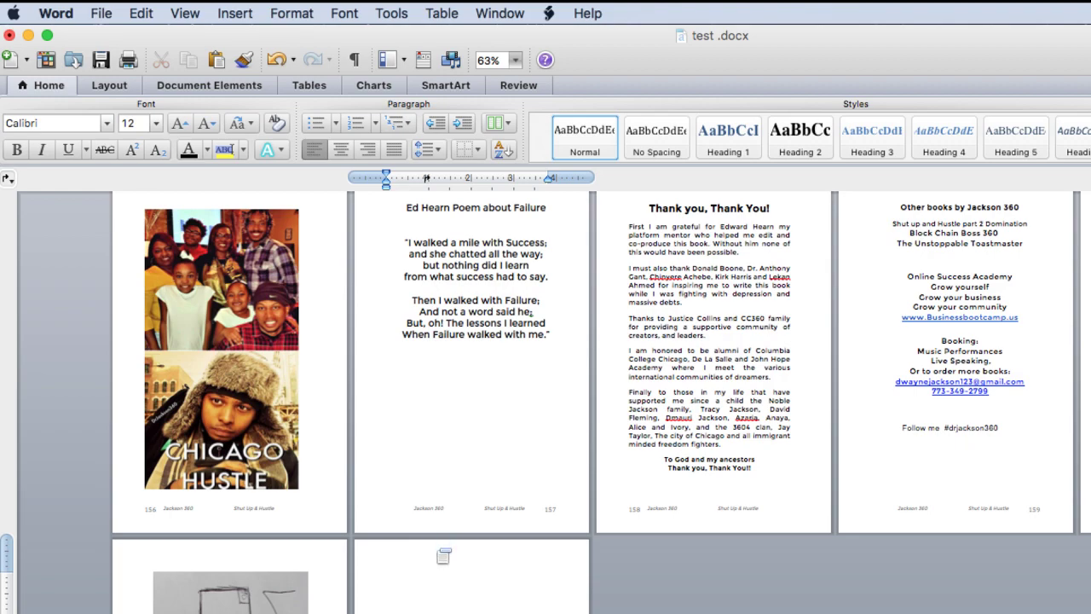
{"action": "double_click", "coordinate": [436, 554]}
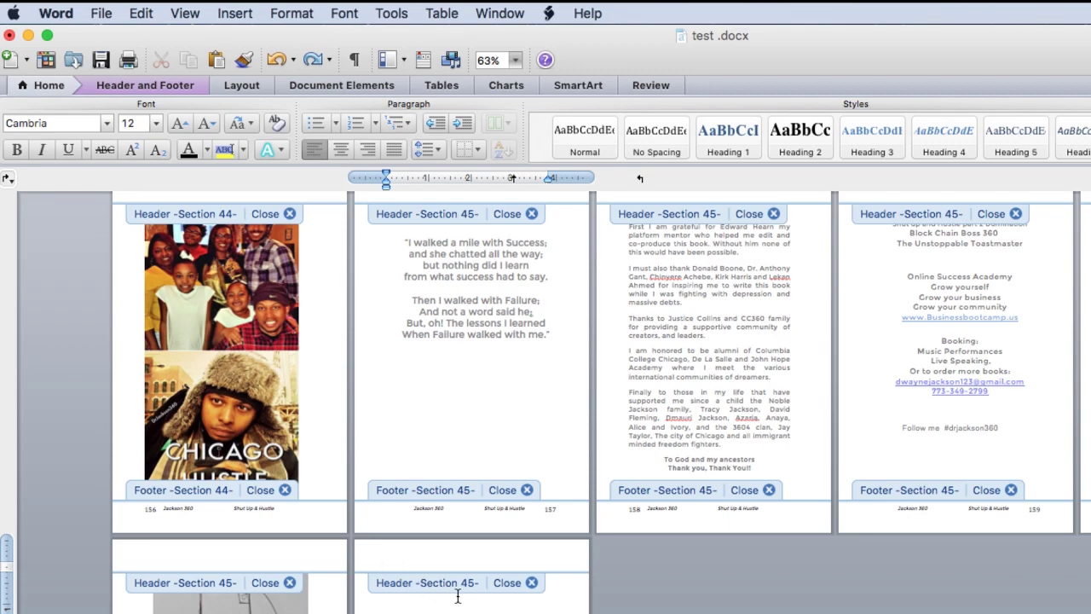
{"action": "key", "text": "super+Tab"}
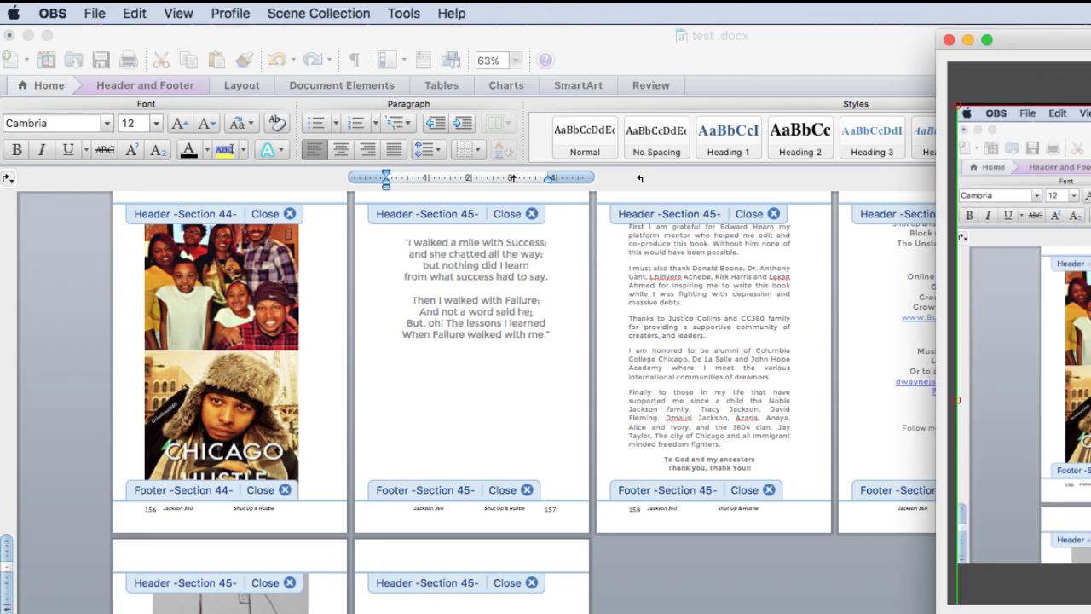
{"action": "key", "text": "super+Tab"}
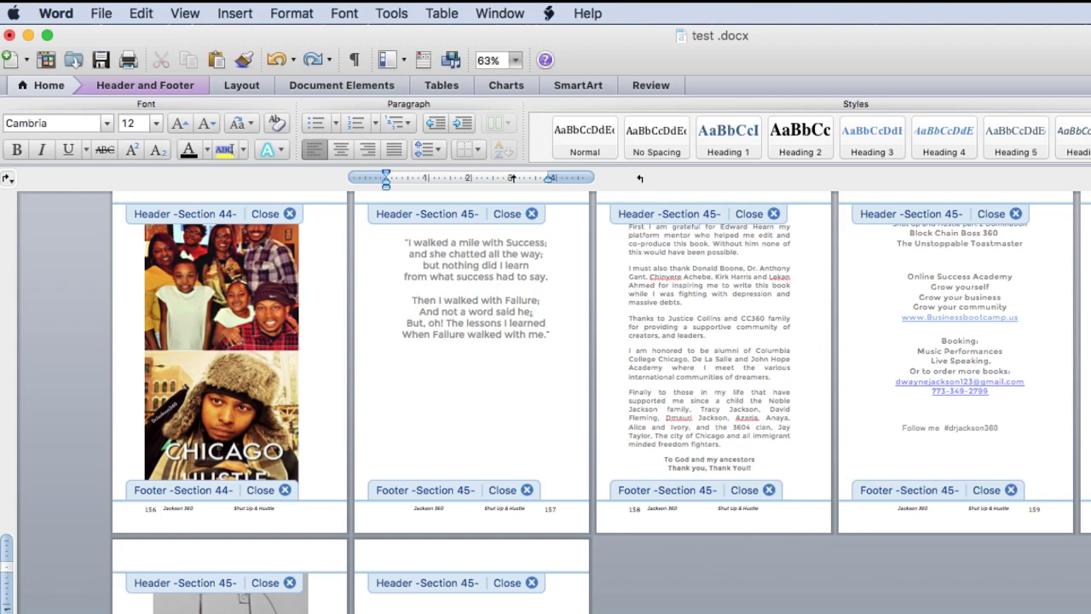
Leave header editing, add a page after the blank last page, and clear the stray selection across the closing pages.
{"action": "double_click", "coordinate": [908, 609]}
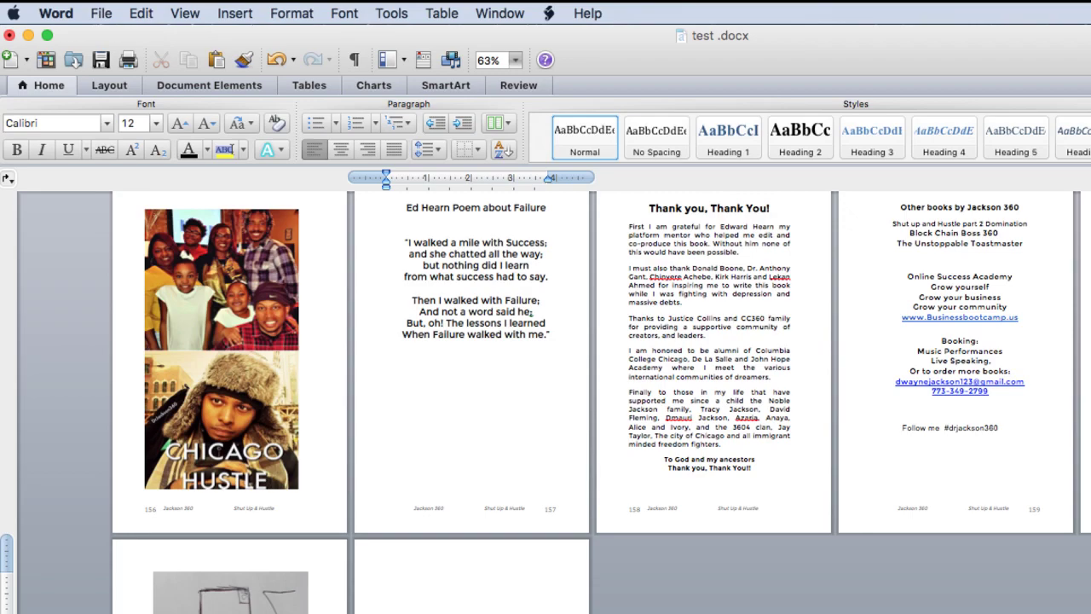
{"action": "key", "text": "super+Return"}
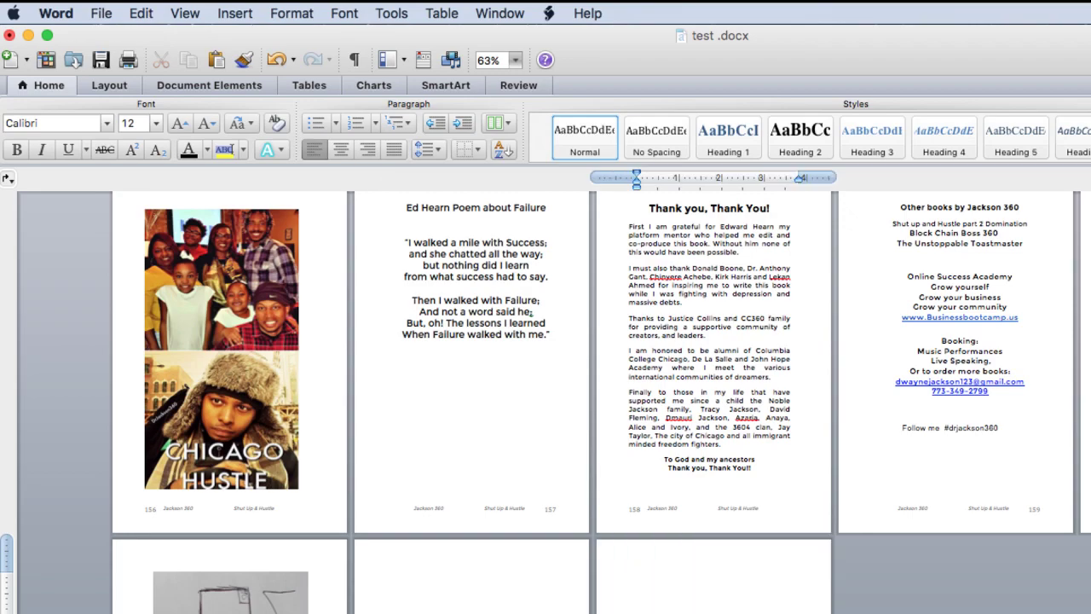
{"action": "left_click_drag", "start_coordinate": [938, 256], "coordinate": [893, 364]}
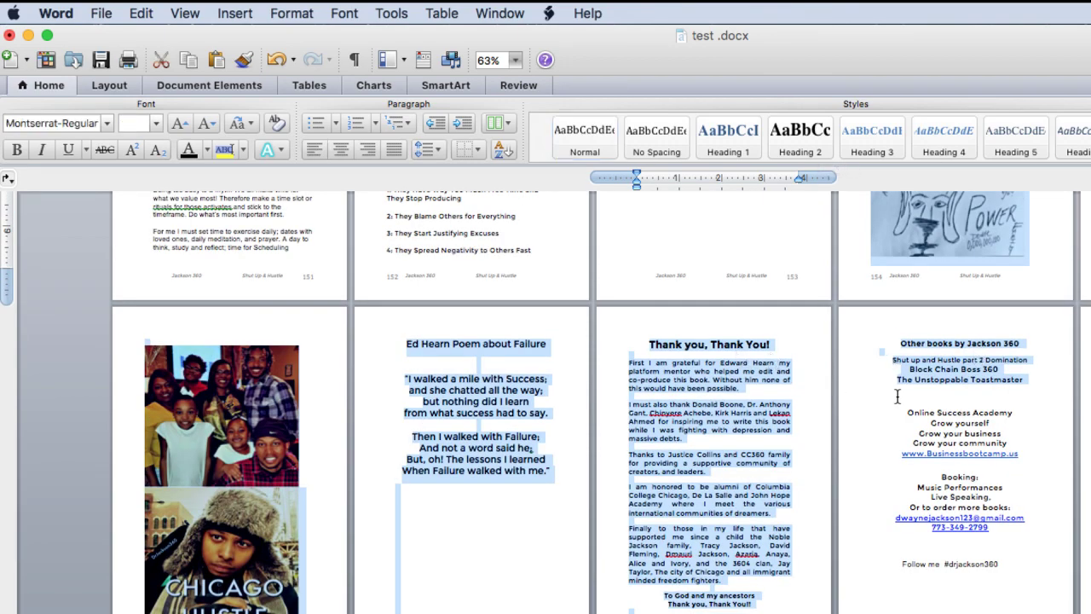
{"action": "left_click", "coordinate": [902, 400]}
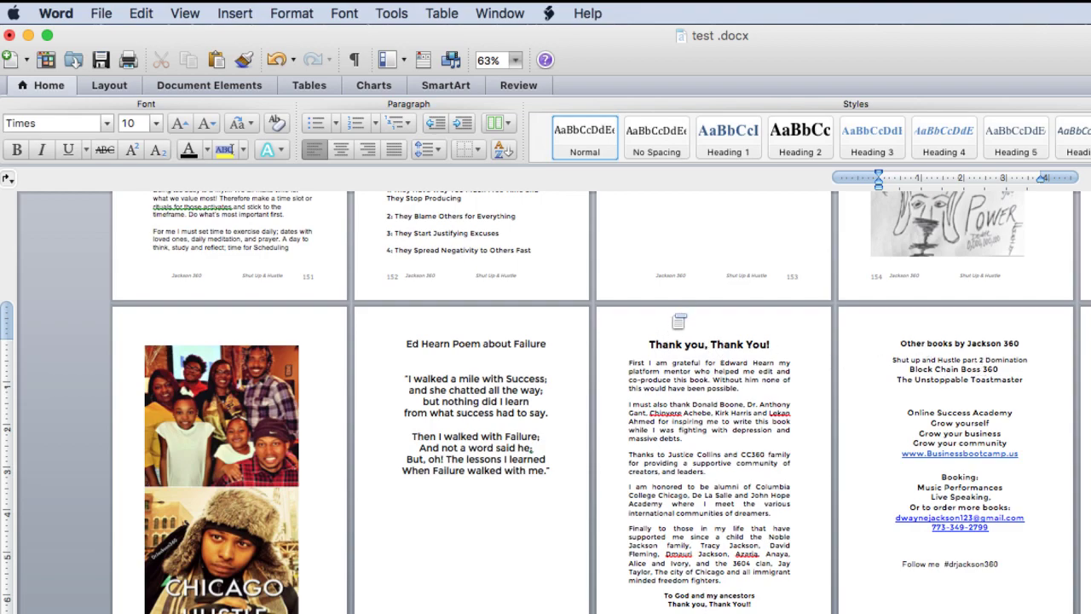
Enter "Thanks you" as the section 45 header, indent it with a tab, and leave header editing.
{"action": "double_click", "coordinate": [679, 320]}
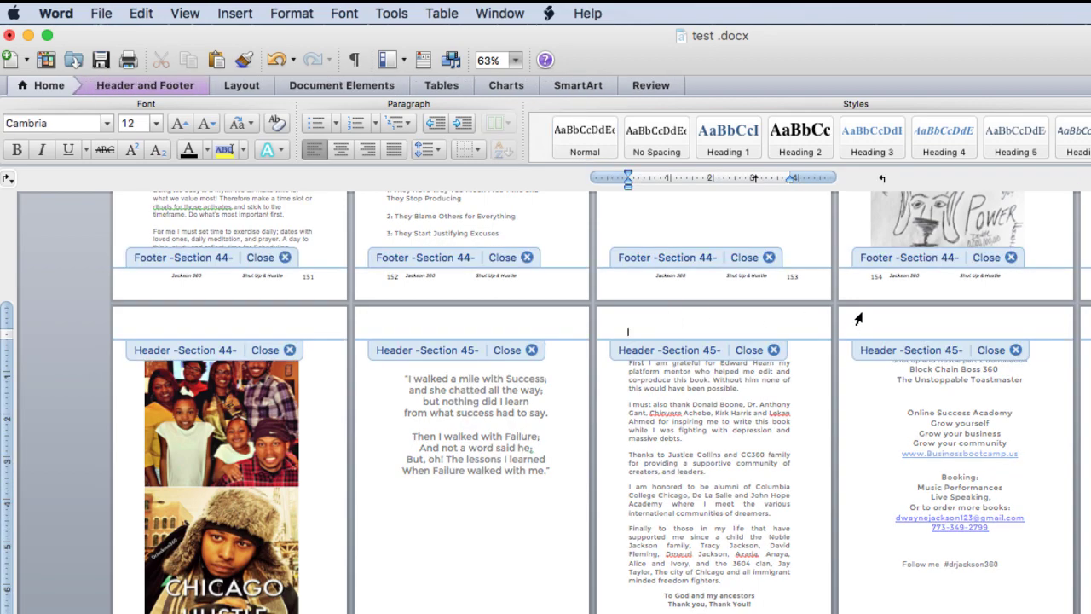
{"action": "type", "text": "thanks you"}
{"action": "left_click", "coordinate": [626, 331]}
{"action": "key", "text": "Tab"}
{"action": "left_click", "coordinate": [739, 332]}
{"action": "key", "text": "BackSpace"}
{"action": "left_click", "coordinate": [1015, 351]}
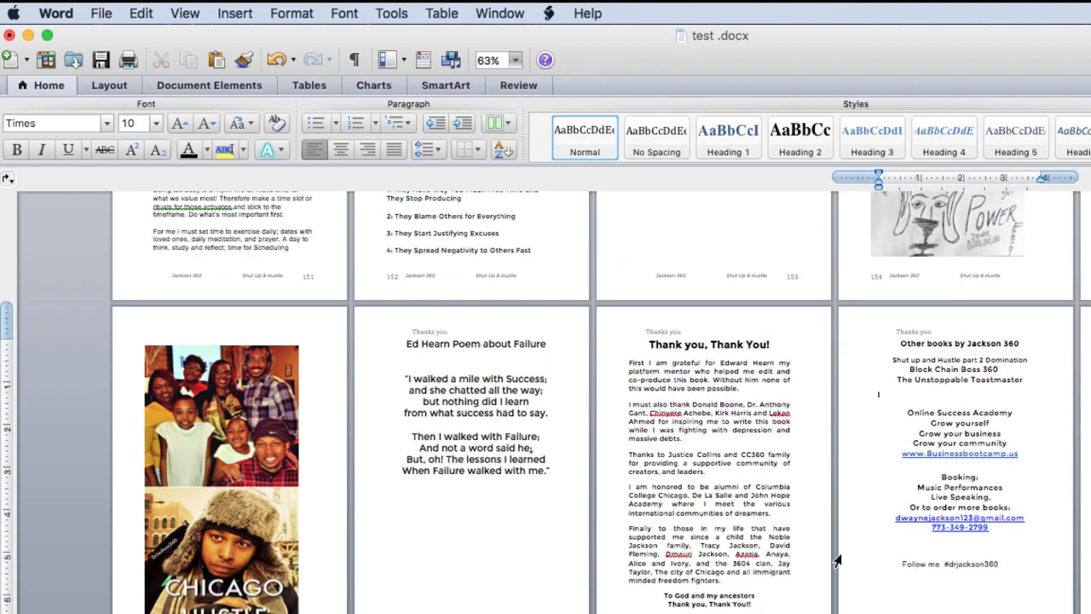
Insert a Continuous section break at the end of the "Thank you, Thank You!" page.
{"action": "left_click", "coordinate": [765, 606]}
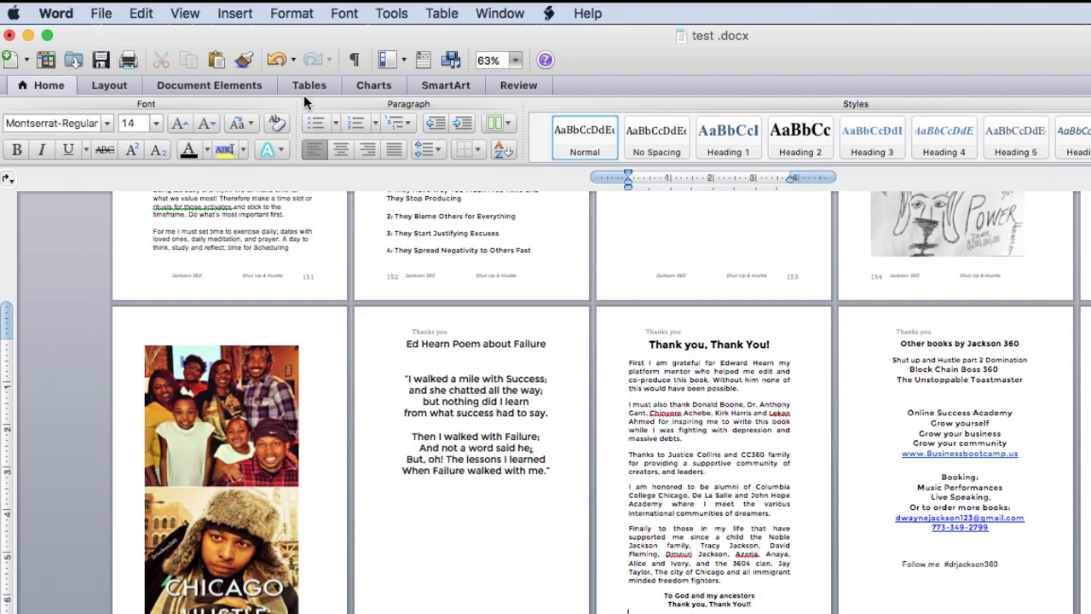
{"action": "left_click", "coordinate": [100, 90]}
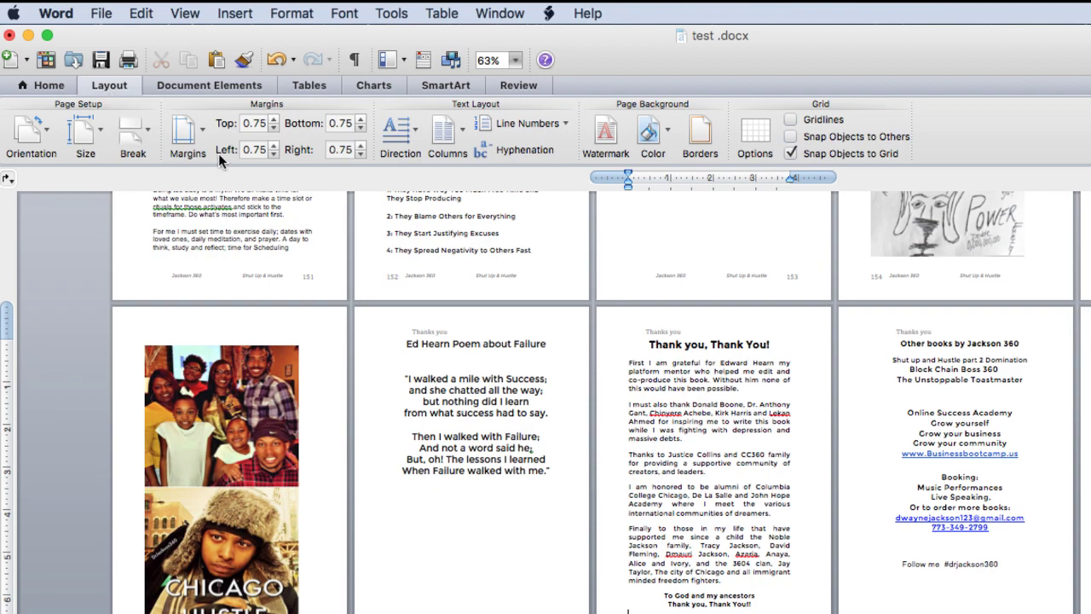
{"action": "left_click", "coordinate": [198, 141]}
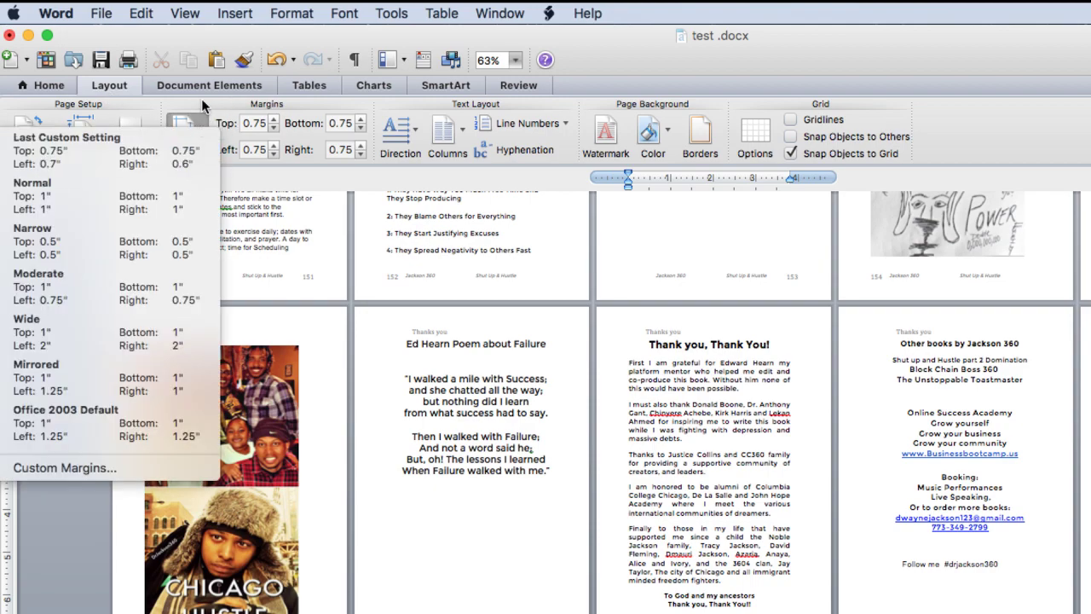
{"action": "left_click", "coordinate": [201, 99]}
{"action": "left_click", "coordinate": [150, 136]}
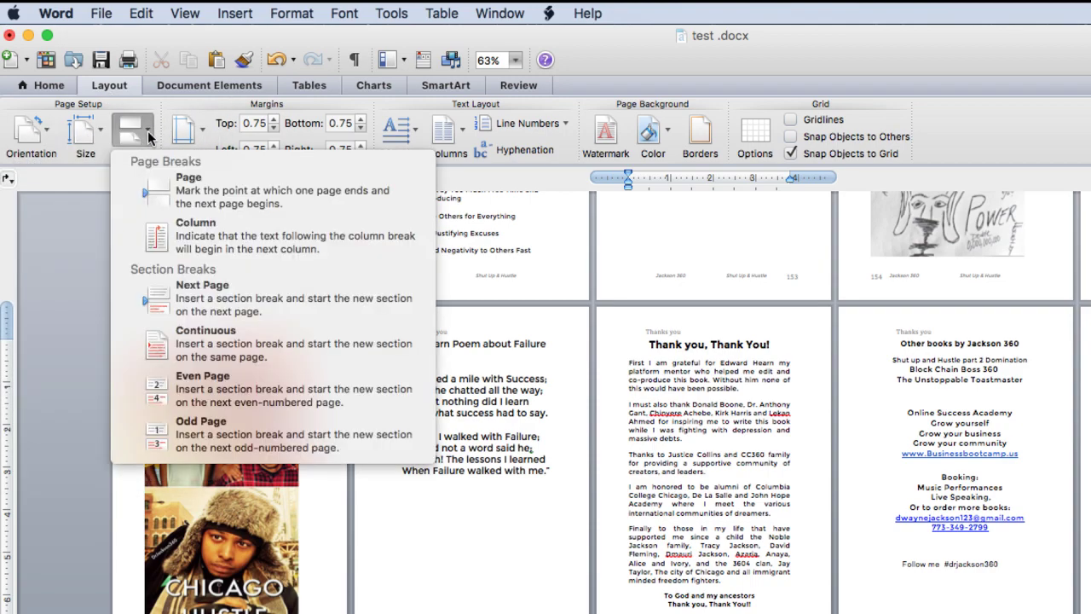
{"action": "left_click", "coordinate": [202, 336]}
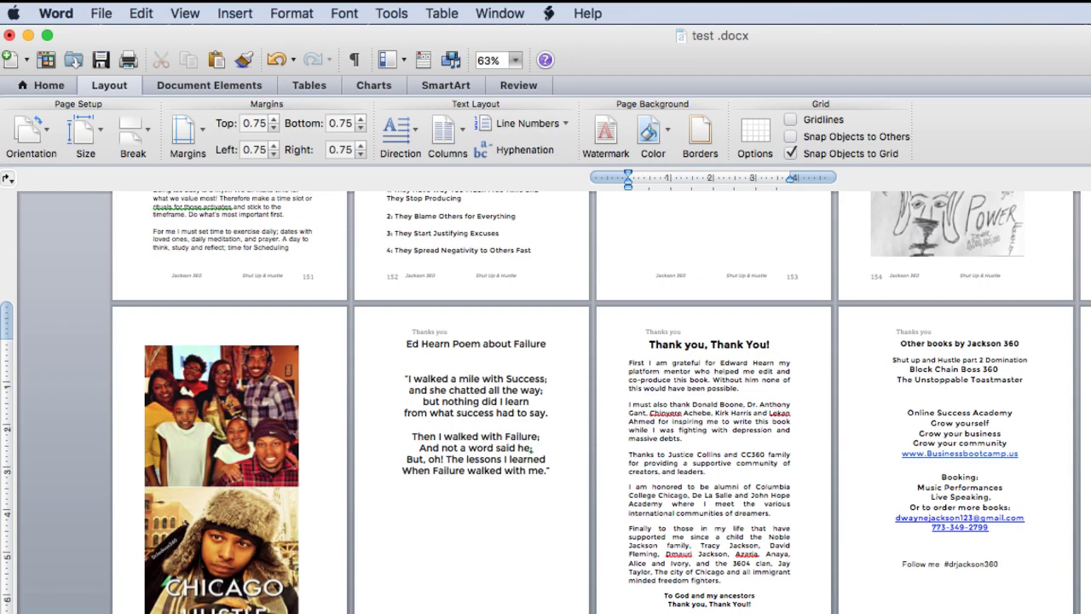
Open the footer of the "Thank you, Thank You!" page and keep it unlinked from the previous section, declining to delete and reconnect it.
{"action": "double_click", "coordinate": [714, 611]}
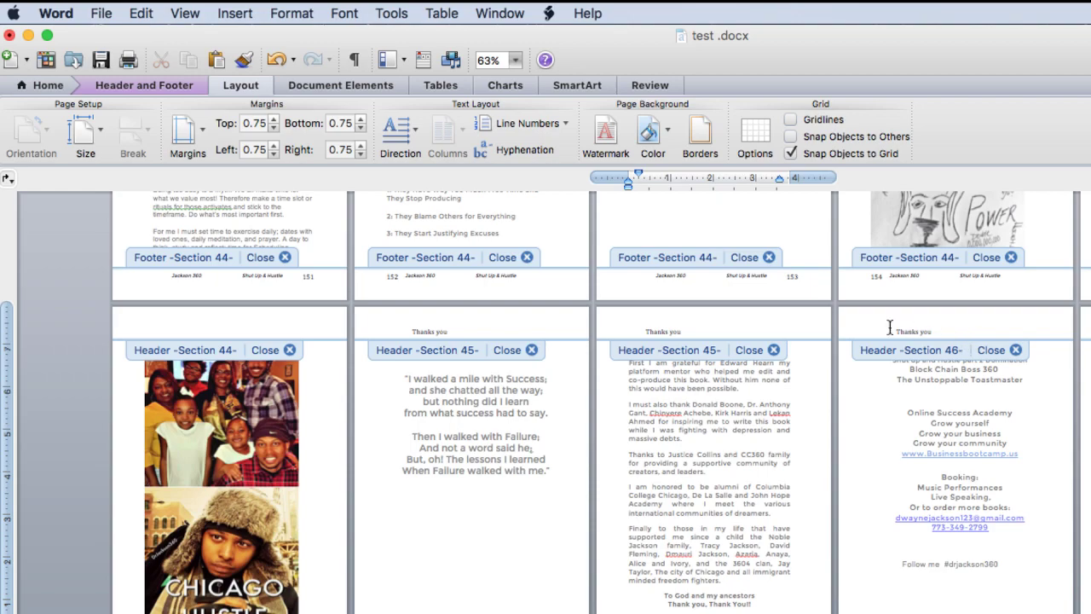
{"action": "left_click", "coordinate": [154, 86]}
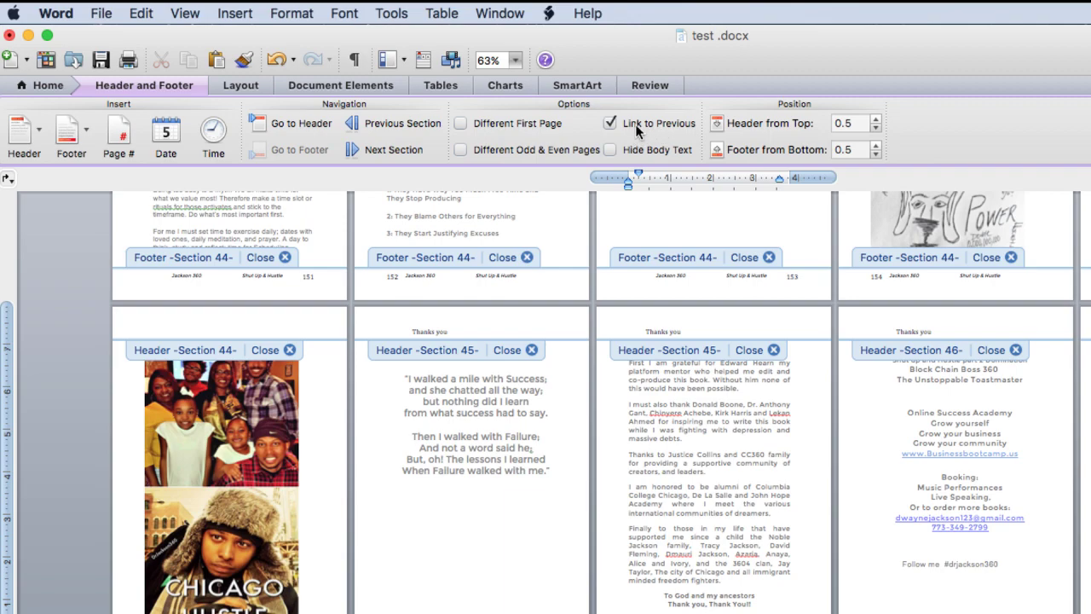
{"action": "left_click", "coordinate": [609, 123]}
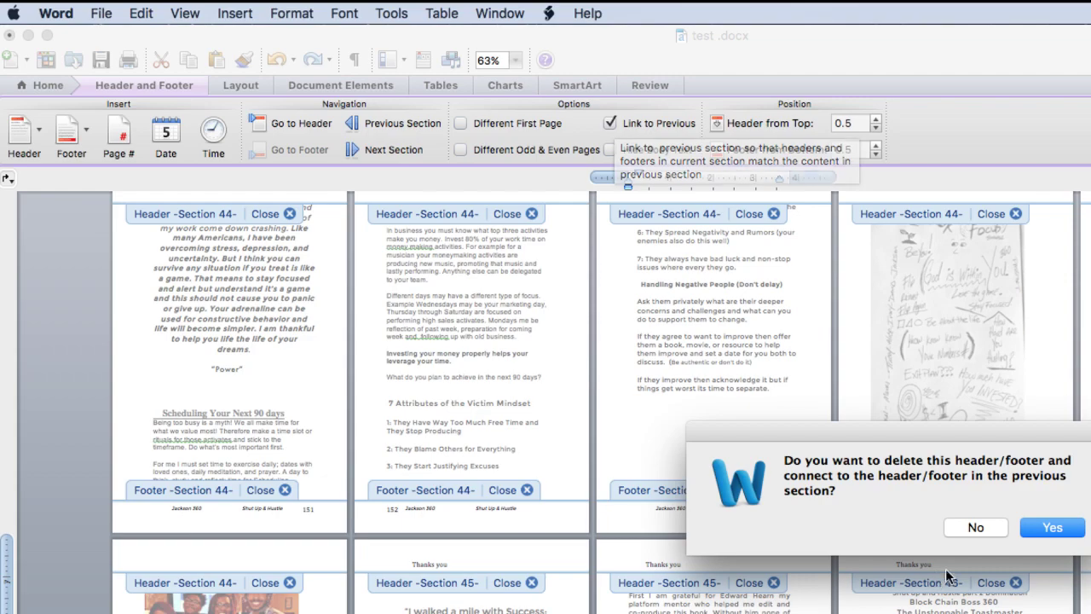
{"action": "left_click", "coordinate": [988, 528]}
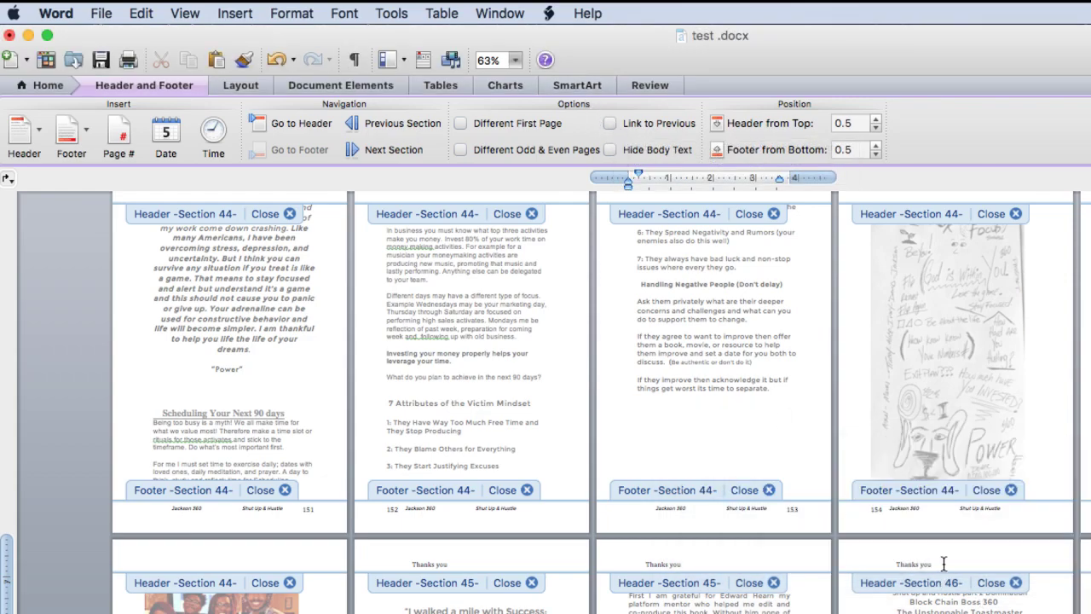
Try replacing the section 46 header text with "prop", and undo that edit.
{"action": "left_click_drag", "start_coordinate": [944, 564], "coordinate": [846, 554]}
{"action": "type", "text": "prop"}
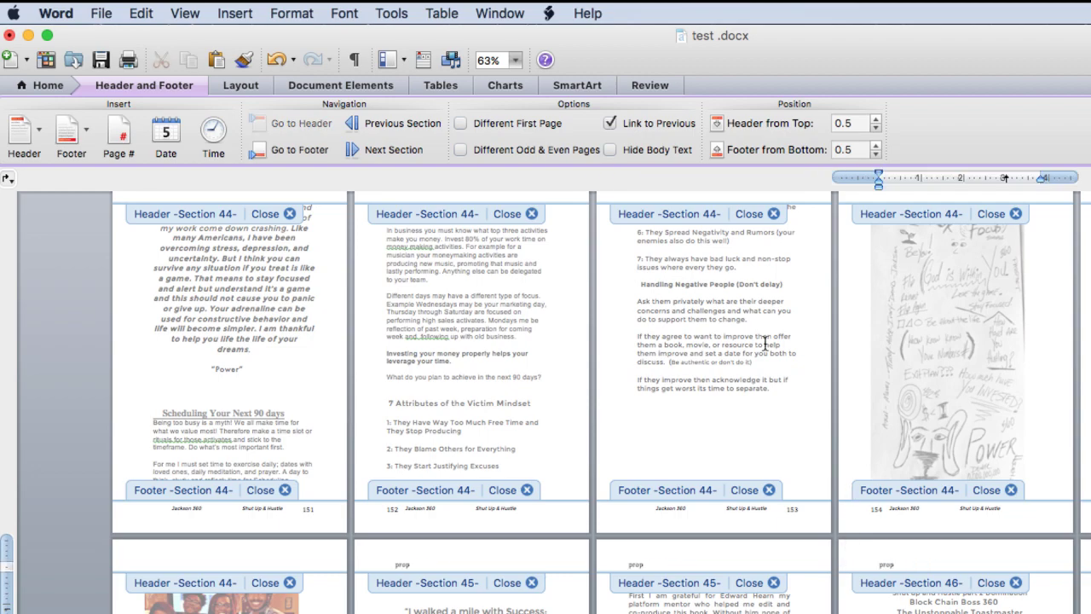
{"action": "key", "text": "super+z"}
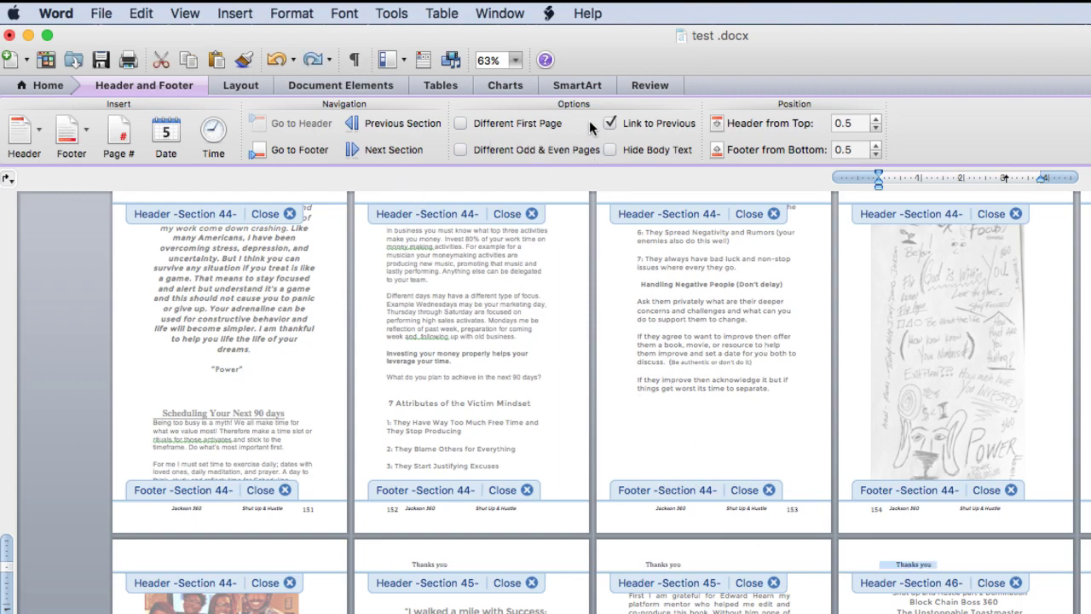
Unlink the section 46 header from the previous section, replace its text with "Promo page", and leave header editing.
{"action": "left_click", "coordinate": [610, 124]}
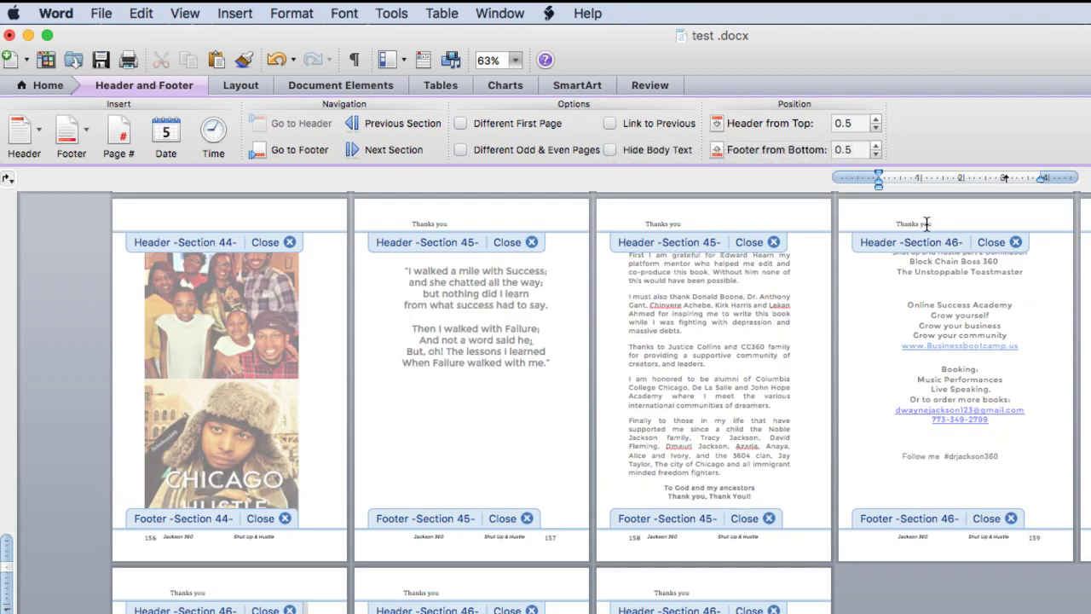
{"action": "left_click_drag", "start_coordinate": [934, 223], "coordinate": [897, 224]}
{"action": "key", "text": "BackSpace"}
{"action": "type", "text": "promo"}
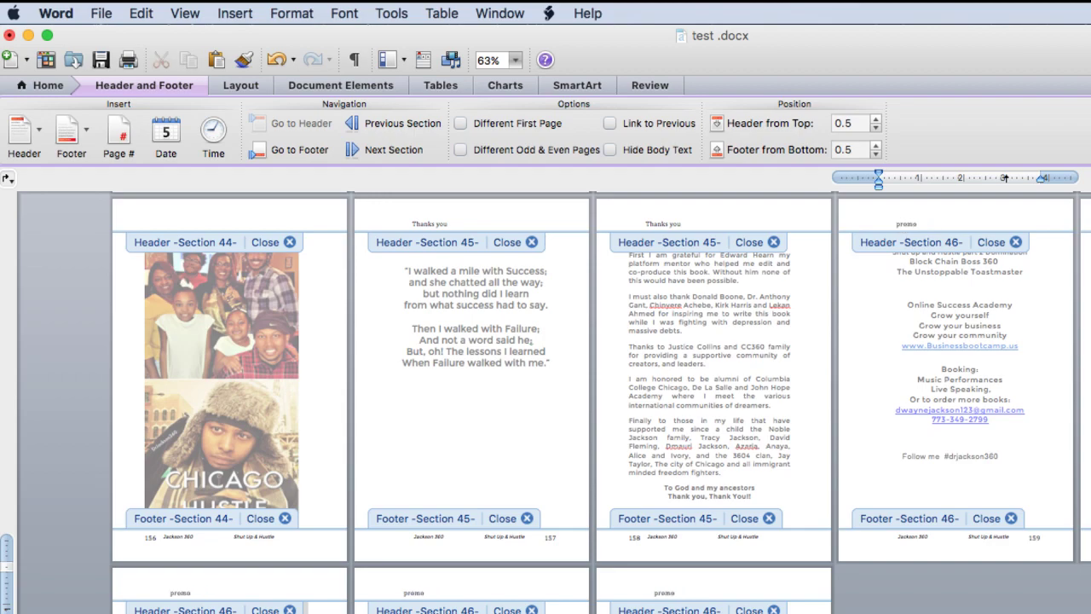
{"action": "type", "text": " page"}
{"action": "left_click", "coordinate": [1013, 243]}
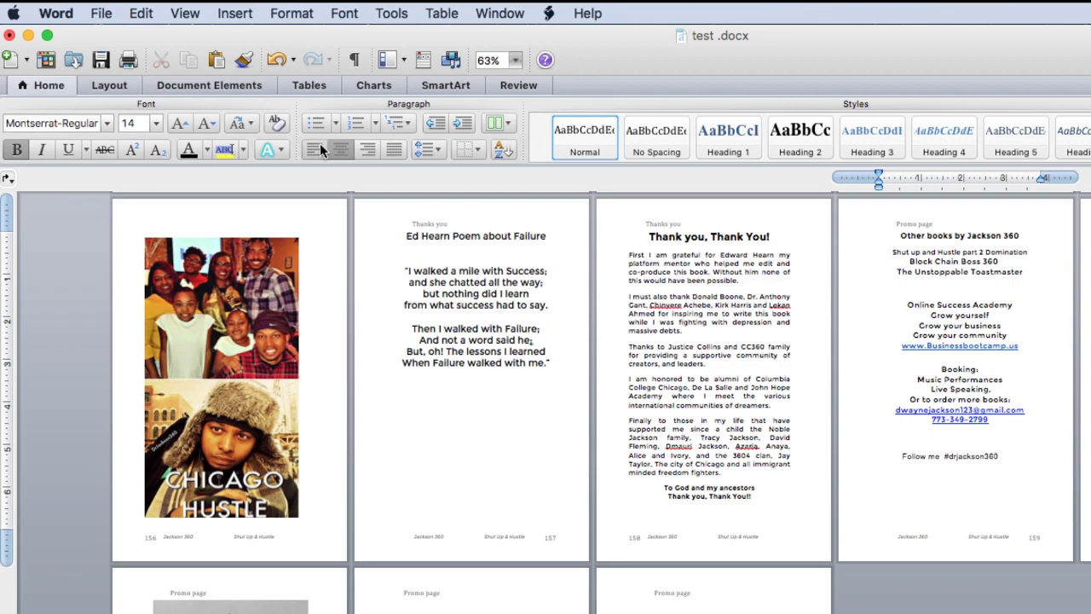
Review the Continuous section break choice with the cursor at the end of the "Thank you, Thank You!" page, without inserting a break.
{"action": "double_click", "coordinate": [771, 550]}
{"action": "left_click", "coordinate": [769, 517]}
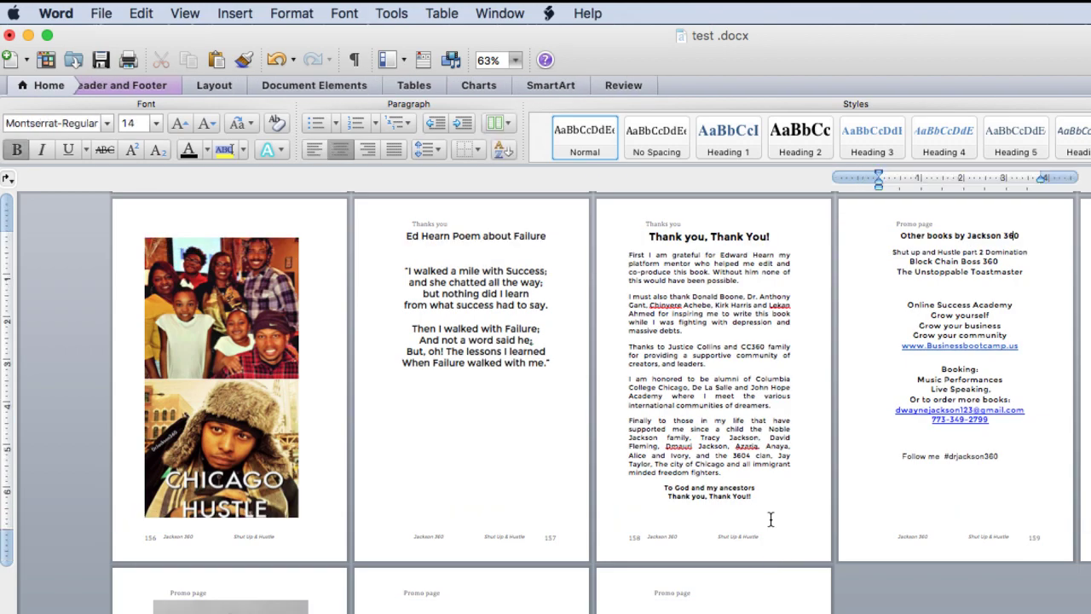
{"action": "left_click", "coordinate": [759, 496]}
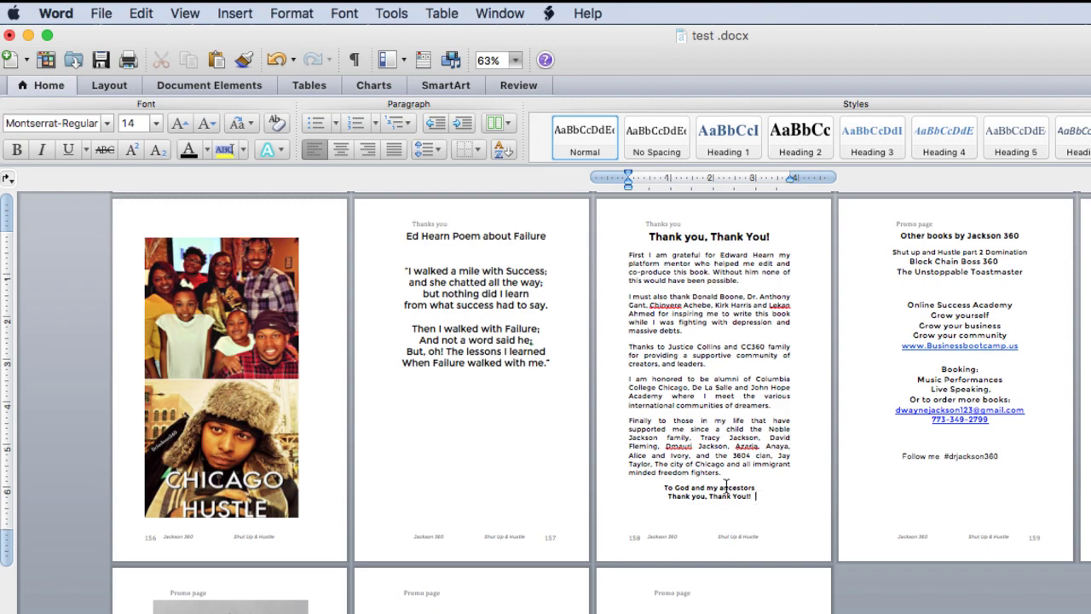
{"action": "left_click", "coordinate": [193, 85]}
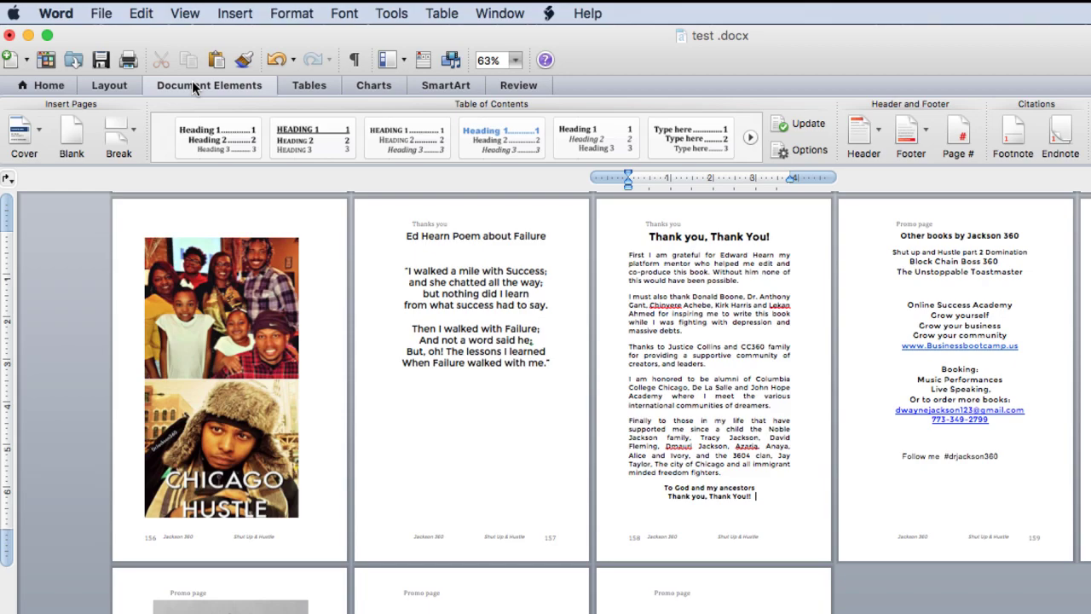
{"action": "left_click", "coordinate": [126, 145]}
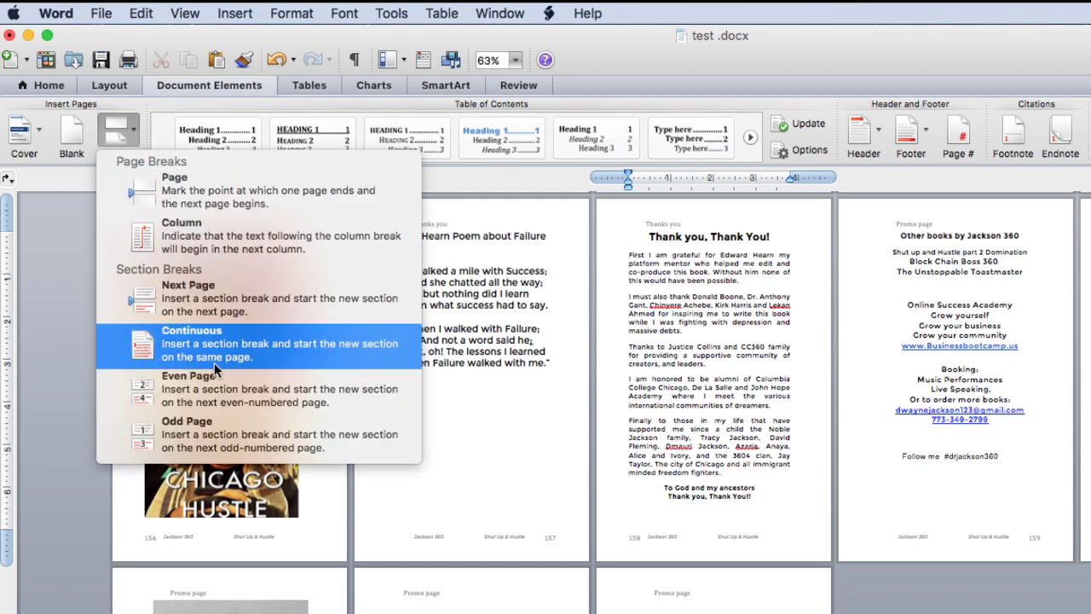
{"action": "left_click", "coordinate": [700, 514]}
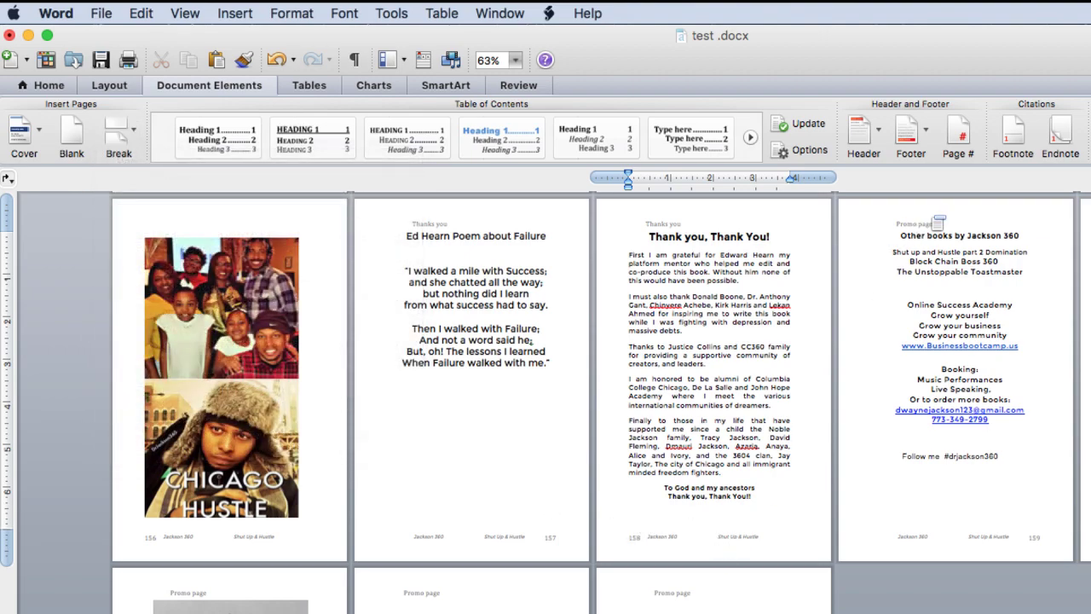
Check the Link to Previous setting of the section 46 "Promo page" header, and leave header editing.
{"action": "double_click", "coordinate": [937, 223]}
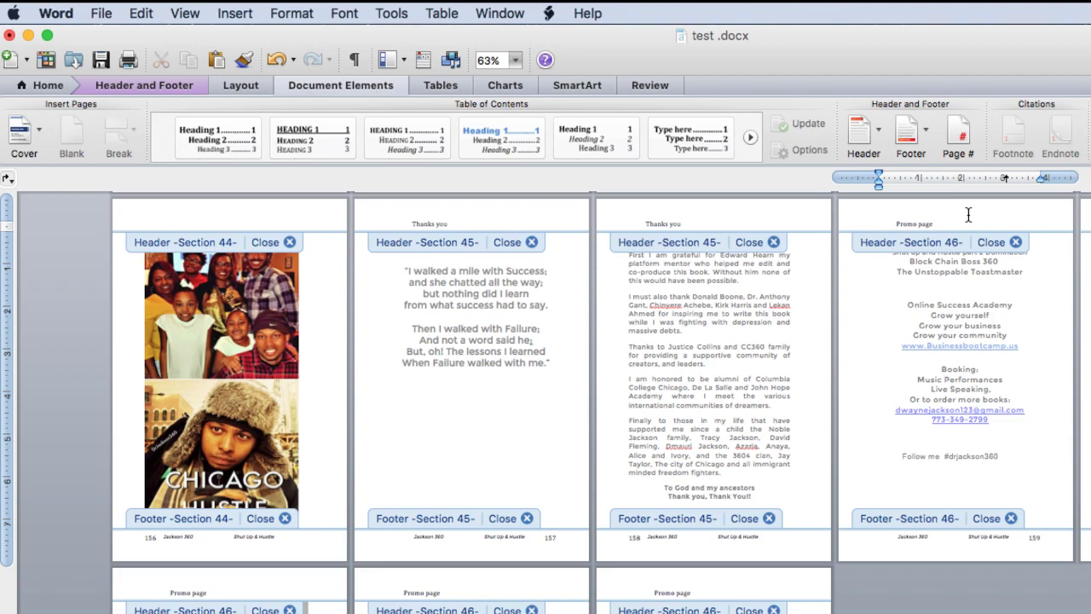
{"action": "left_click", "coordinate": [153, 91]}
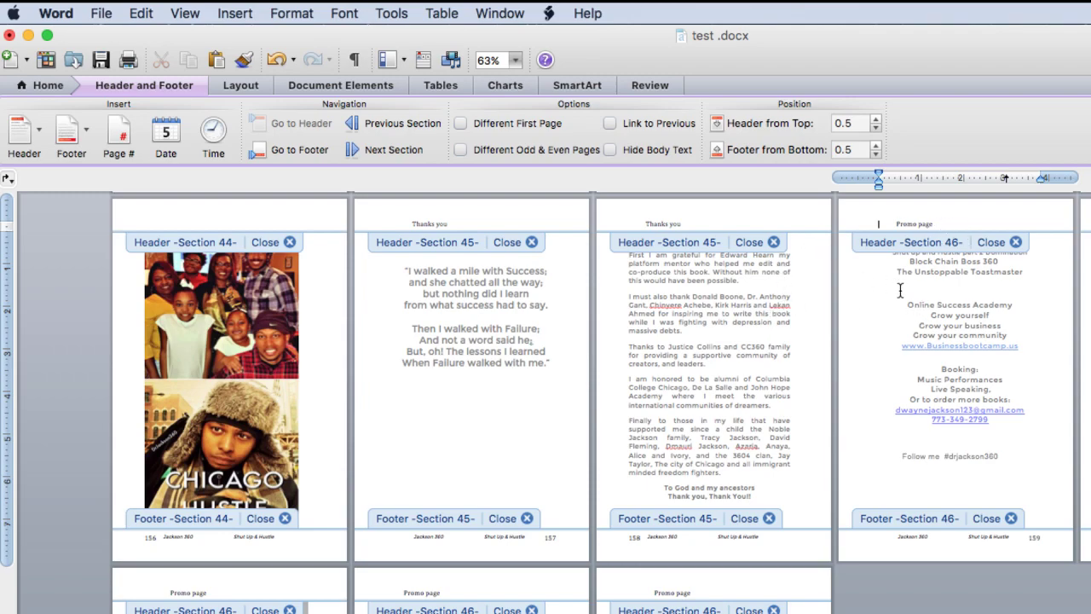
{"action": "left_click", "coordinate": [1015, 243]}
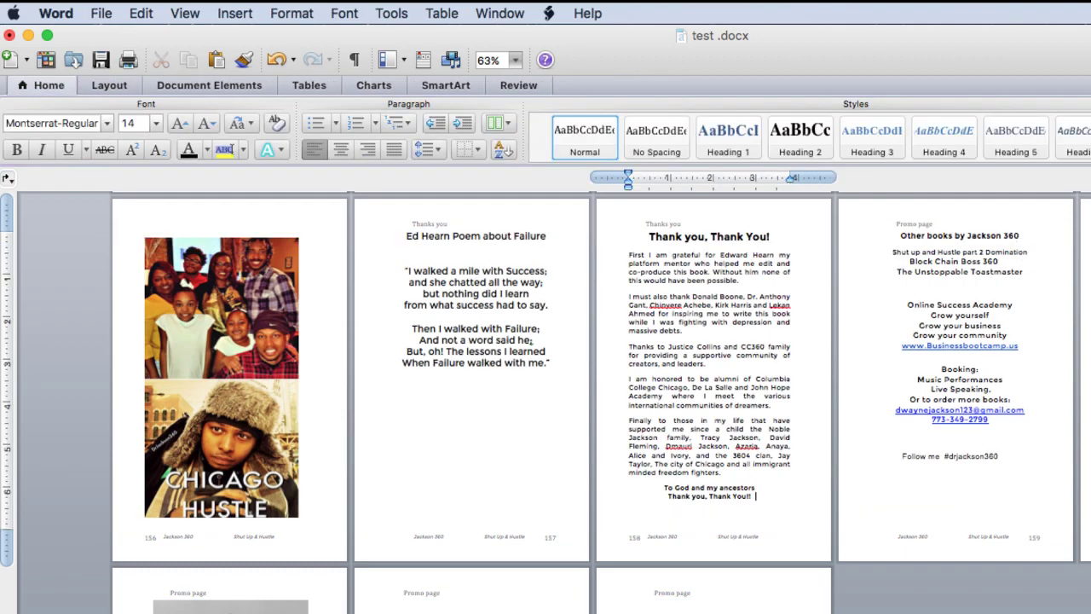
Return to the start of the book and examine the footer page numbering from the title page through the Introduction pages.
{"action": "key", "text": "super+Home"}
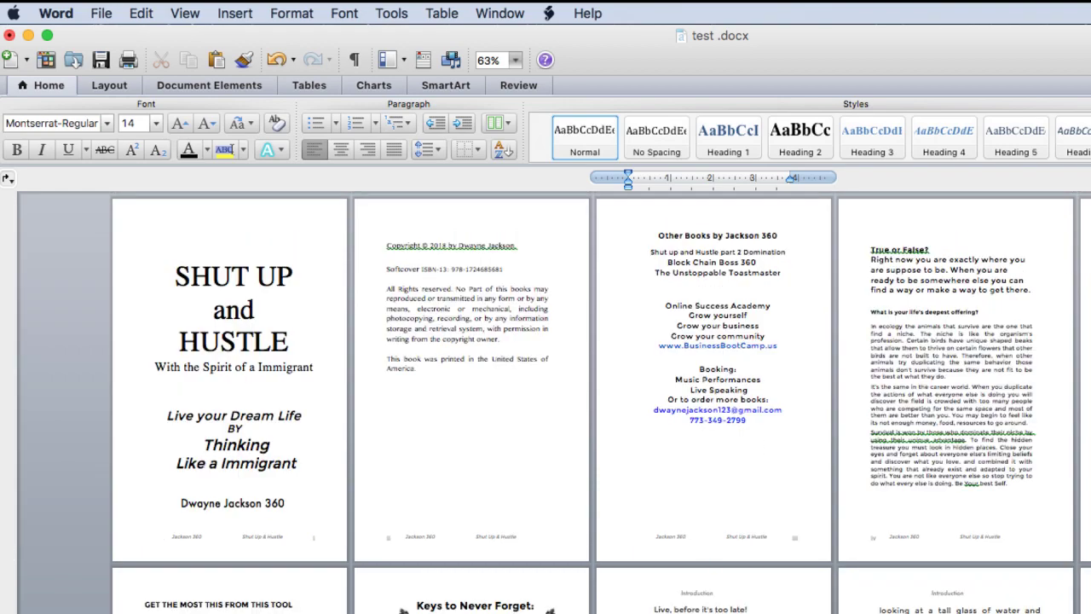
{"action": "scroll", "coordinate": [559, 404], "scroll_direction": "up", "scroll_amount": 5}
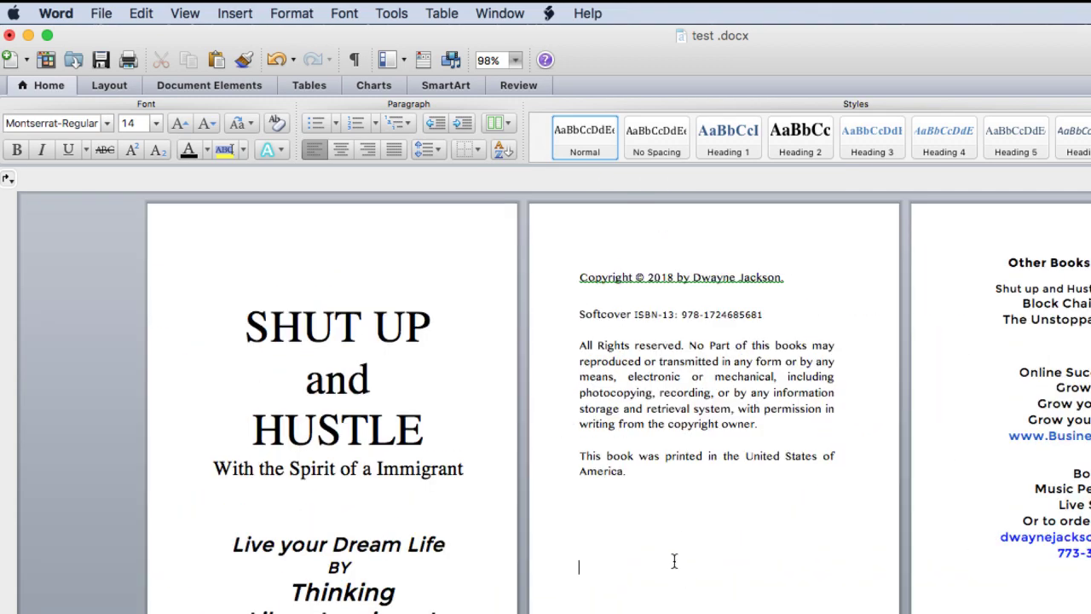
{"action": "left_click_drag", "start_coordinate": [674, 571], "coordinate": [682, 612]}
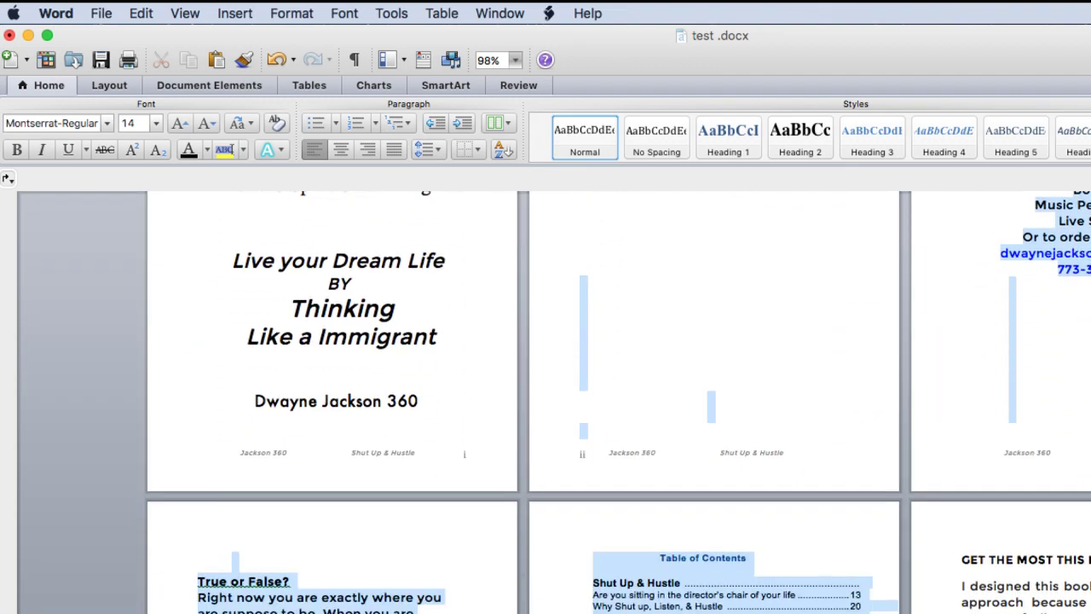
{"action": "left_click", "coordinate": [757, 426]}
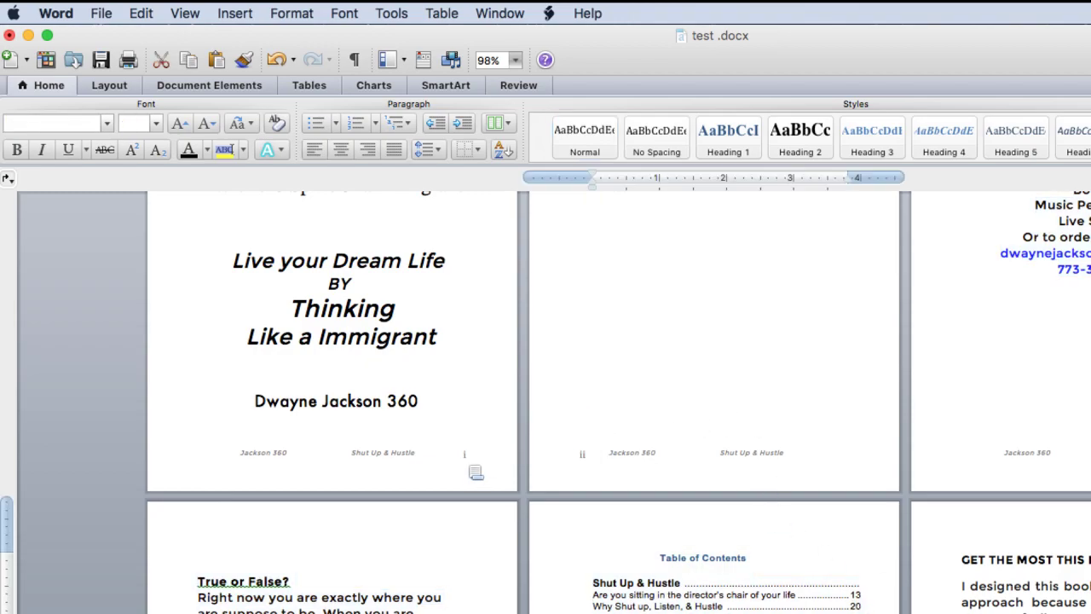
{"action": "left_click", "coordinate": [467, 474]}
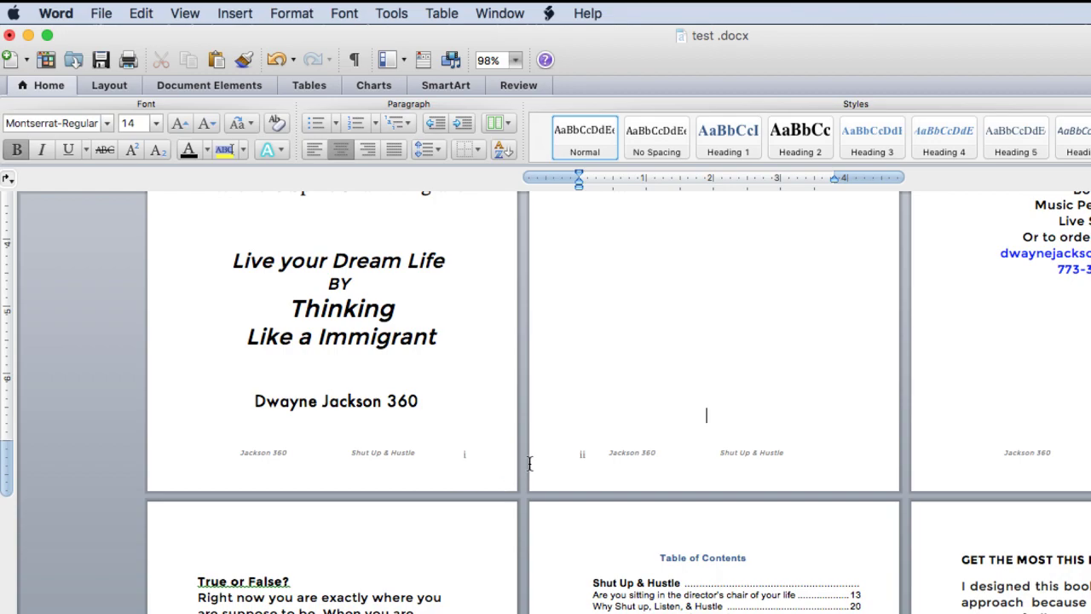
{"action": "left_click_drag", "start_coordinate": [770, 613], "coordinate": [673, 217]}
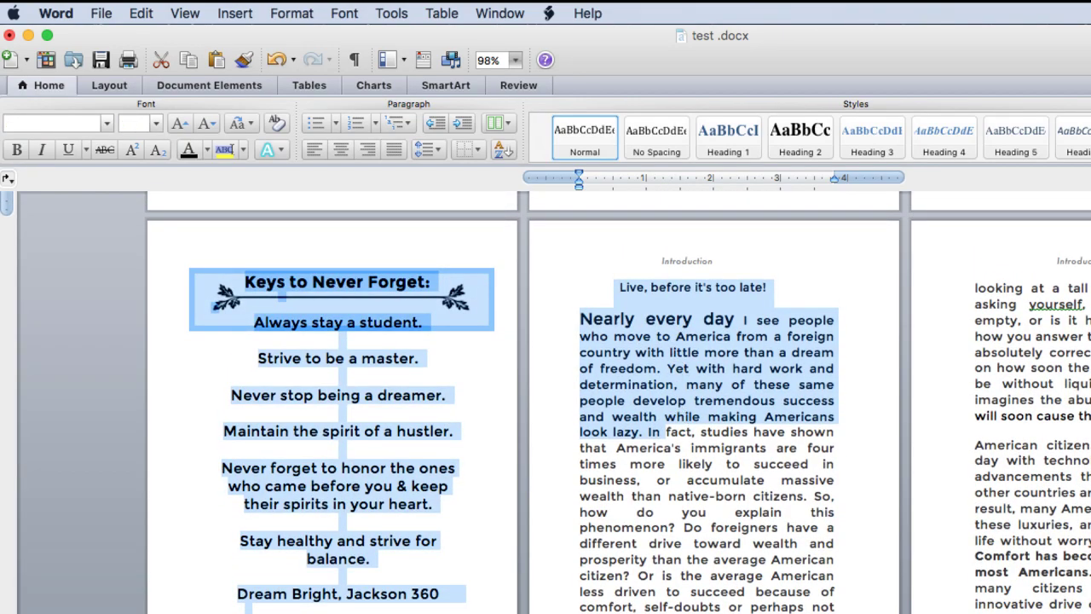
{"action": "scroll", "coordinate": [674, 384], "scroll_direction": "down", "scroll_amount": 3}
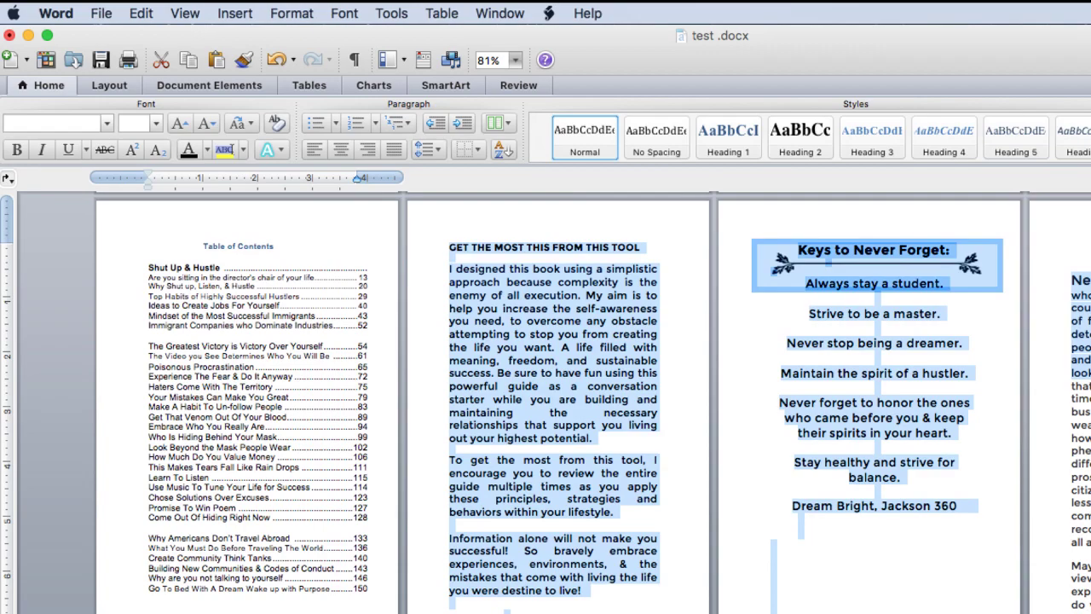
{"action": "left_click", "coordinate": [554, 392]}
{"action": "scroll", "coordinate": [553, 392], "scroll_direction": "down", "scroll_amount": 5}
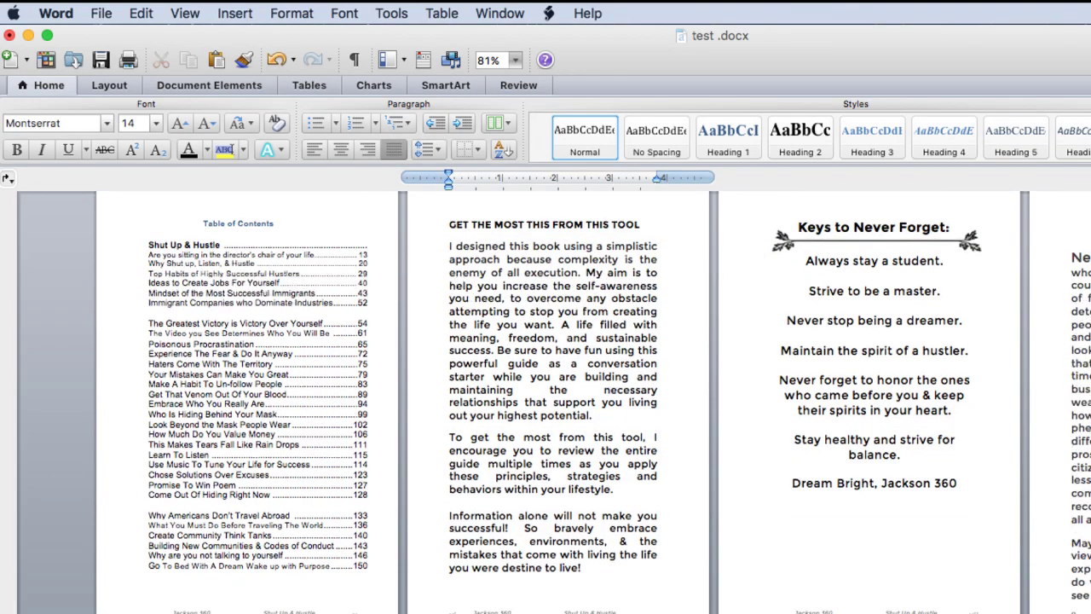
{"action": "scroll", "coordinate": [859, 412], "scroll_direction": "down", "scroll_amount": 5}
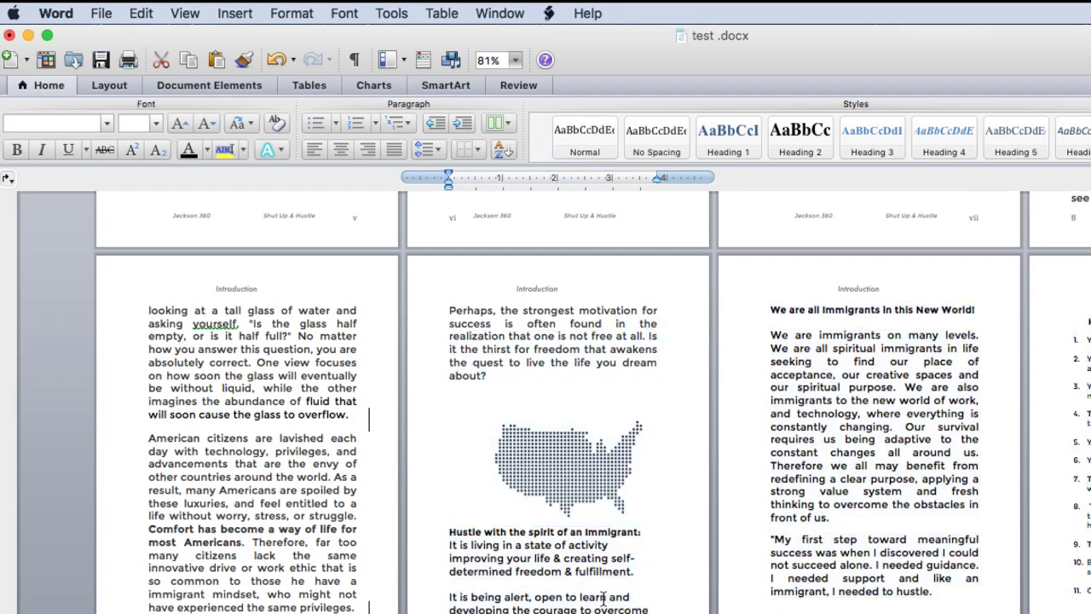
{"action": "scroll", "coordinate": [859, 412], "scroll_direction": "up", "scroll_amount": 10}
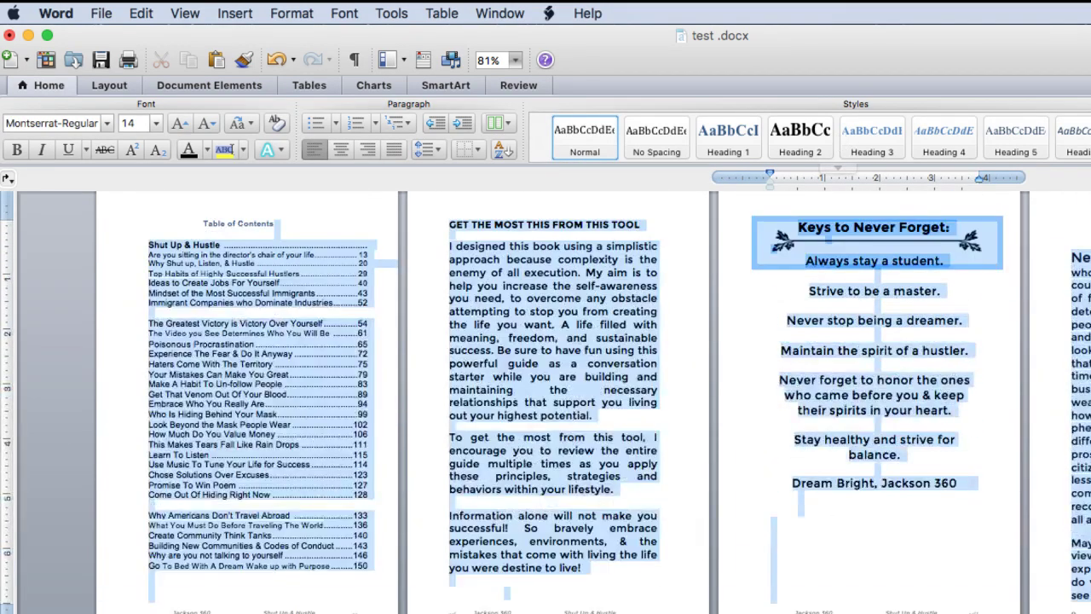
{"action": "left_click", "coordinate": [1082, 392]}
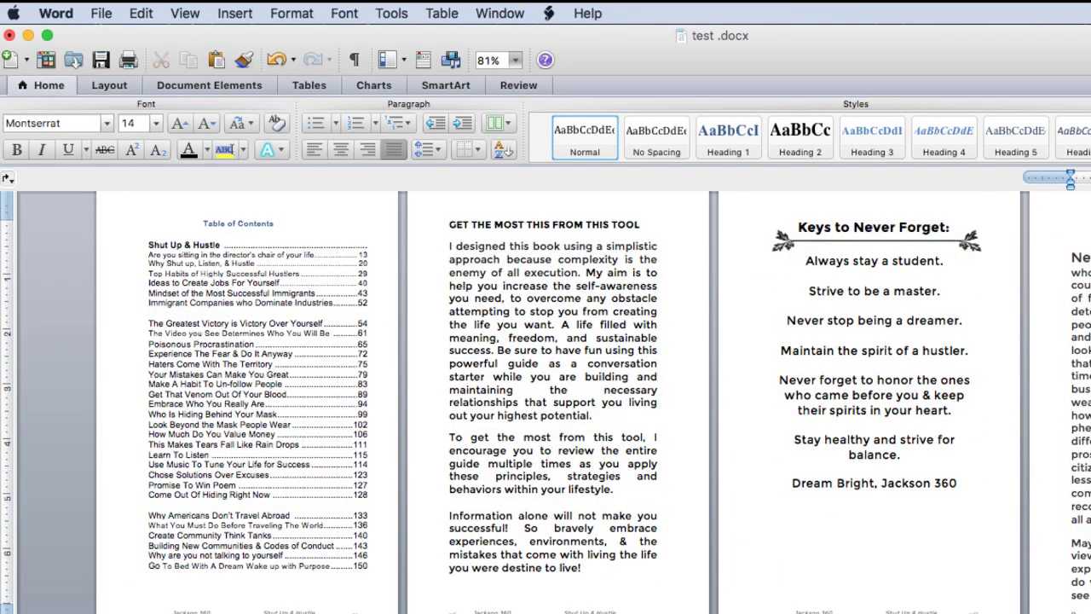
{"action": "left_click_drag", "start_coordinate": [1083, 35], "coordinate": [833, 9]}
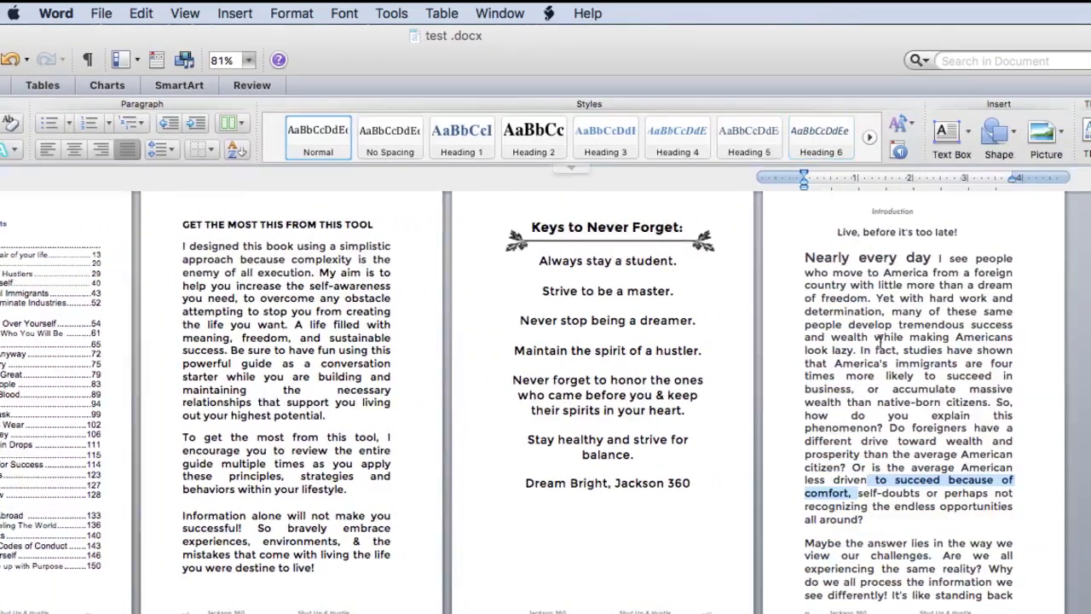
Place the cursor at the end of the "Keys to Never Forget" page and review the page number alignment choices, keeping Outside.
{"action": "left_click", "coordinate": [893, 583]}
{"action": "scroll", "coordinate": [710, 330], "scroll_direction": "down", "scroll_amount": 5}
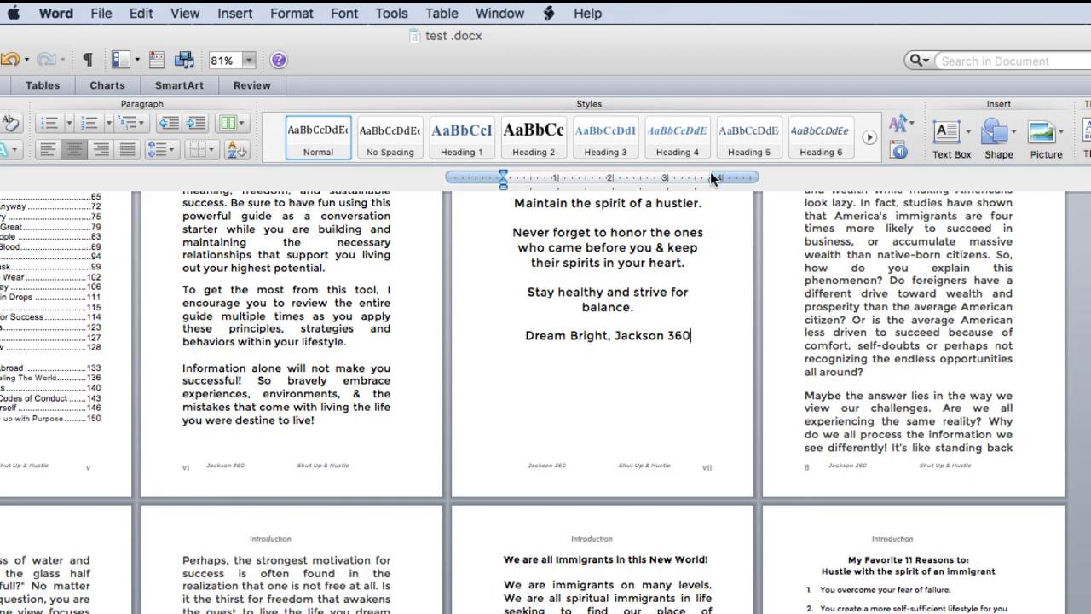
{"action": "left_click_drag", "start_coordinate": [664, 39], "coordinate": [923, 32]}
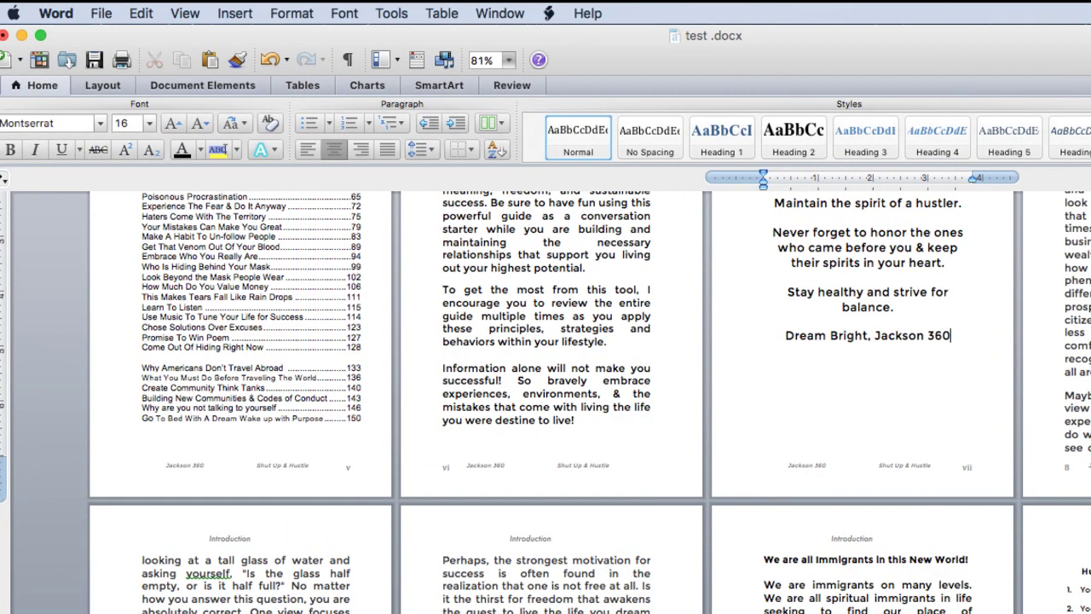
{"action": "mouse_move", "coordinate": [148, 36]}
{"action": "left_mouse_down"}
{"action": "mouse_move", "coordinate": [181, 32]}
{"action": "mouse_move", "coordinate": [156, 33]}
{"action": "left_mouse_up"}
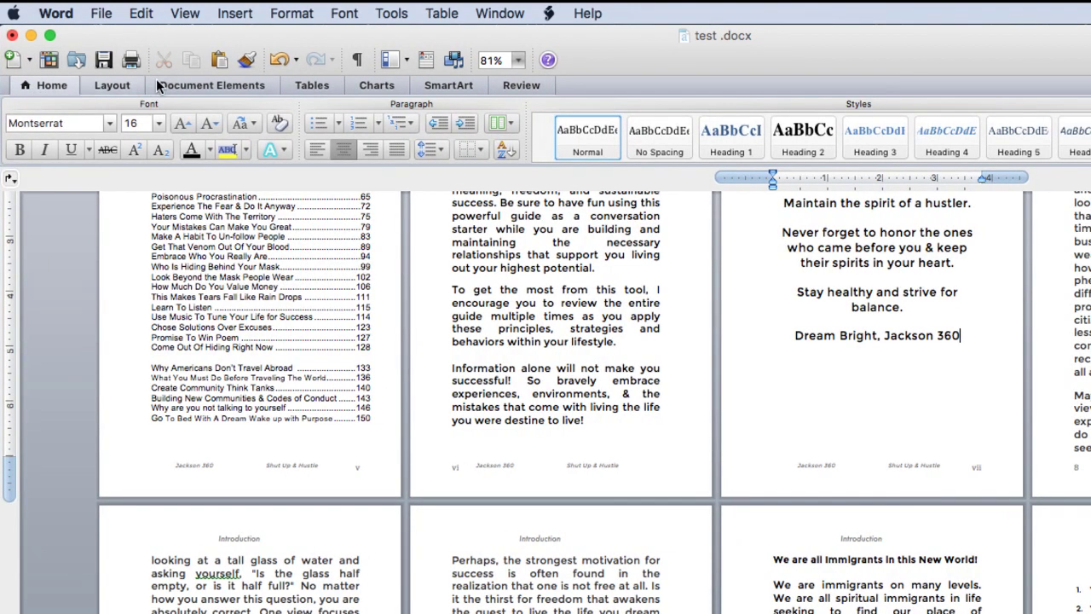
{"action": "left_click", "coordinate": [184, 86]}
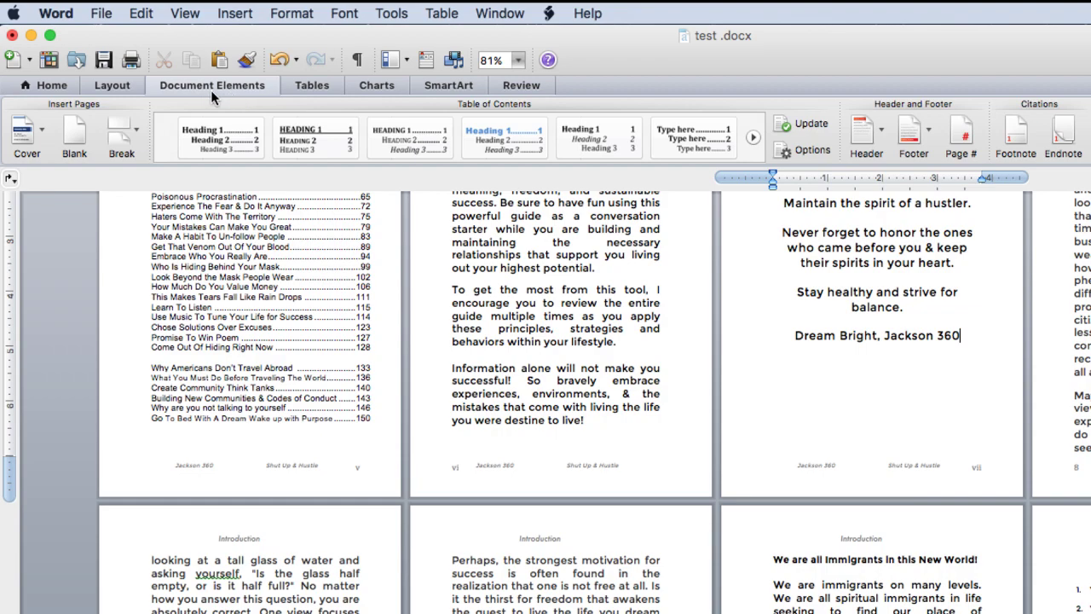
{"action": "left_click", "coordinate": [961, 136]}
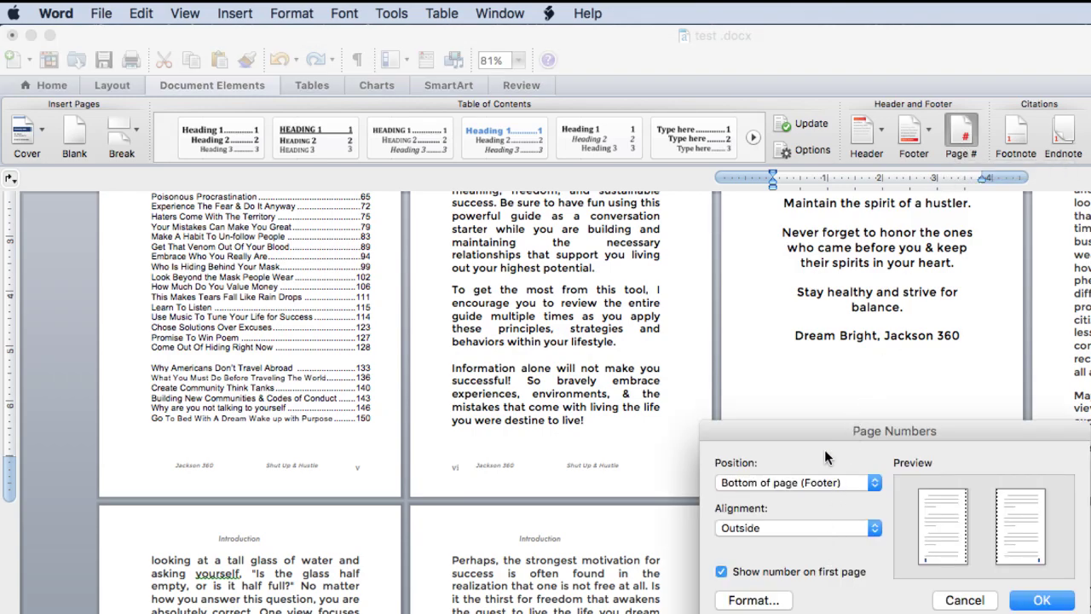
{"action": "left_click", "coordinate": [770, 528]}
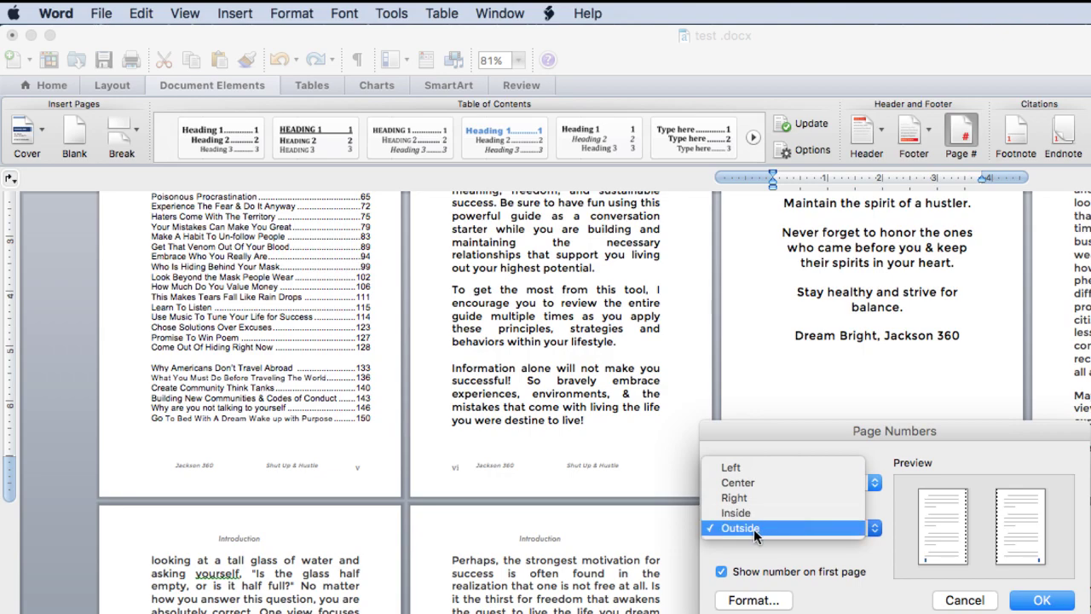
{"action": "left_click", "coordinate": [741, 528]}
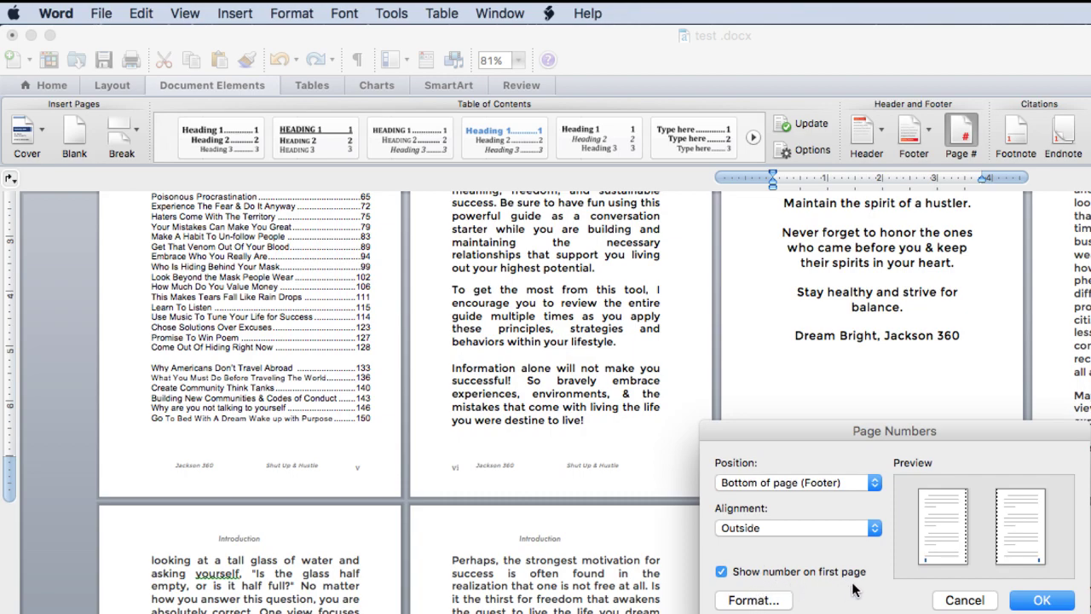
Try to start the section 1 footer numbering at a custom number, producing xi on the title page in i, ii, iii format.
{"action": "left_click", "coordinate": [770, 601]}
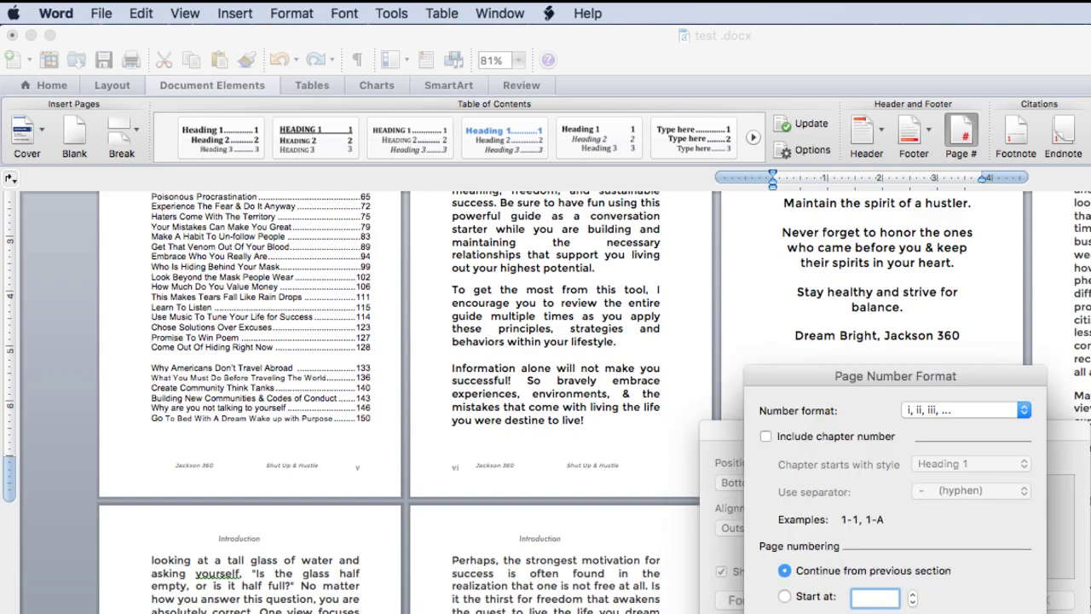
{"action": "left_click", "coordinate": [997, 613]}
{"action": "left_click", "coordinate": [782, 602]}
{"action": "left_click", "coordinate": [878, 599]}
{"action": "type", "text": "1"}
{"action": "key", "text": "Return"}
{"action": "left_click", "coordinate": [1043, 602]}
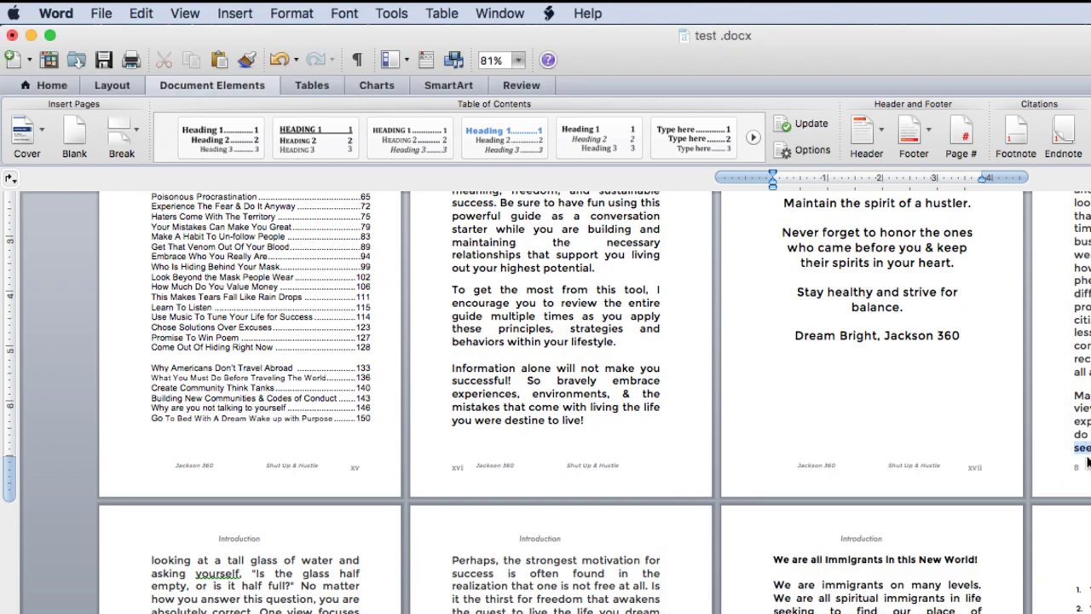
Leave footer editing and undo the section 1 page numbering change.
{"action": "double_click", "coordinate": [1084, 462]}
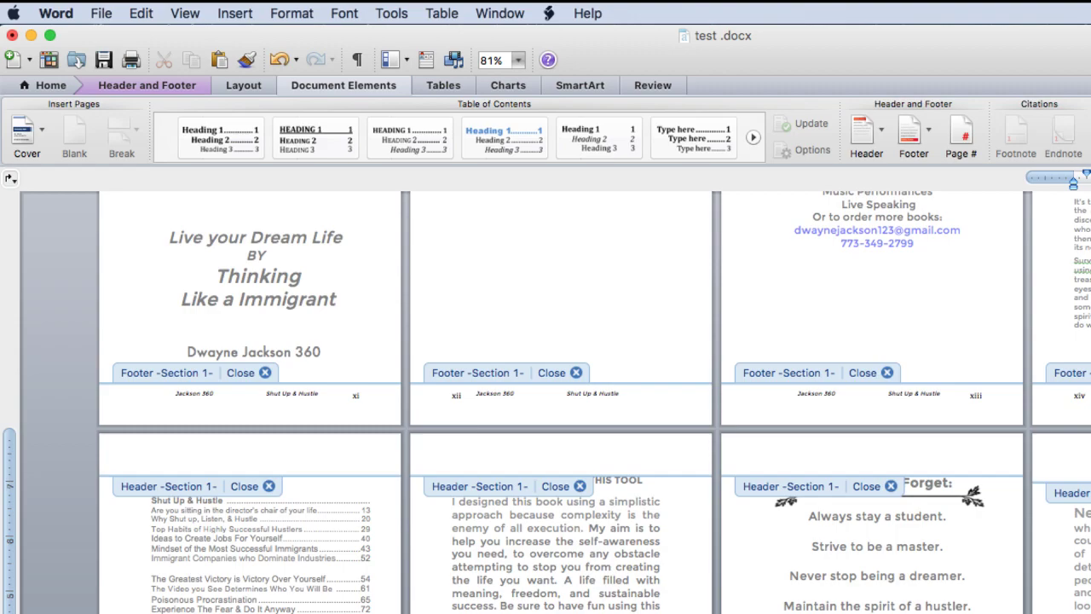
{"action": "double_click", "coordinate": [1084, 546]}
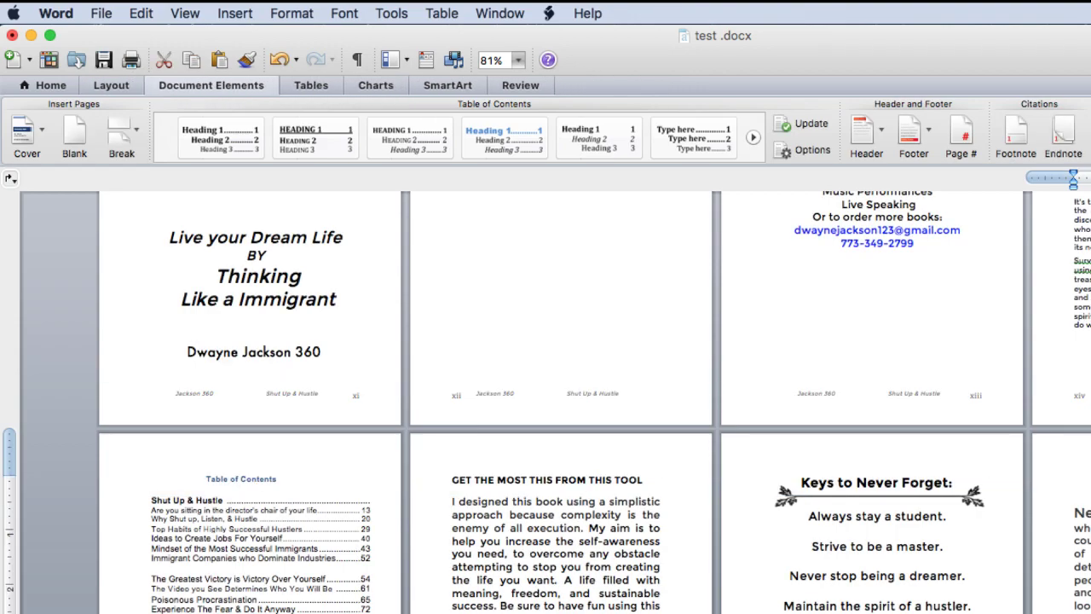
{"action": "key", "text": "super+z"}
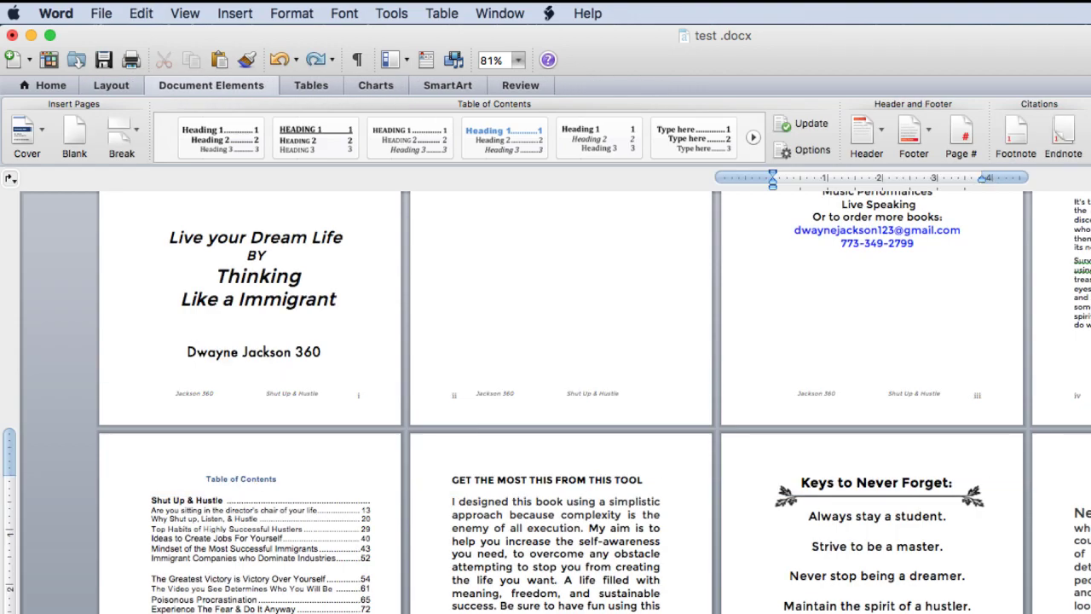
{"action": "key", "text": "super+z"}
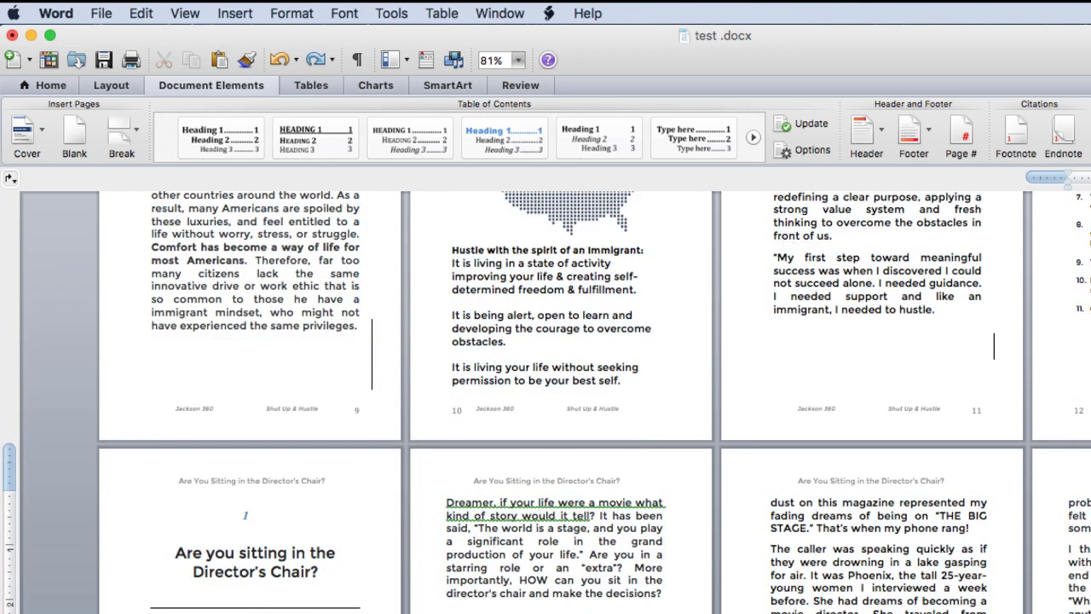
{"action": "key", "text": "super+z"}
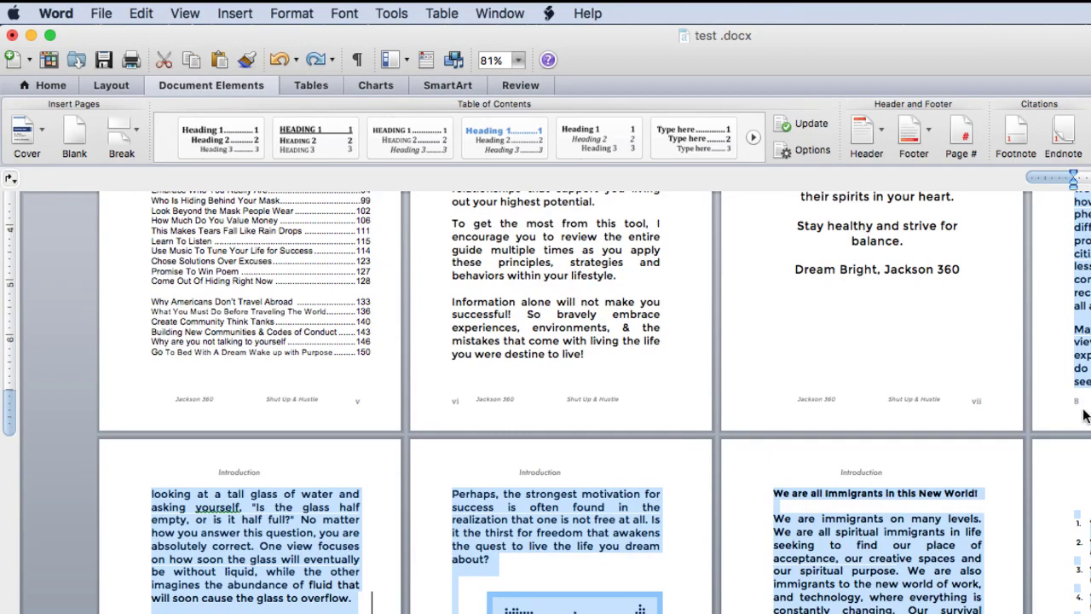
Set the section 2 Introduction page numbering to start at 5, close the page number settings and leave footer editing.
{"action": "double_click", "coordinate": [1084, 414]}
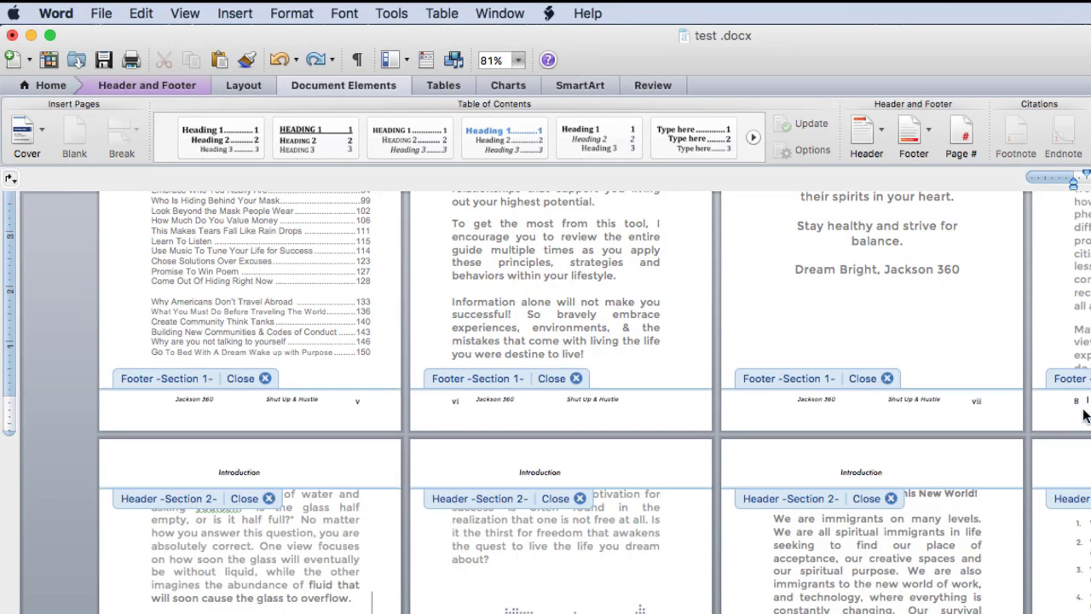
{"action": "left_click", "coordinate": [957, 133]}
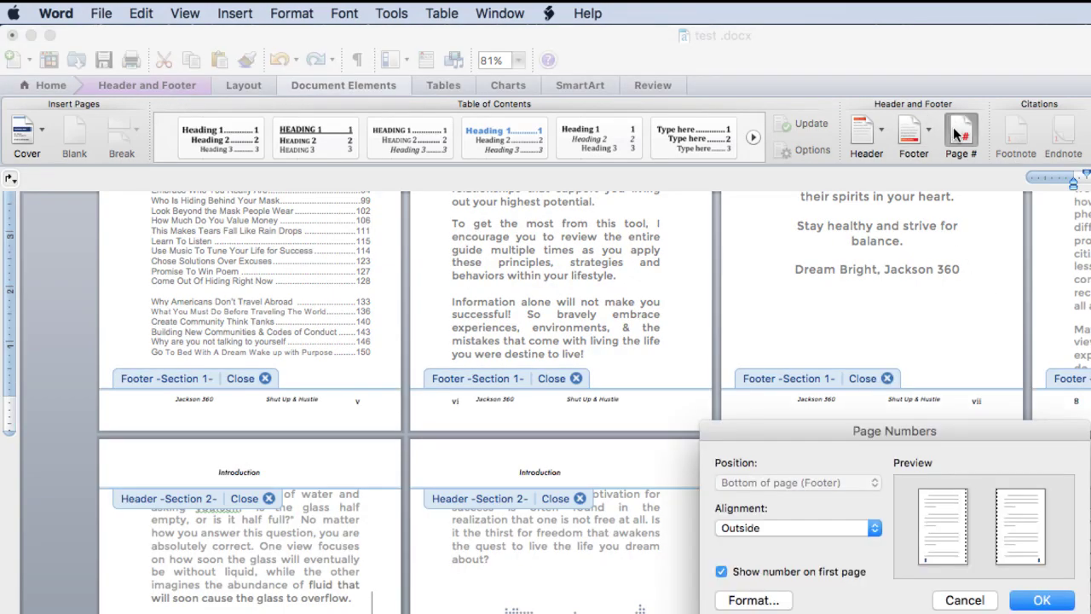
{"action": "left_click", "coordinate": [753, 600]}
{"action": "left_click", "coordinate": [870, 596]}
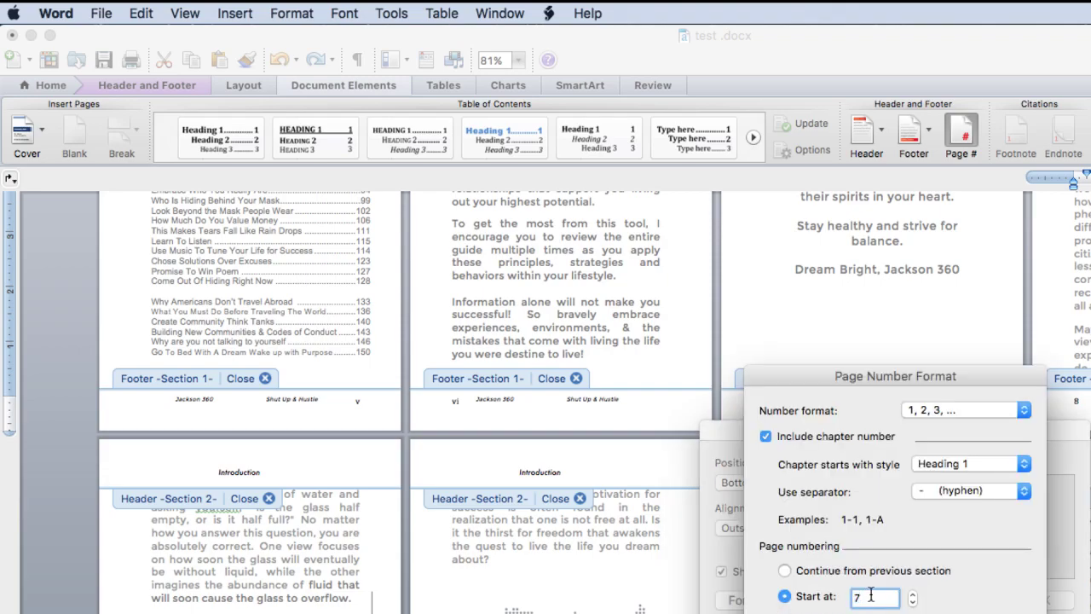
{"action": "key", "text": "BackSpace"}
{"action": "type", "text": "5"}
{"action": "left_click", "coordinate": [998, 613]}
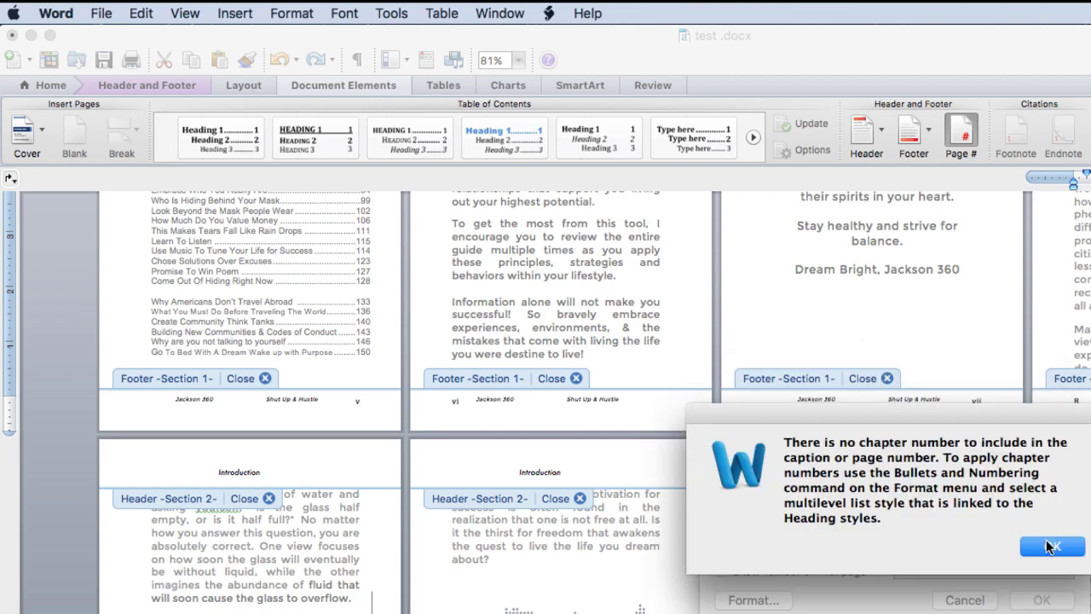
{"action": "left_click", "coordinate": [1052, 546]}
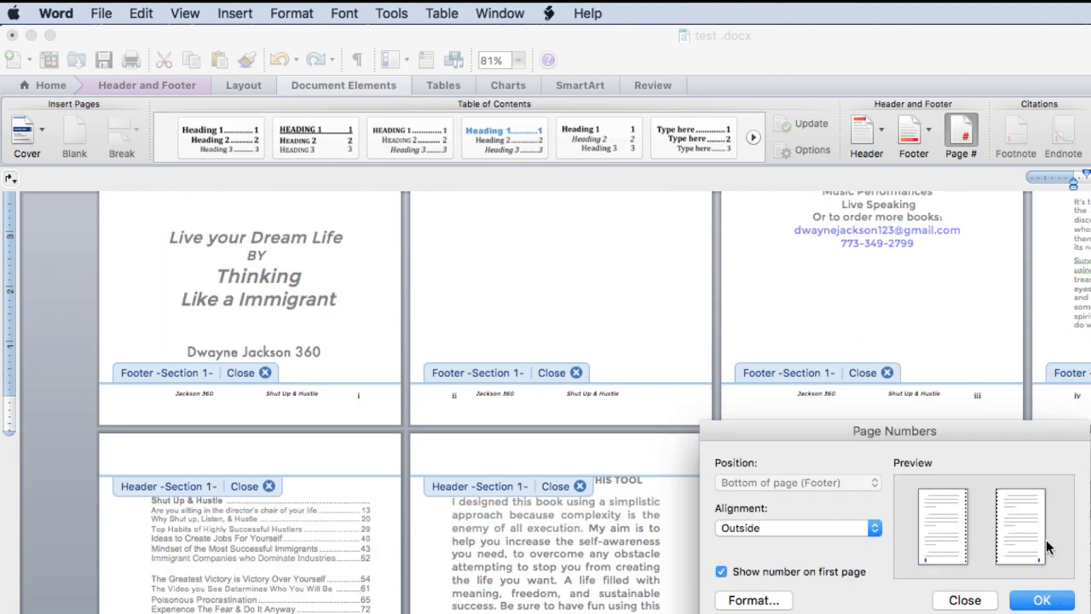
{"action": "left_click", "coordinate": [973, 602]}
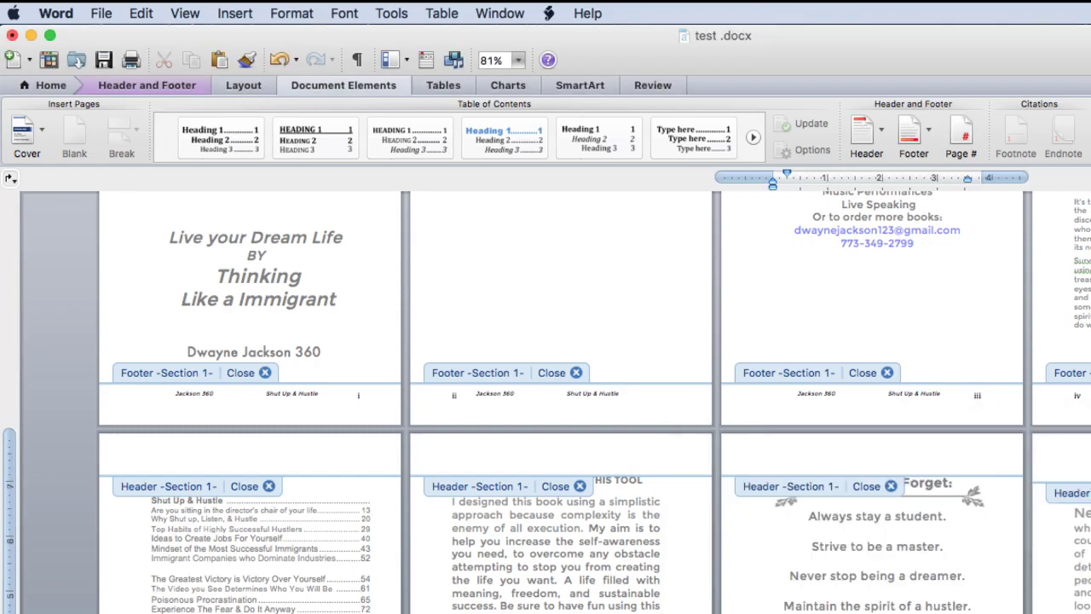
{"action": "left_click", "coordinate": [166, 393]}
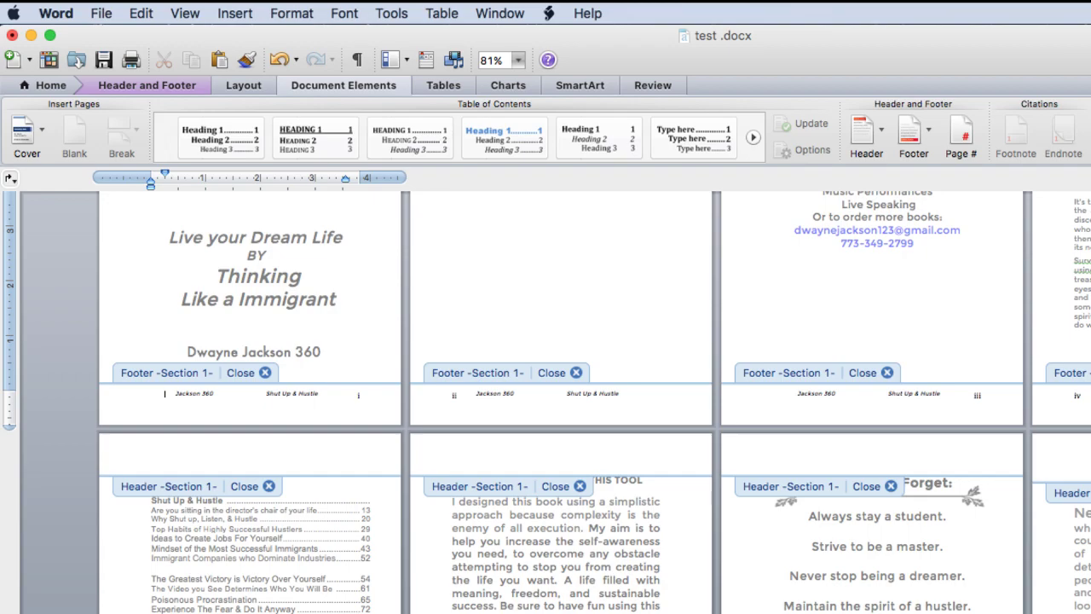
{"action": "double_click", "coordinate": [1082, 558]}
{"action": "left_click", "coordinate": [1082, 580]}
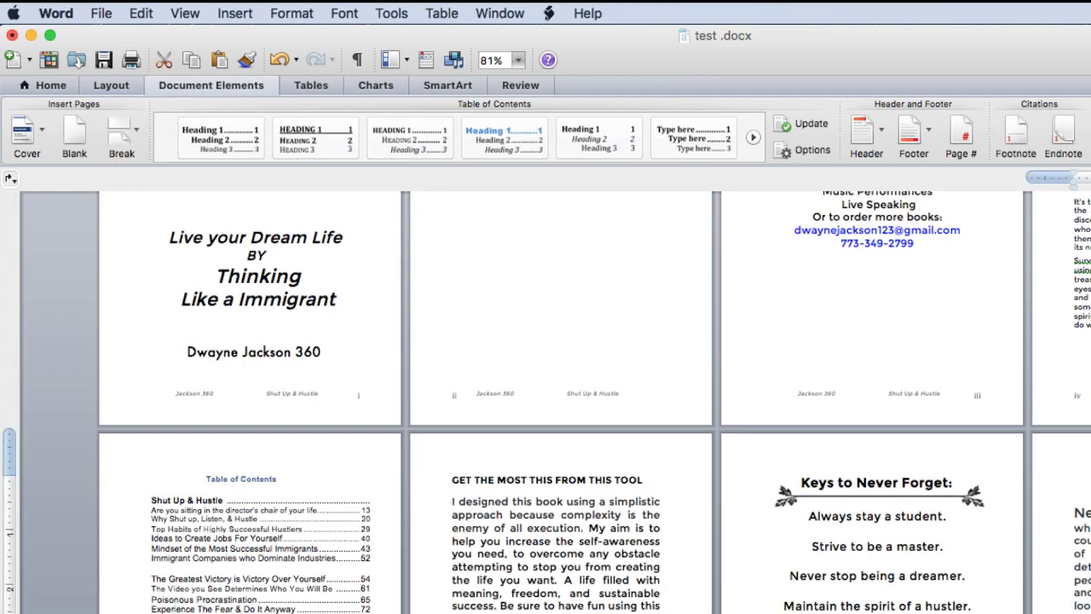
Shift the document window to bring the full first Introduction page into view and examine its footer page number.
{"action": "scroll", "coordinate": [545, 400], "scroll_direction": "down", "scroll_amount": 5}
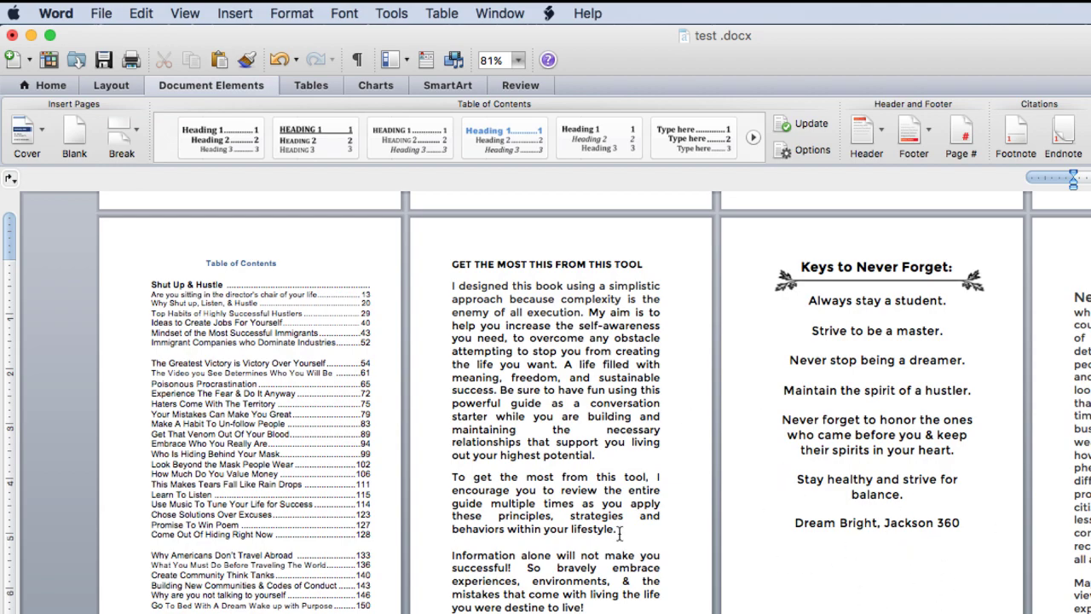
{"action": "double_click", "coordinate": [1089, 612]}
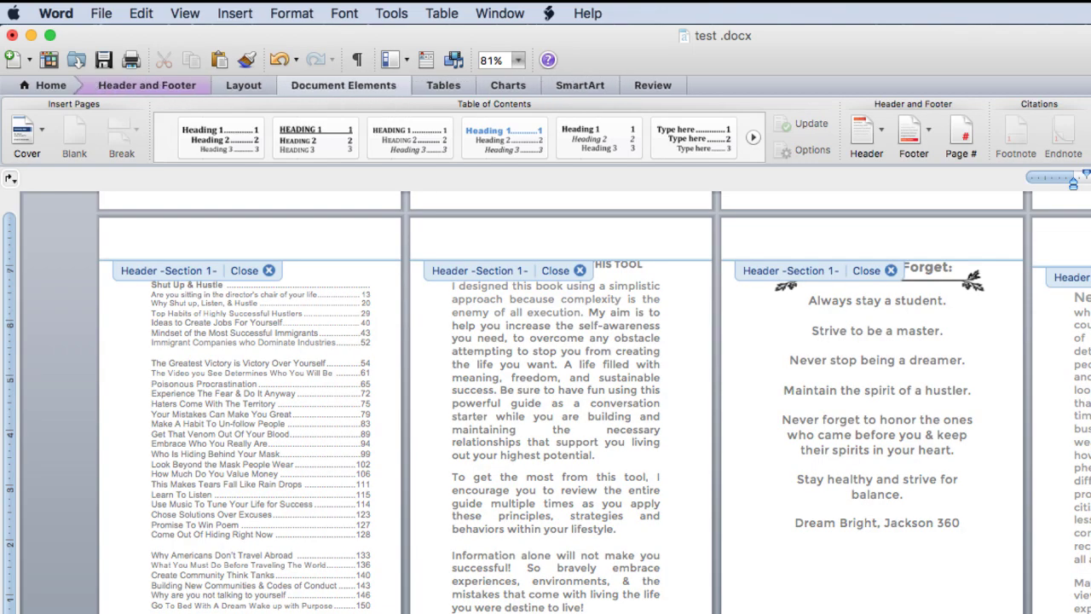
{"action": "double_click", "coordinate": [926, 402]}
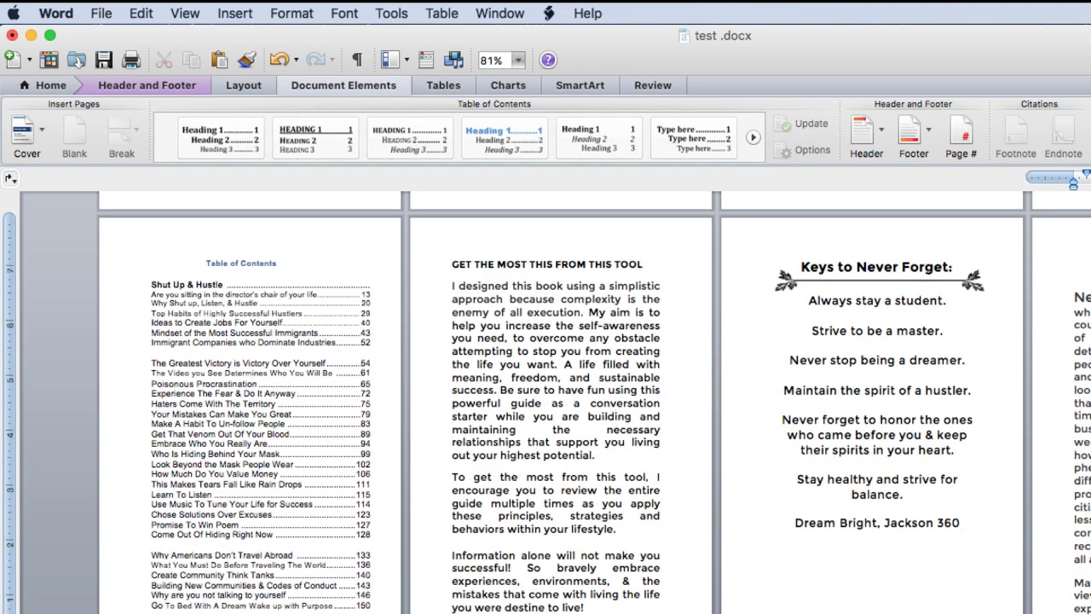
{"action": "left_click_drag", "start_coordinate": [925, 402], "coordinate": [913, 103]}
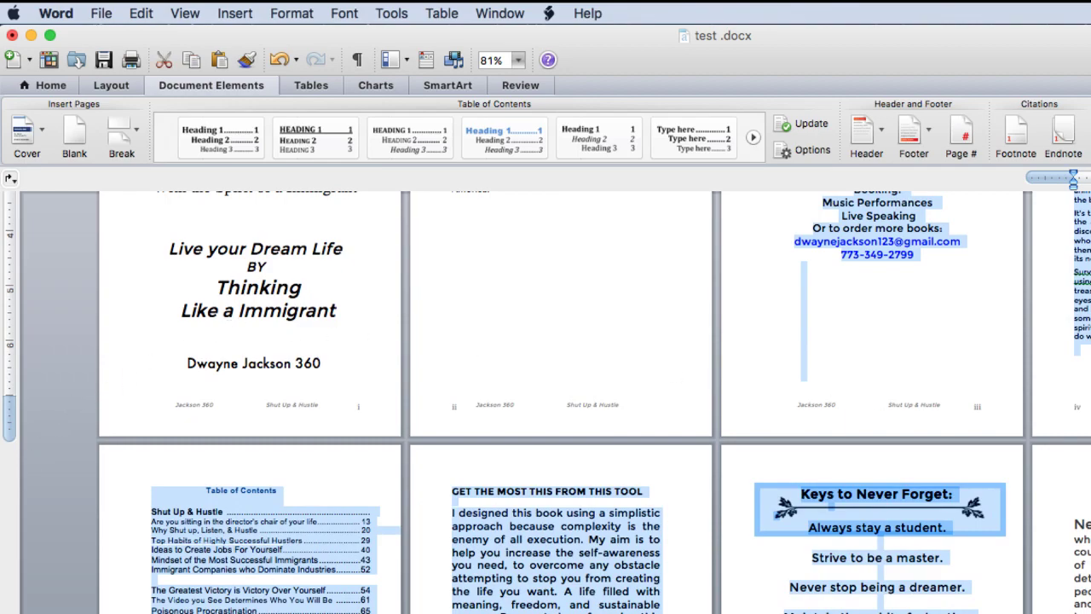
{"action": "left_click_drag", "start_coordinate": [1089, 36], "coordinate": [781, 5]}
{"action": "left_click", "coordinate": [825, 366]}
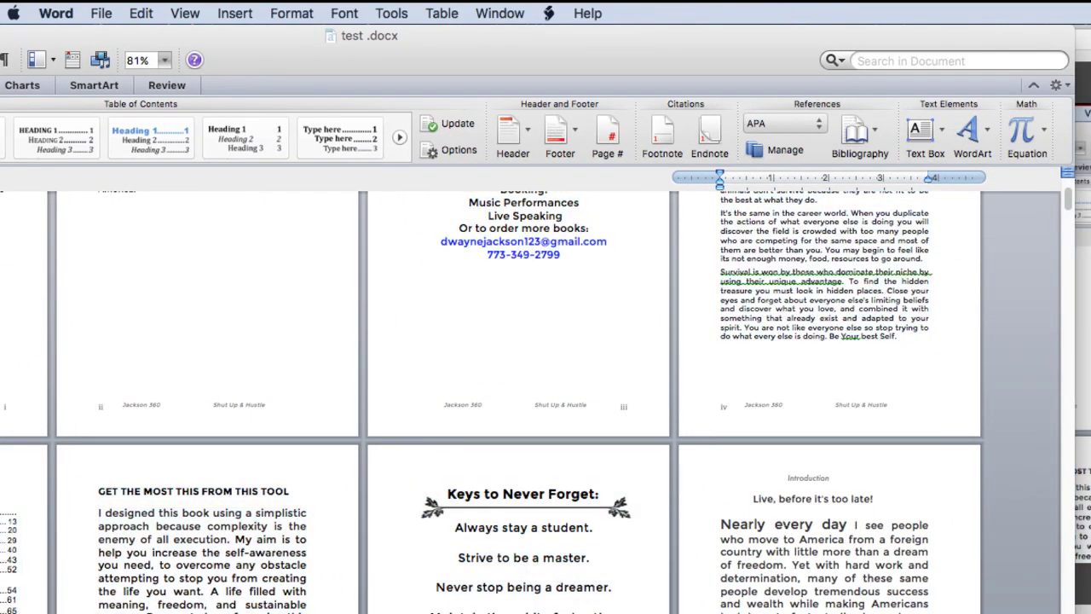
{"action": "scroll", "coordinate": [545, 401], "scroll_direction": "down", "scroll_amount": 5}
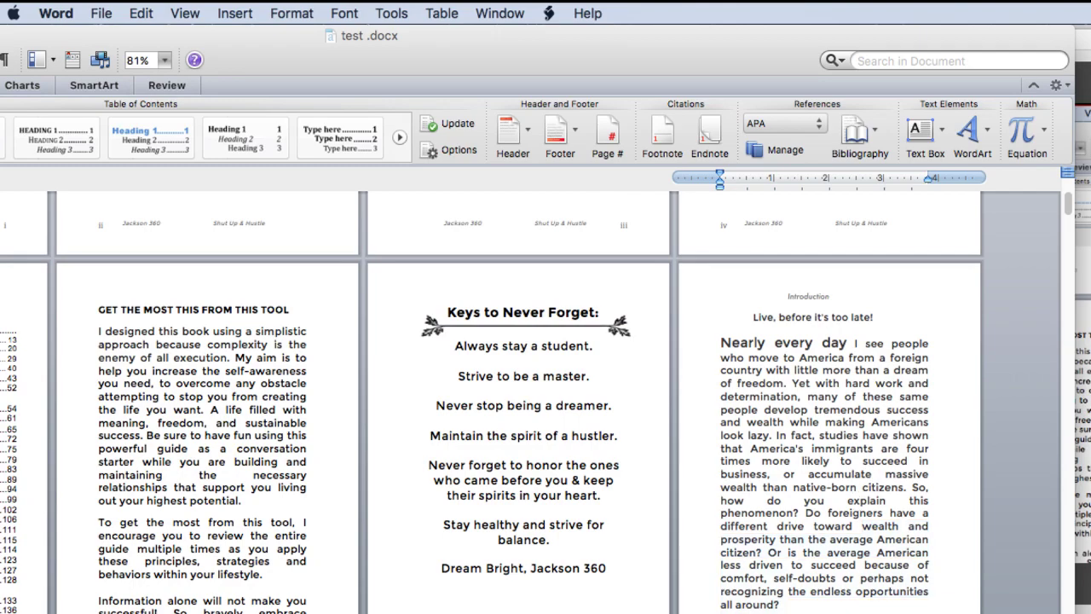
{"action": "scroll", "coordinate": [546, 400], "scroll_direction": "down", "scroll_amount": 3}
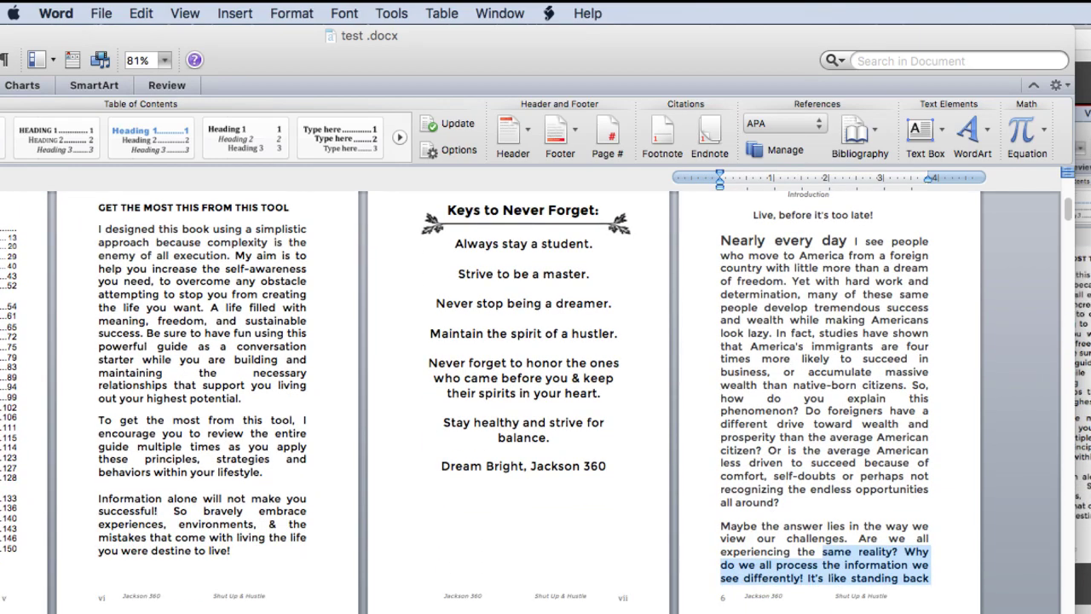
Set the section 2 Introduction footer's page numbering to start at 7 and close the page number settings.
{"action": "double_click", "coordinate": [811, 606]}
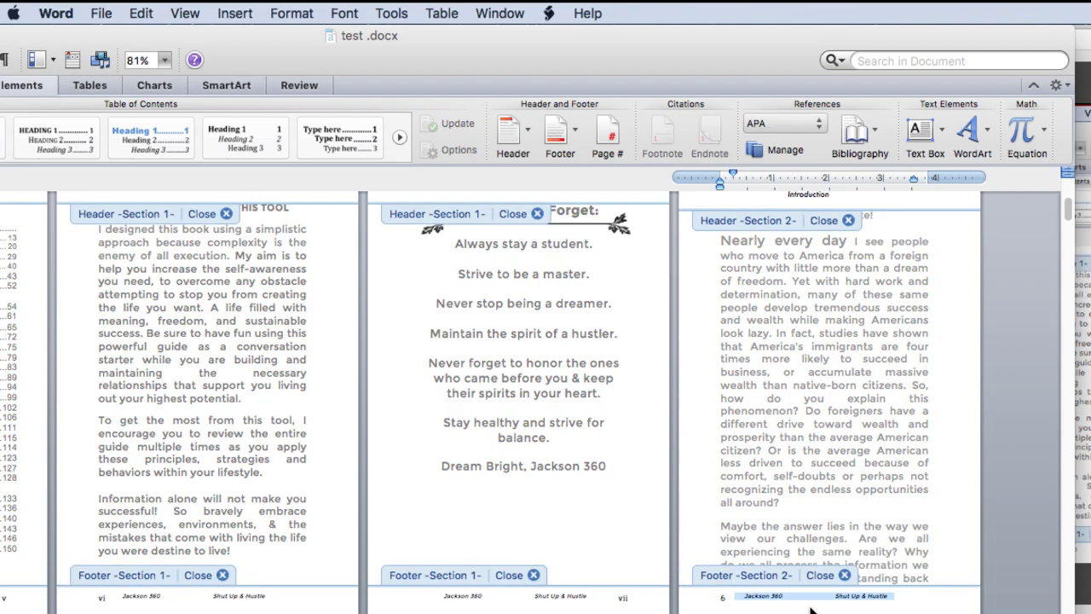
{"action": "left_click", "coordinate": [604, 135]}
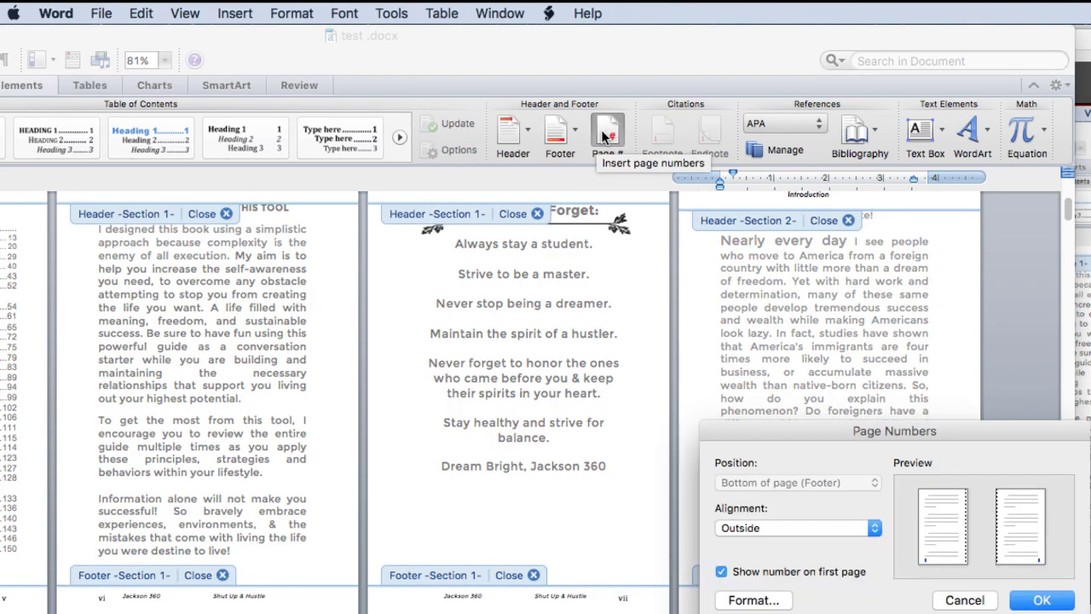
{"action": "left_click", "coordinate": [777, 601]}
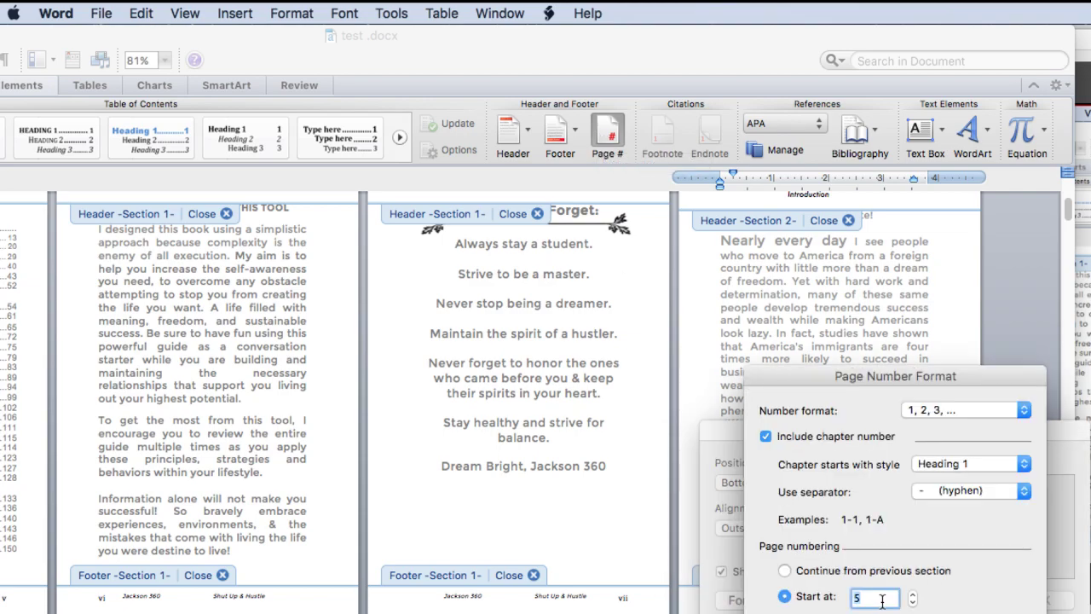
{"action": "type", "text": "7"}
{"action": "key", "text": "Return"}
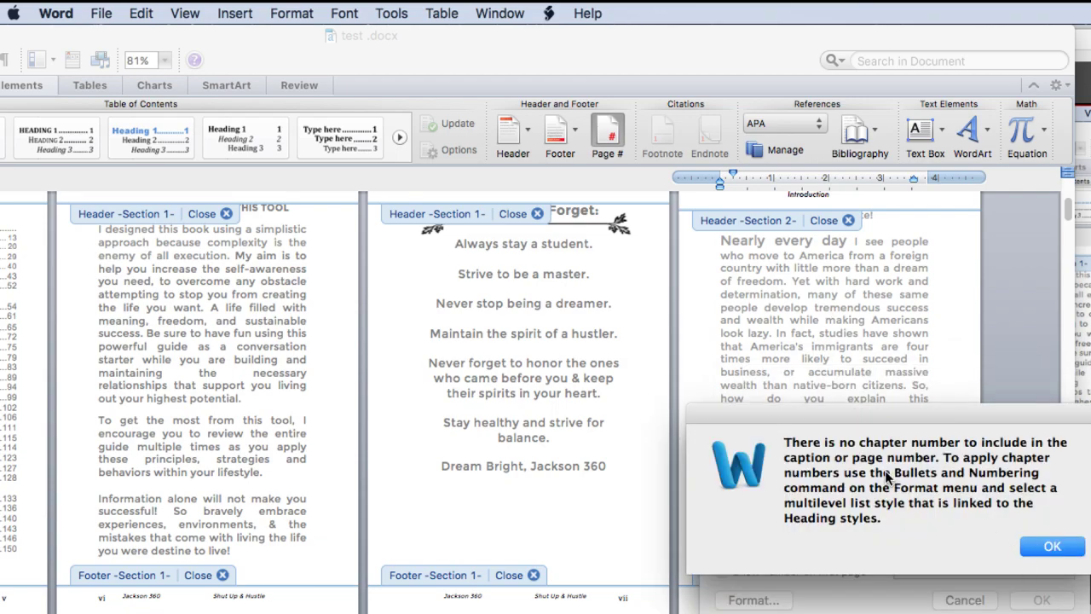
{"action": "left_click", "coordinate": [1061, 545]}
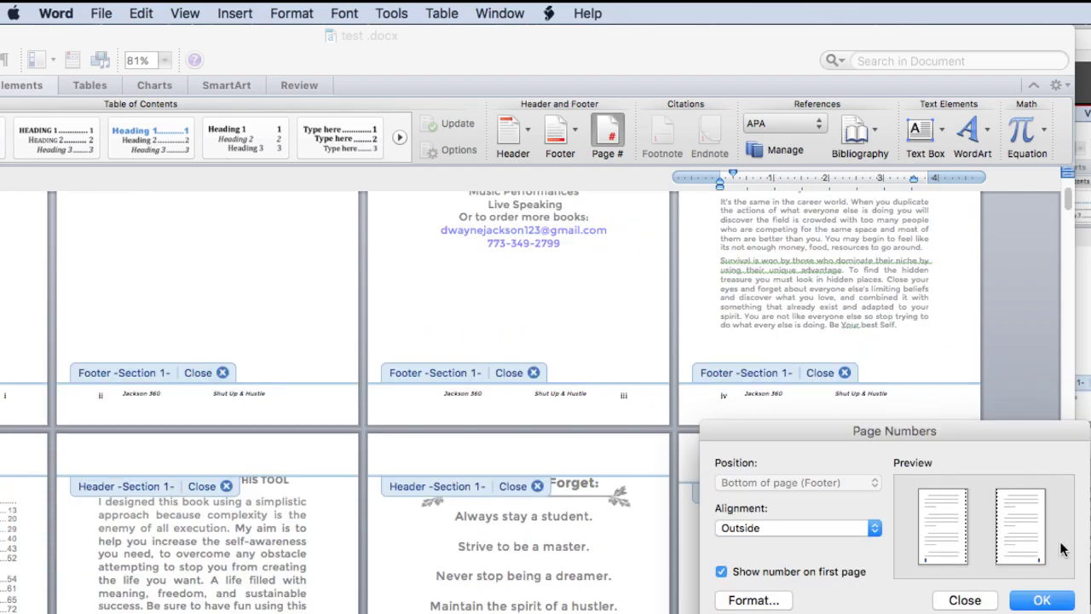
{"action": "left_click", "coordinate": [964, 600]}
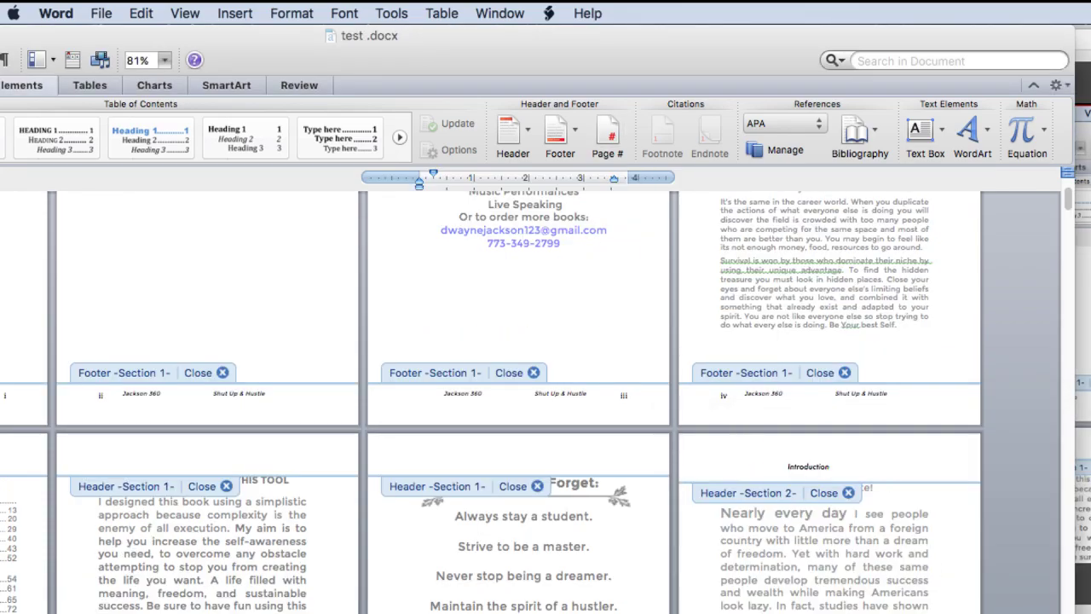
Leave footer editing and examine the pages from the front matter through the Introduction and the Director's Chair chapter.
{"action": "left_click", "coordinate": [848, 493]}
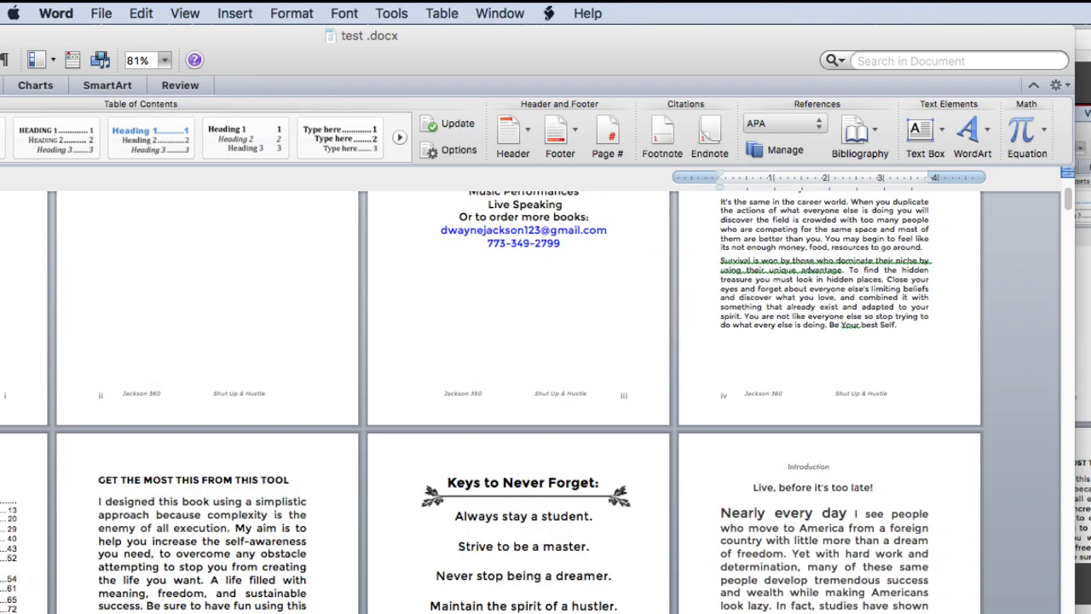
{"action": "key", "text": "super+a"}
{"action": "scroll", "coordinate": [825, 559], "scroll_direction": "down", "scroll_amount": 12}
{"action": "left_click", "coordinate": [822, 516]}
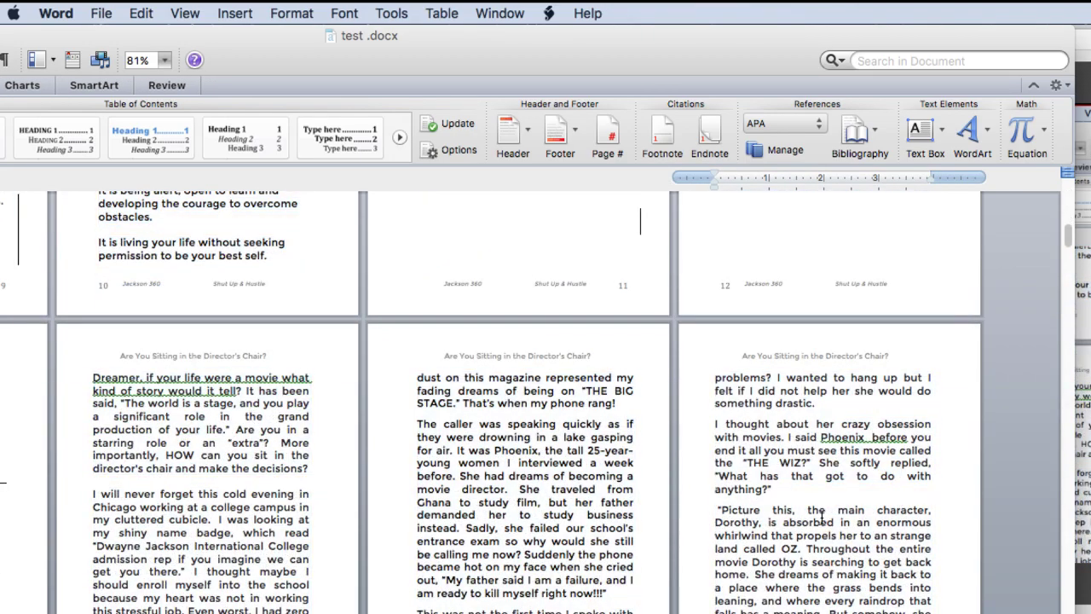
{"action": "left_click_drag", "start_coordinate": [821, 519], "coordinate": [852, 202]}
{"action": "scroll", "coordinate": [878, 176], "scroll_direction": "up", "scroll_amount": 15}
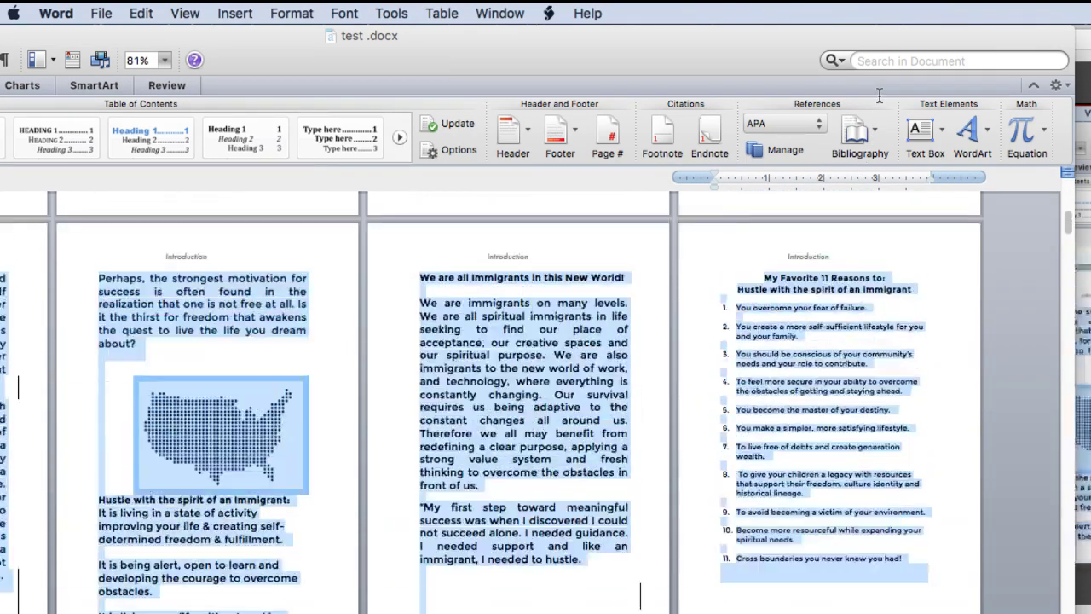
{"action": "scroll", "coordinate": [878, 176], "scroll_direction": "up", "scroll_amount": 3}
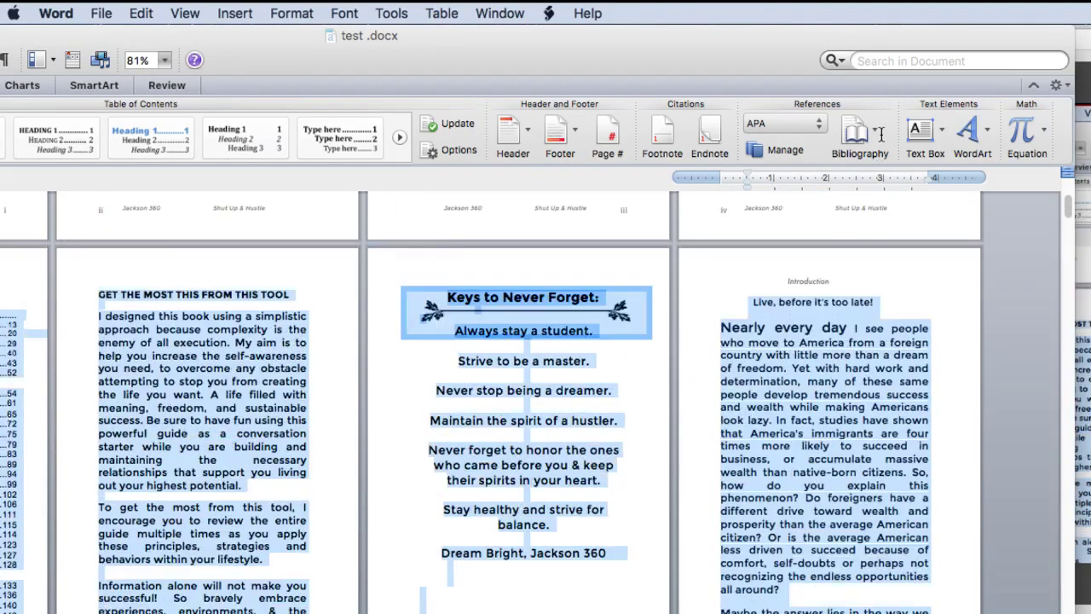
{"action": "left_click", "coordinate": [808, 584]}
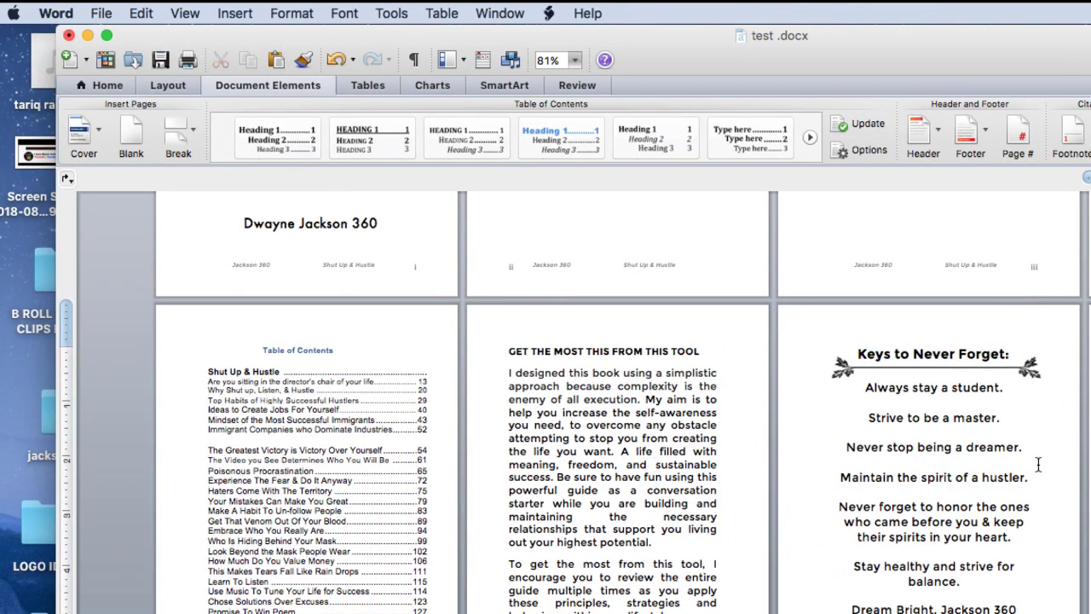
Examine how the footer page numbering runs from the table of contents and front matter into the Introduction.
{"action": "left_click_drag", "start_coordinate": [1089, 36], "coordinate": [932, 17]}
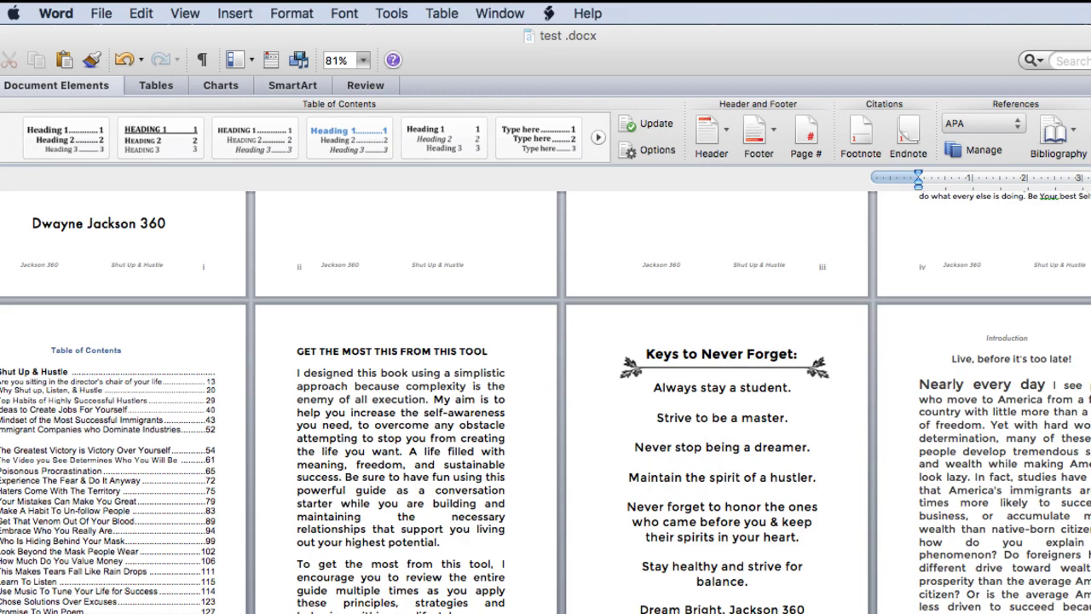
{"action": "left_click_drag", "start_coordinate": [1018, 477], "coordinate": [1084, 514]}
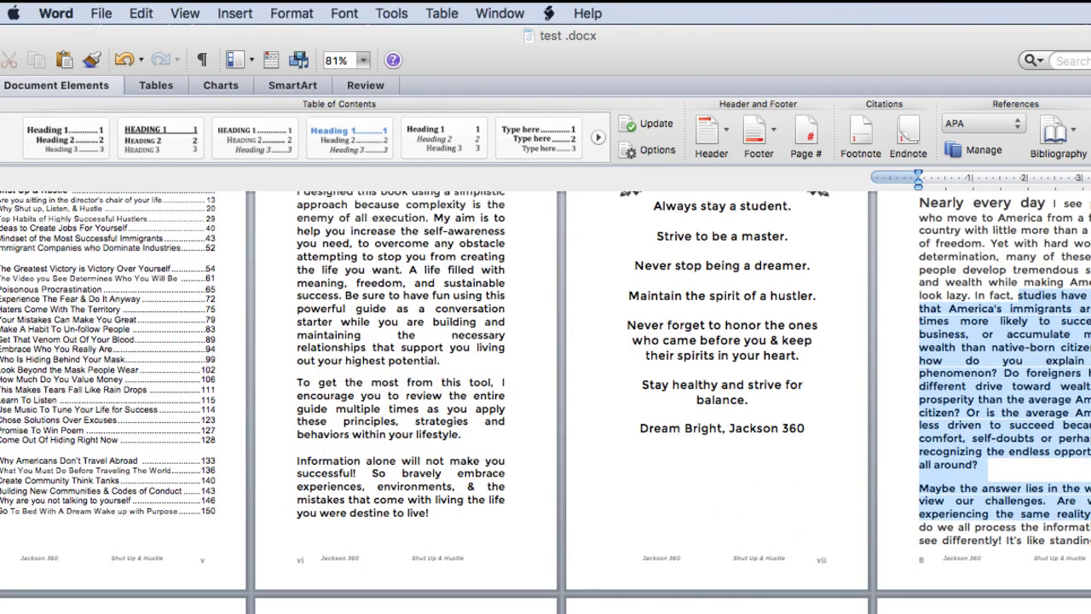
{"action": "left_click", "coordinate": [1076, 505]}
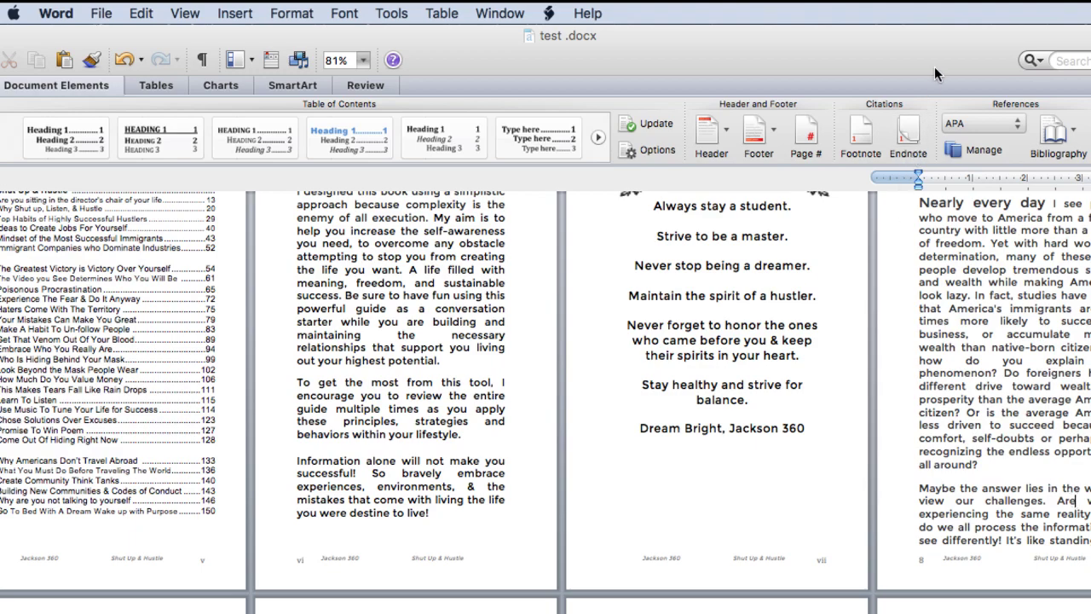
{"action": "left_click_drag", "start_coordinate": [931, 57], "coordinate": [1024, 20]}
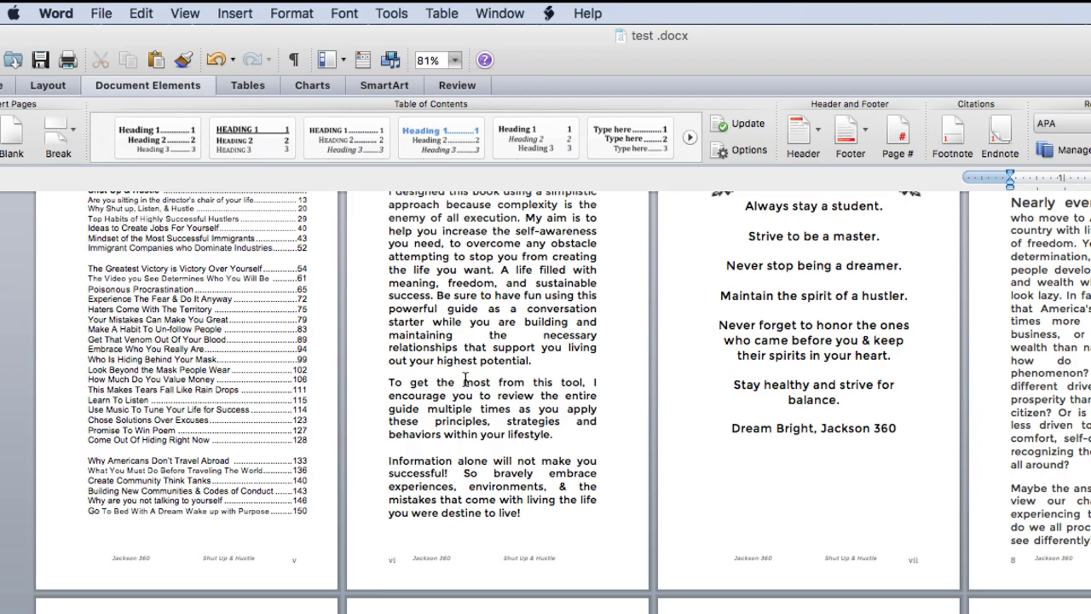
{"action": "left_click_drag", "start_coordinate": [465, 380], "coordinate": [308, 581]}
{"action": "left_click_drag", "start_coordinate": [852, 610], "coordinate": [790, 608]}
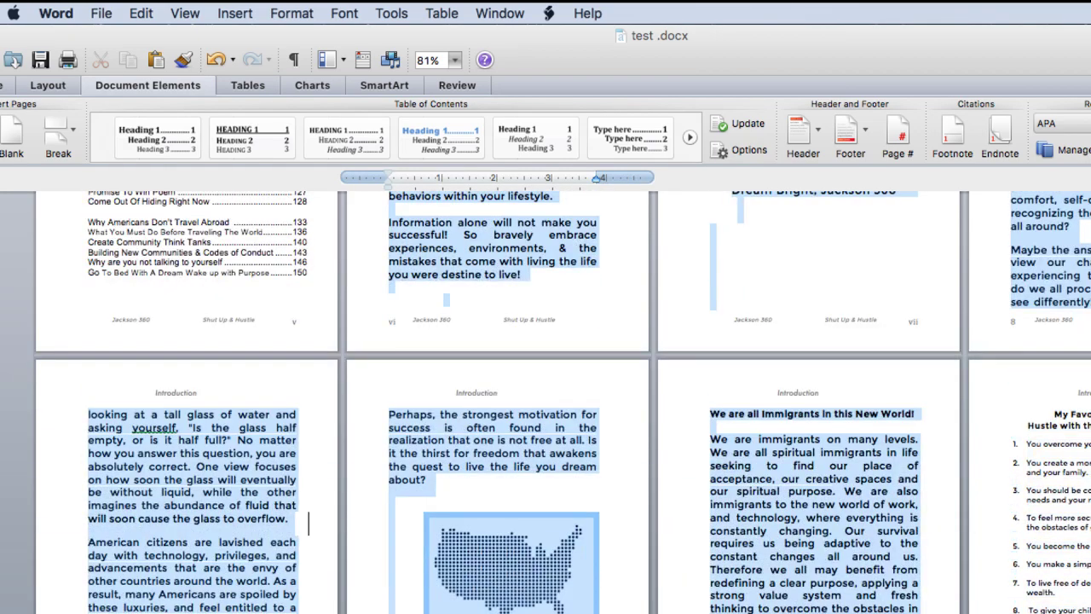
{"action": "left_click", "coordinate": [813, 575]}
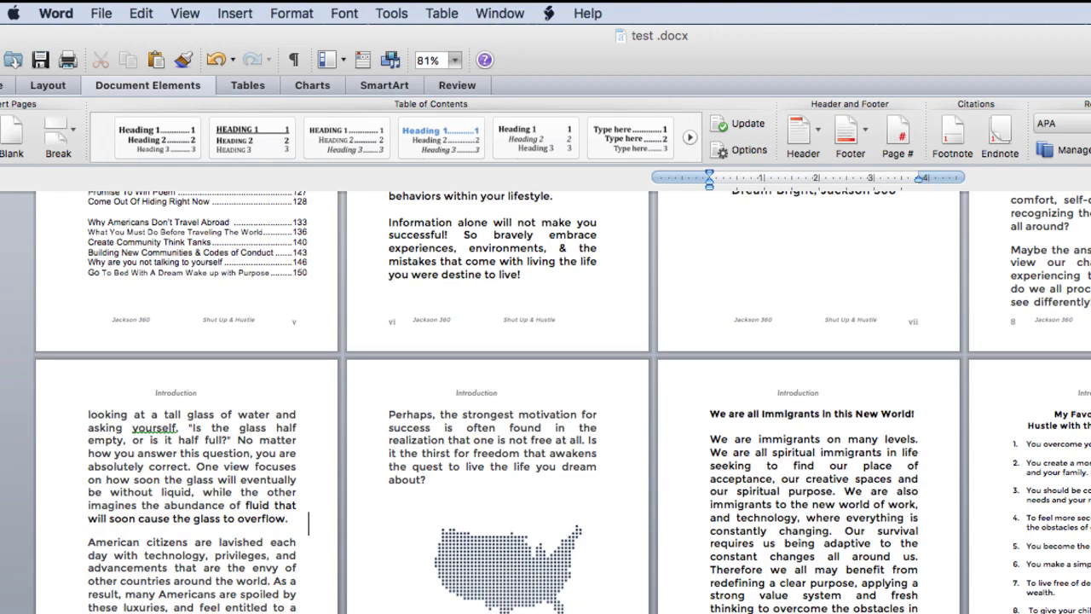
Inspect the section 1 footer on the Keys to Never Forget page and the section 46 Promo page footer, leaving footer editing each time.
{"action": "double_click", "coordinate": [809, 321]}
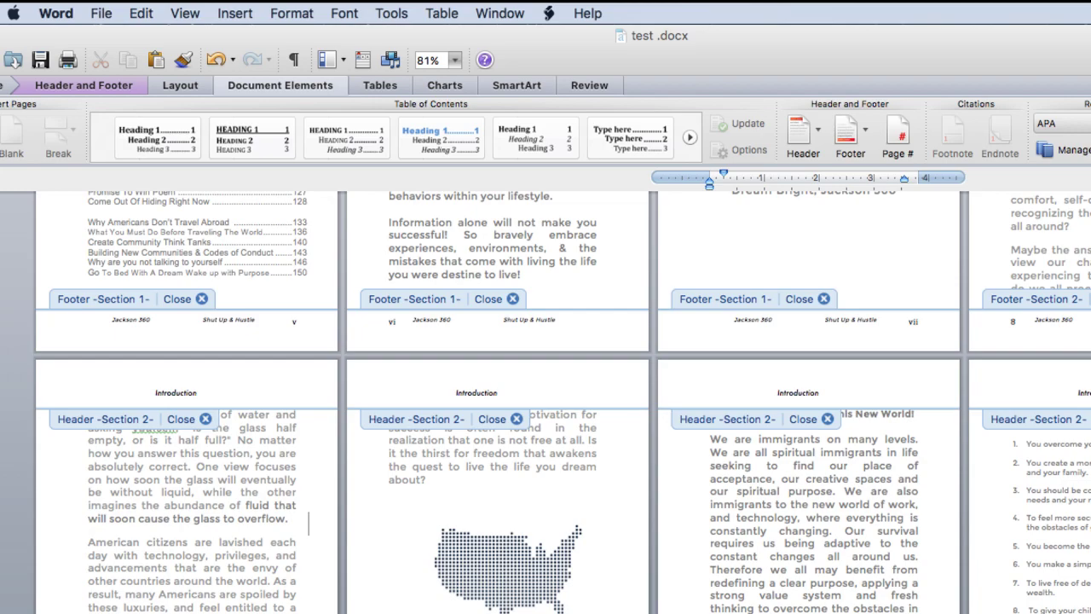
{"action": "double_click", "coordinate": [309, 522]}
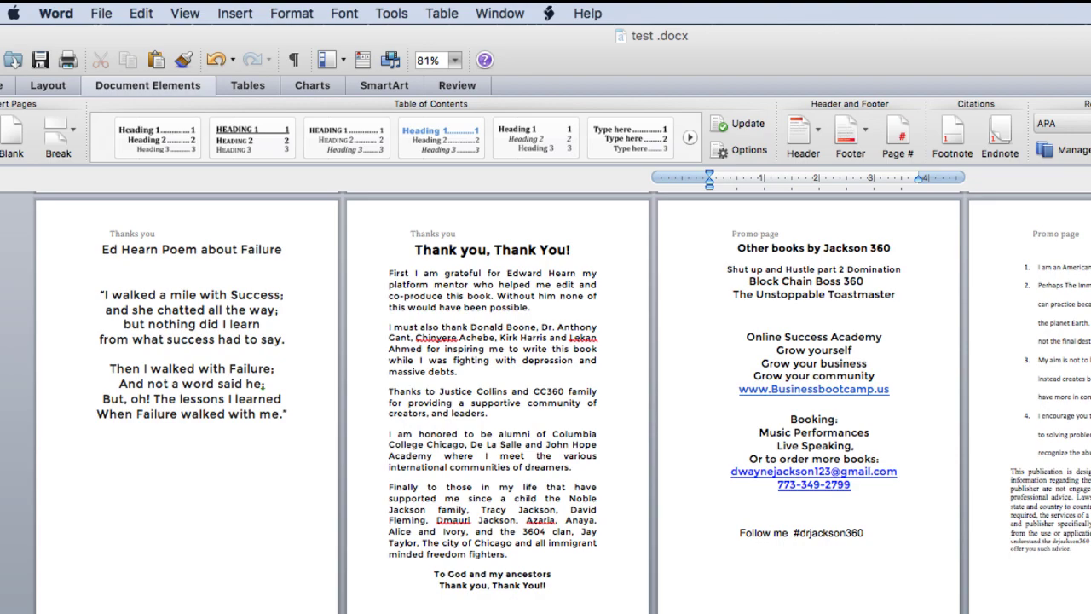
{"action": "left_click_drag", "start_coordinate": [819, 608], "coordinate": [793, 613]}
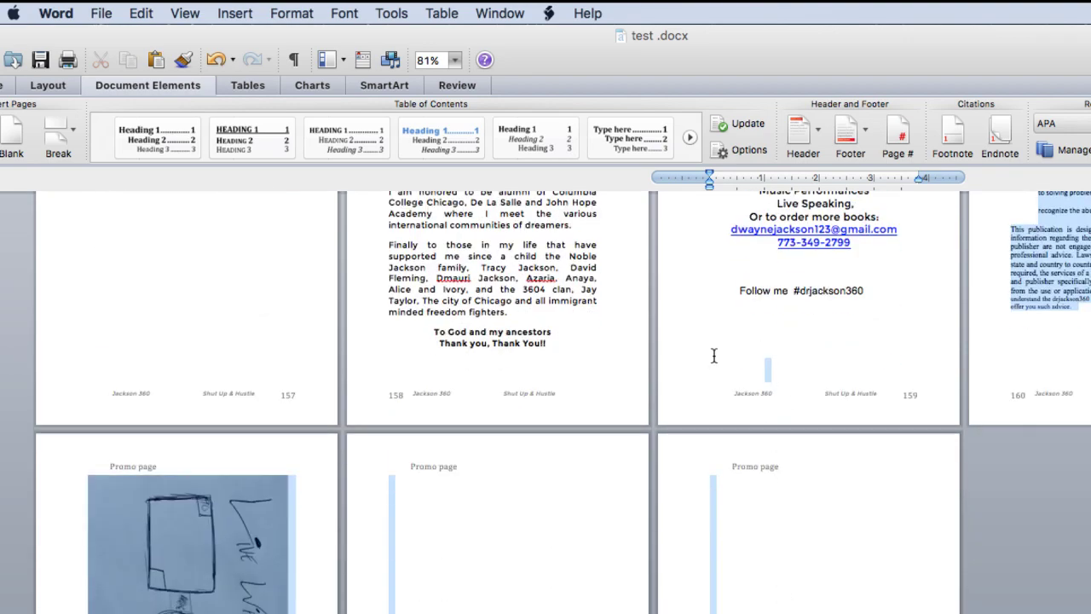
{"action": "left_click", "coordinate": [819, 330]}
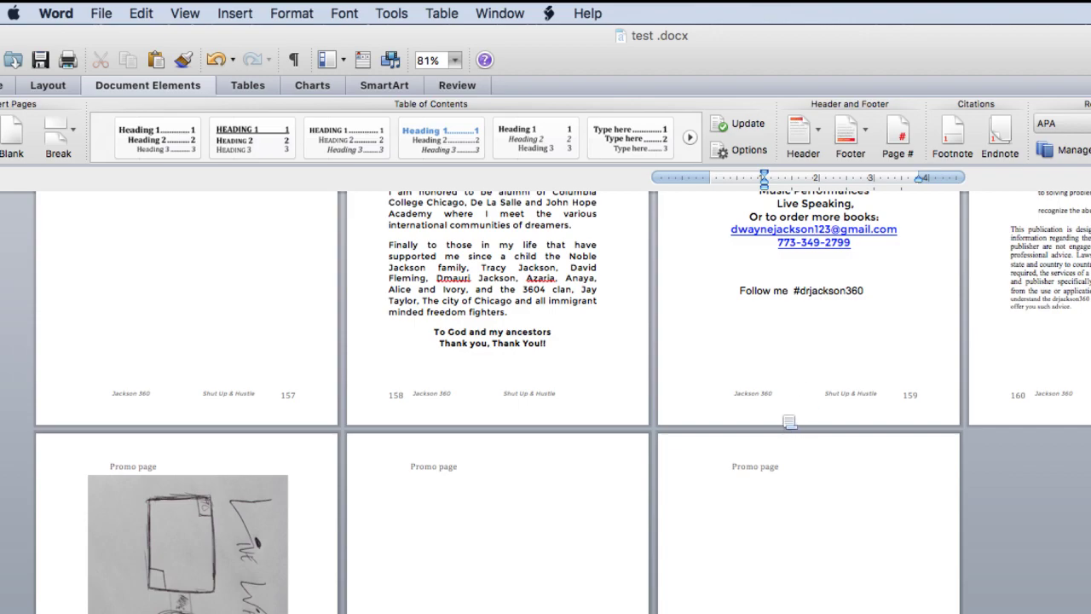
{"action": "double_click", "coordinate": [780, 401]}
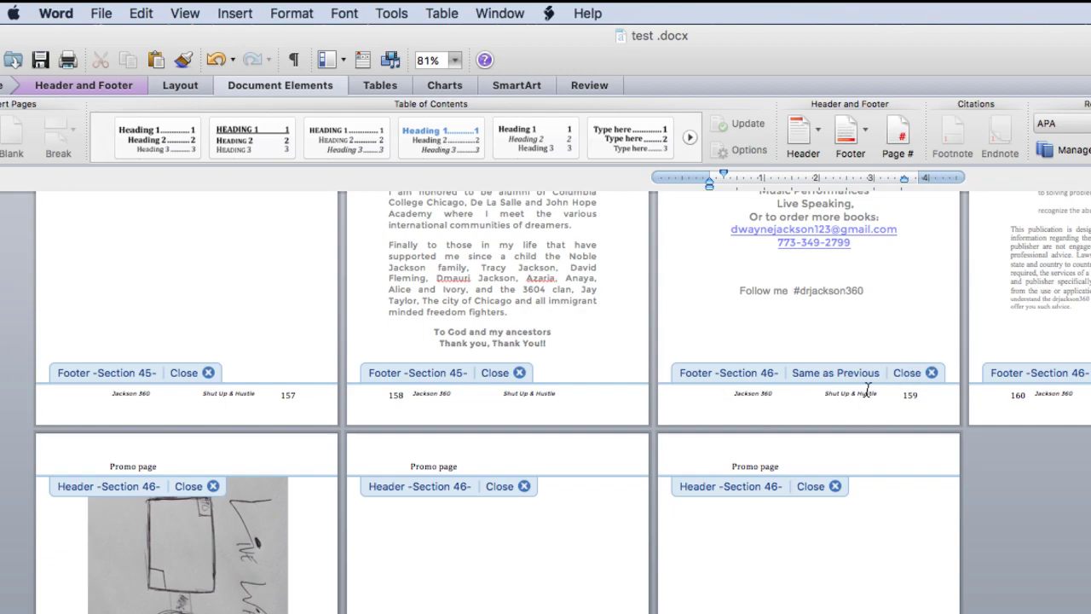
{"action": "left_click", "coordinate": [933, 372]}
Examine the book's closing pages, from Final thoughts through the drawings and family photos, including their headers and footer page numbers.
{"action": "left_click_drag", "start_coordinate": [921, 317], "coordinate": [935, 6]}
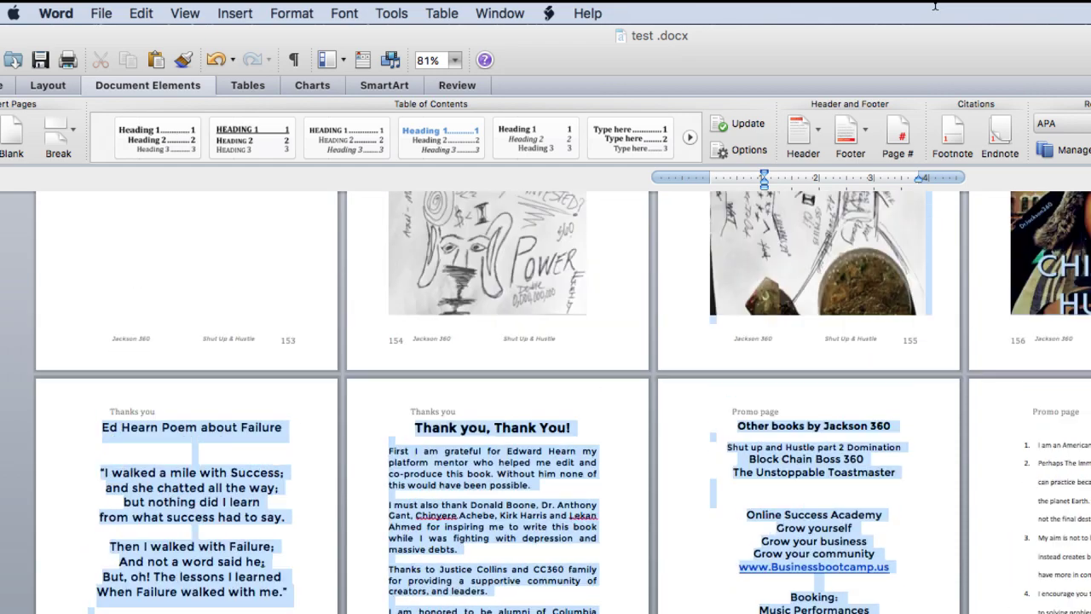
{"action": "left_click", "coordinate": [1010, 273]}
{"action": "left_click_drag", "start_coordinate": [1087, 465], "coordinate": [1087, 181]}
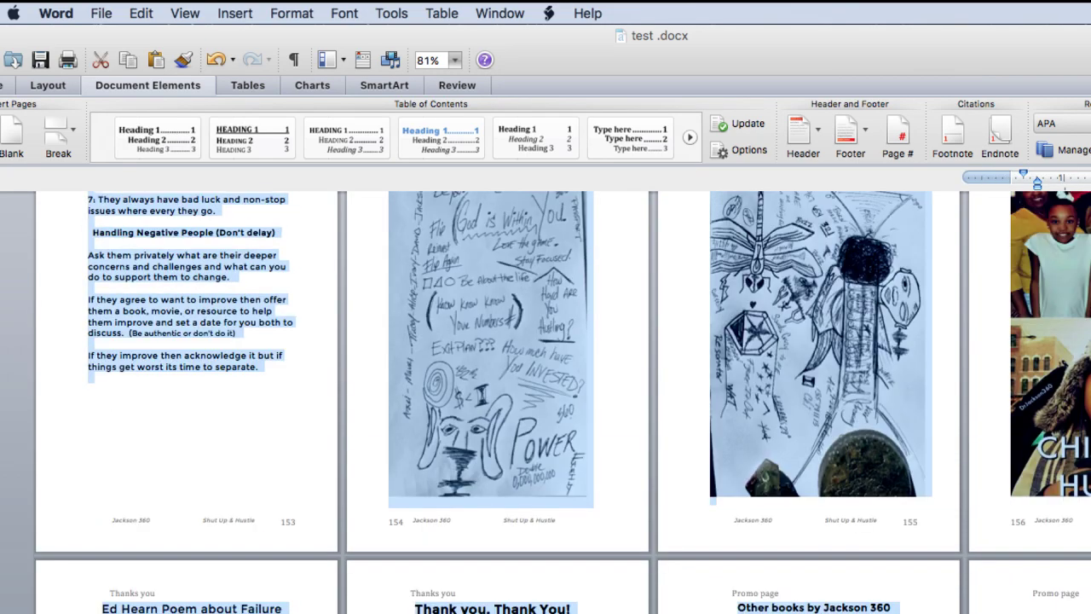
{"action": "key", "text": "BackSpace"}
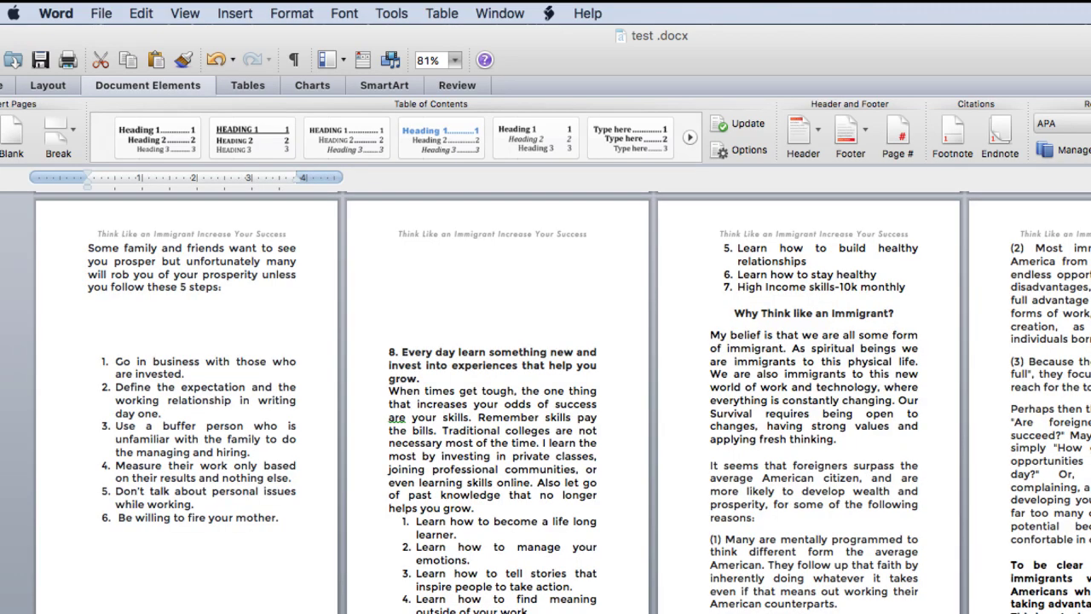
{"action": "scroll", "coordinate": [546, 400], "scroll_direction": "up", "scroll_amount": 10}
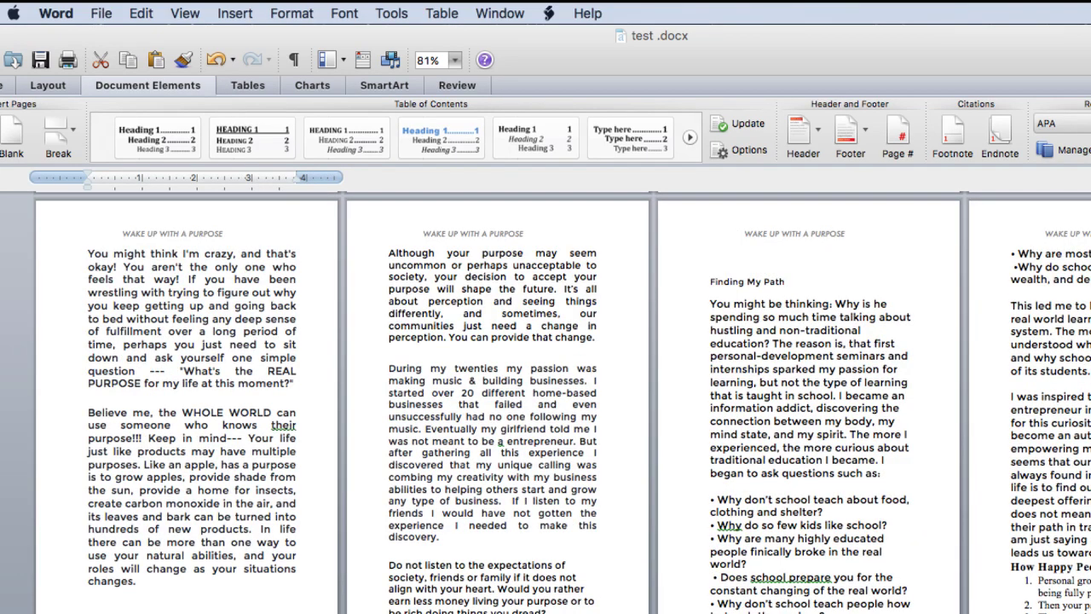
{"action": "scroll", "coordinate": [546, 400], "scroll_direction": "down", "scroll_amount": 10}
{"action": "scroll", "coordinate": [545, 400], "scroll_direction": "down", "scroll_amount": 5}
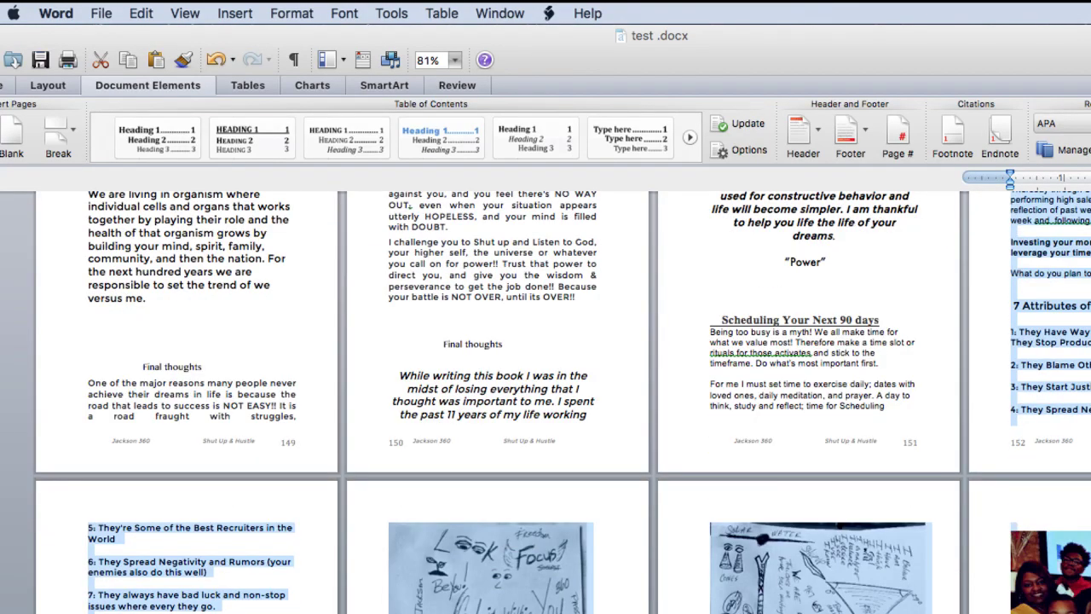
{"action": "scroll", "coordinate": [563, 401], "scroll_direction": "down", "scroll_amount": 5}
{"action": "left_click_drag", "start_coordinate": [1088, 62], "coordinate": [925, 47]}
{"action": "left_click", "coordinate": [813, 419]}
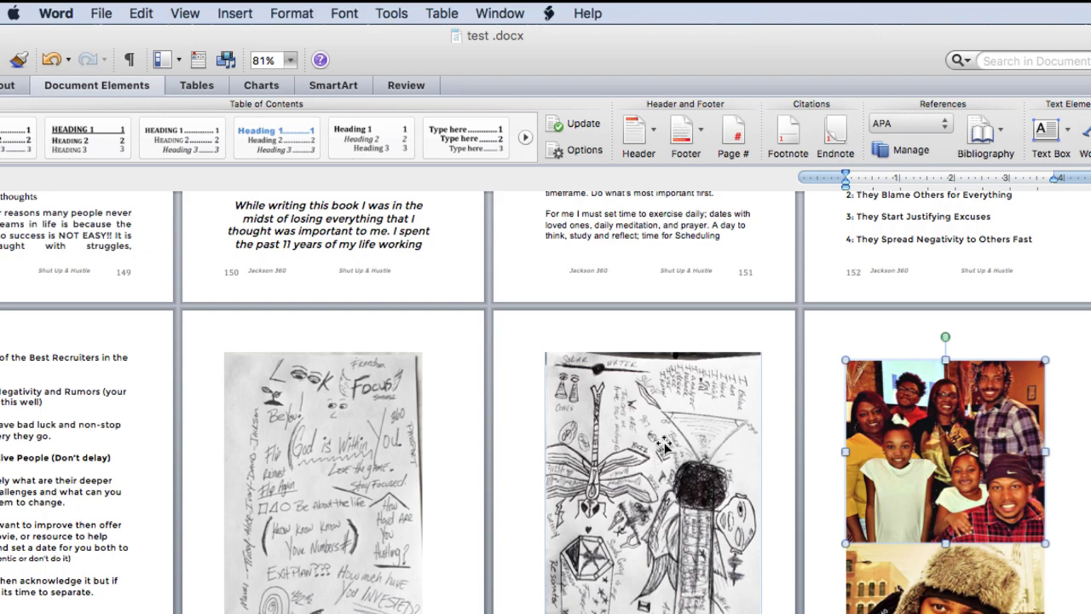
Examine the headers and footers of the Wake Up With a Purpose chapter and the chapter before it.
{"action": "left_click_drag", "start_coordinate": [950, 215], "coordinate": [920, 6]}
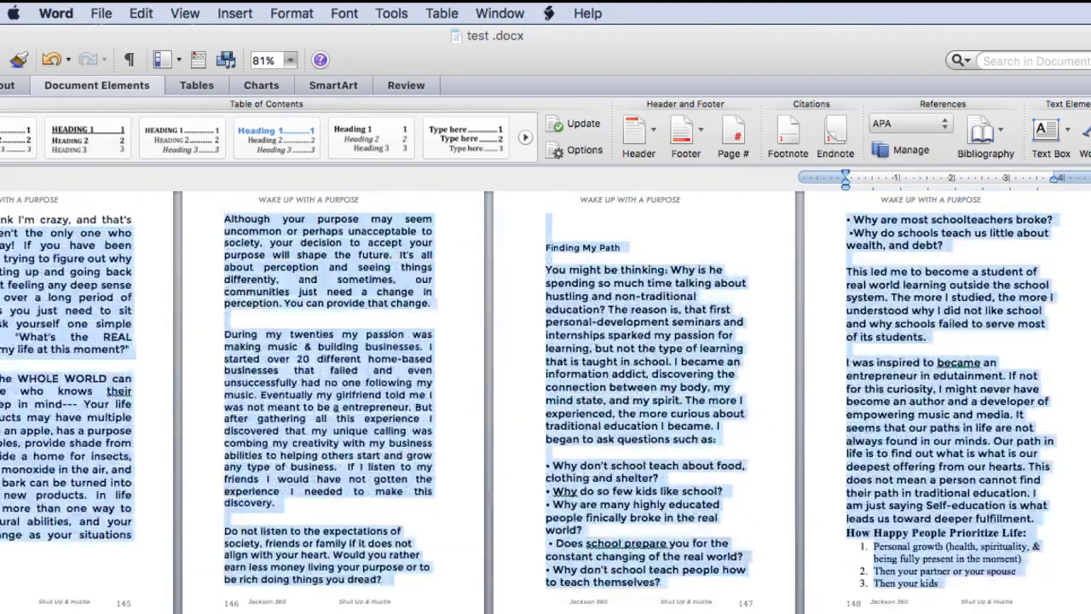
{"action": "left_click", "coordinate": [602, 466]}
{"action": "left_click_drag", "start_coordinate": [603, 466], "coordinate": [891, 112]}
{"action": "left_click_drag", "start_coordinate": [820, 44], "coordinate": [1090, 44]}
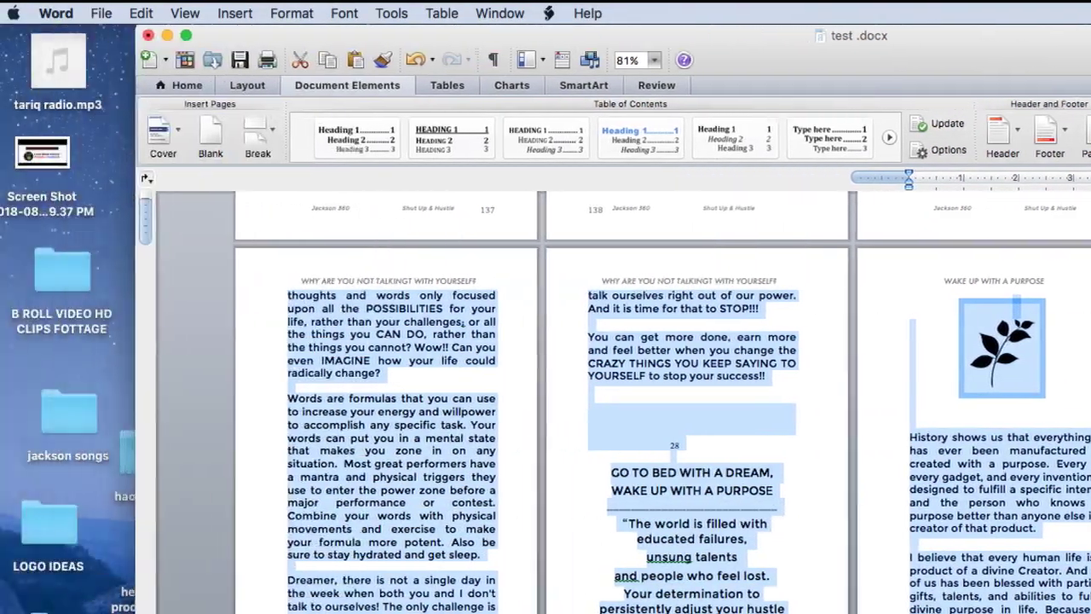
{"action": "left_click", "coordinate": [750, 522]}
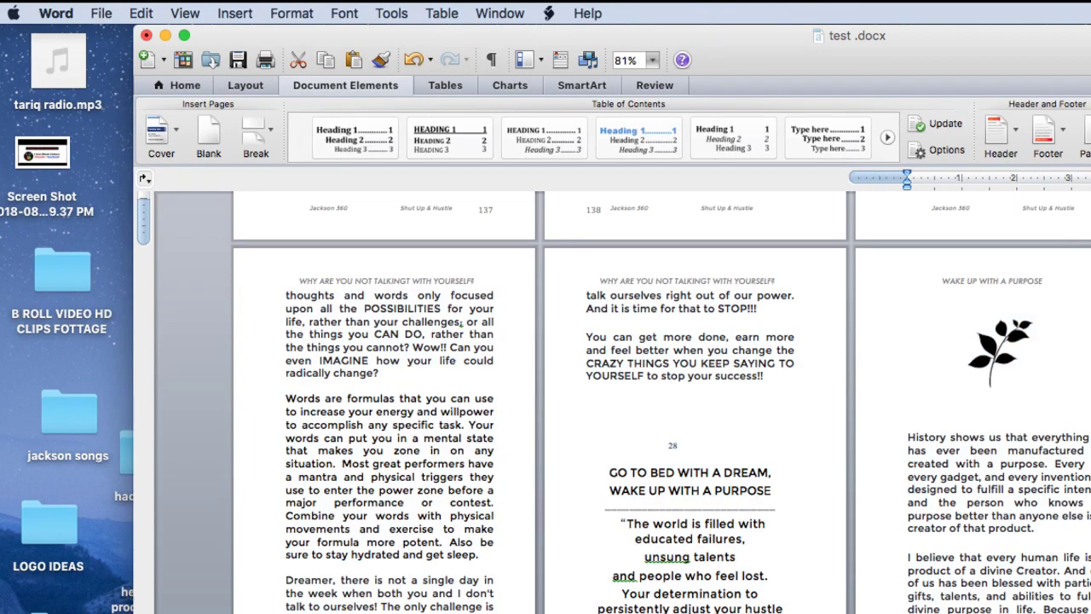
Return to the start of the document and examine the title page, table of contents, Keys to Never Forget and first Introduction page.
{"action": "key", "text": "super+Home"}
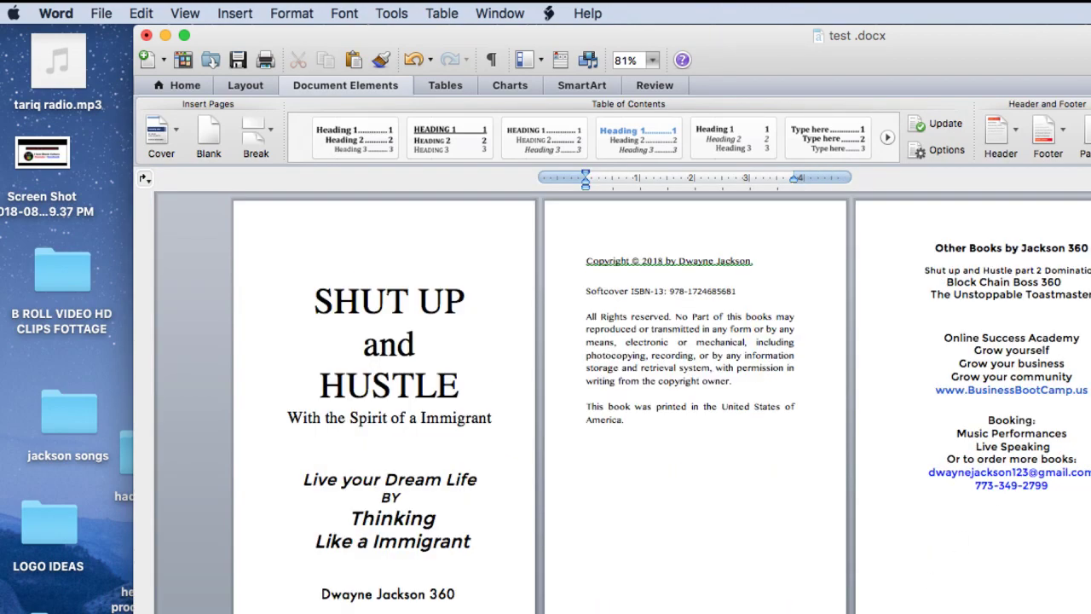
{"action": "left_click_drag", "start_coordinate": [963, 571], "coordinate": [963, 613]}
{"action": "scroll", "coordinate": [600, 534], "scroll_direction": "down", "scroll_amount": 5}
{"action": "left_click", "coordinate": [600, 534]}
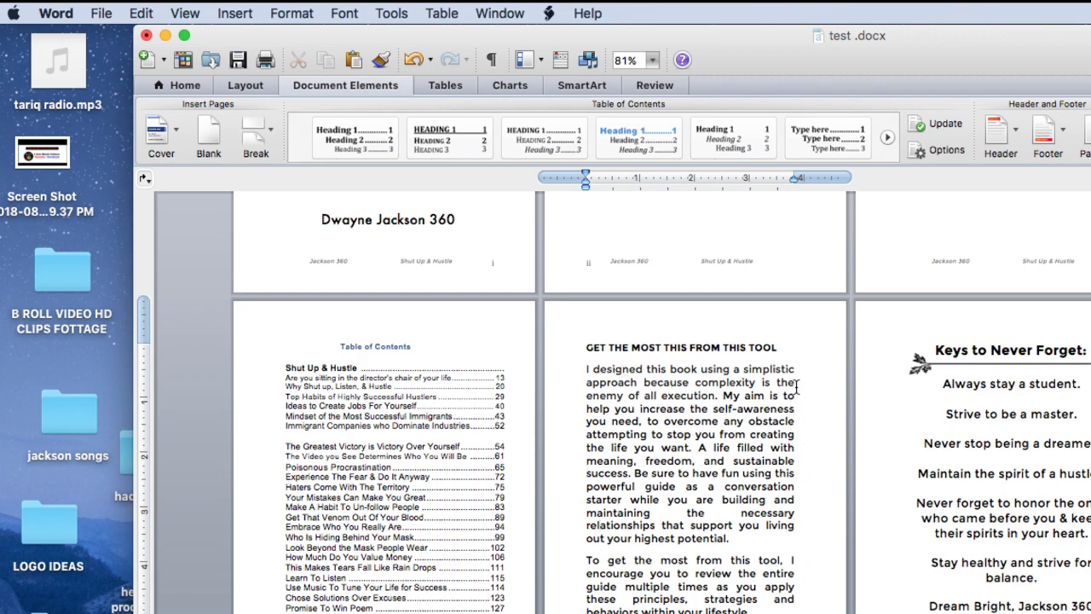
{"action": "left_click_drag", "start_coordinate": [965, 47], "coordinate": [776, 25]}
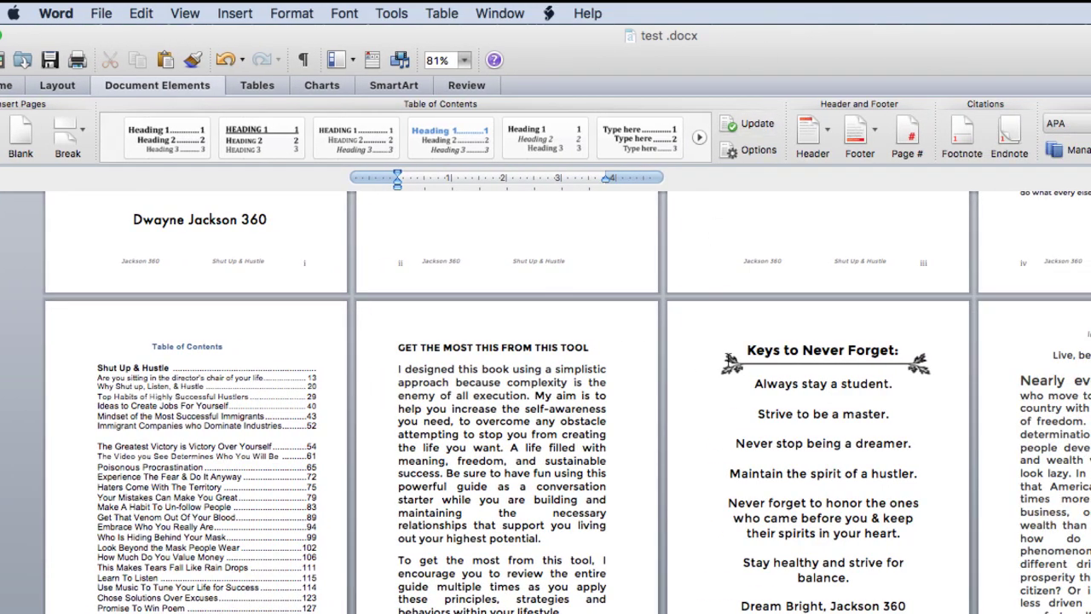
{"action": "left_click_drag", "start_coordinate": [723, 613], "coordinate": [993, 186]}
{"action": "left_click", "coordinate": [1053, 256]}
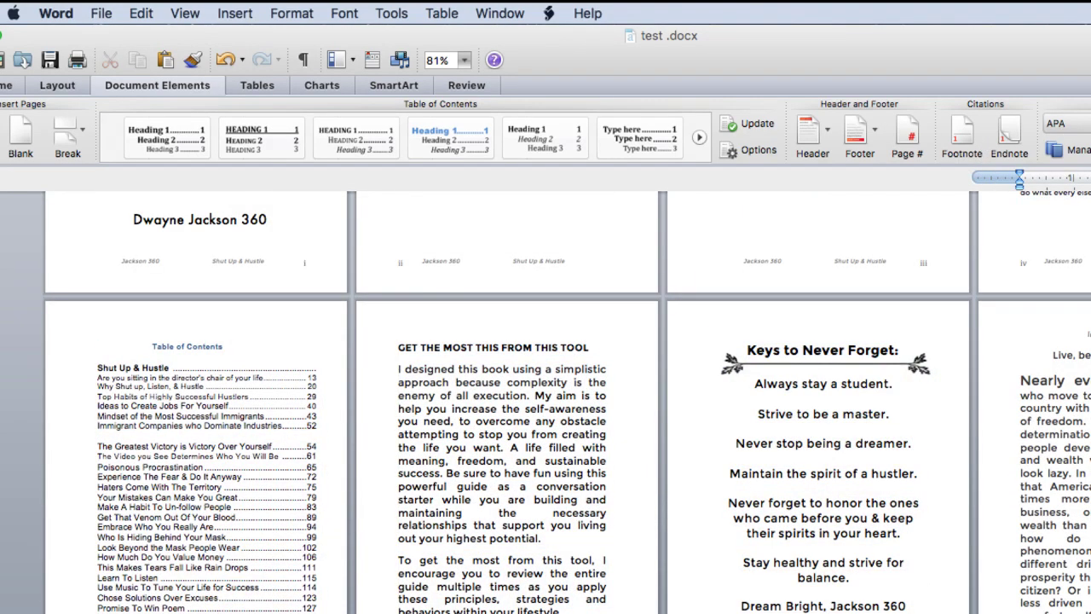
{"action": "left_click_drag", "start_coordinate": [1090, 36], "coordinate": [818, 8]}
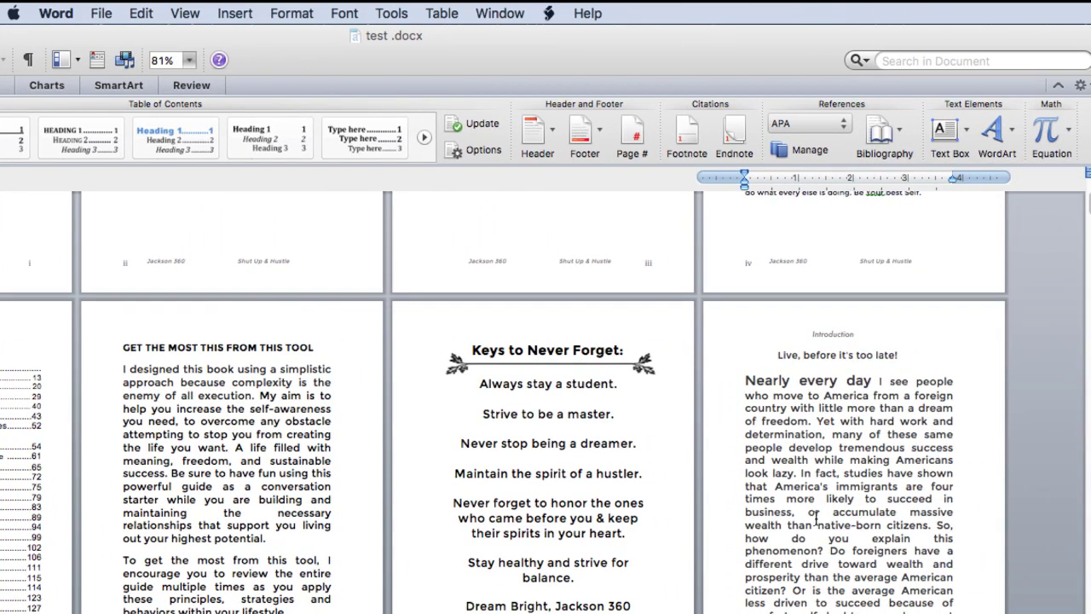
{"action": "left_click_drag", "start_coordinate": [746, 381], "coordinate": [953, 606]}
Left-align the "GET THE MOST THIS FROM THIS TOOL" heading and the body paragraphs beneath it.
{"action": "left_click_drag", "start_coordinate": [693, 65], "coordinate": [1032, 65]}
{"action": "left_click_drag", "start_coordinate": [861, 60], "coordinate": [793, 30]}
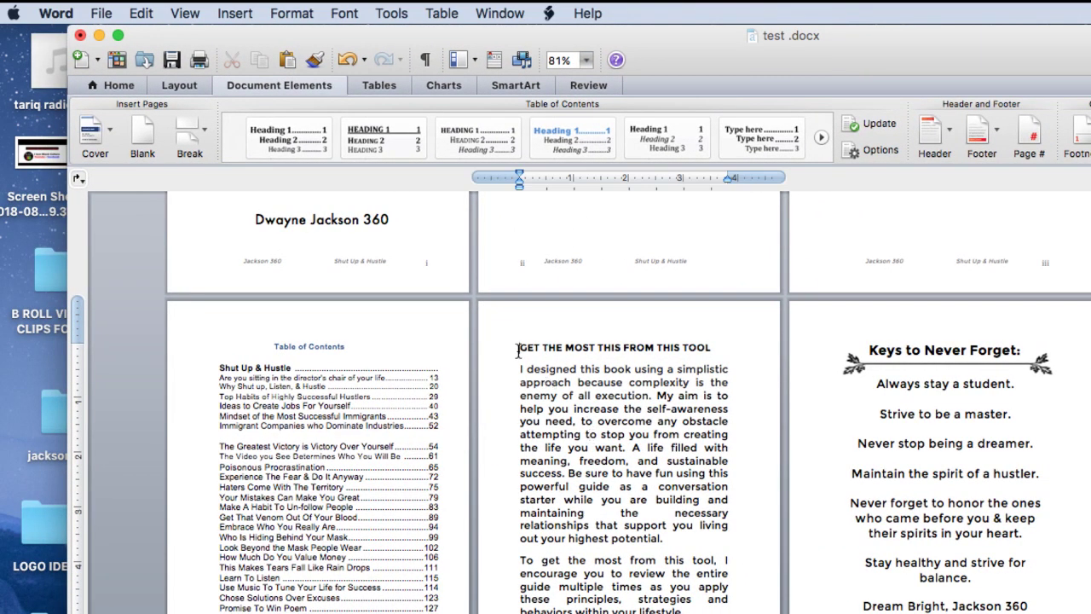
{"action": "left_click_drag", "start_coordinate": [519, 348], "coordinate": [725, 584]}
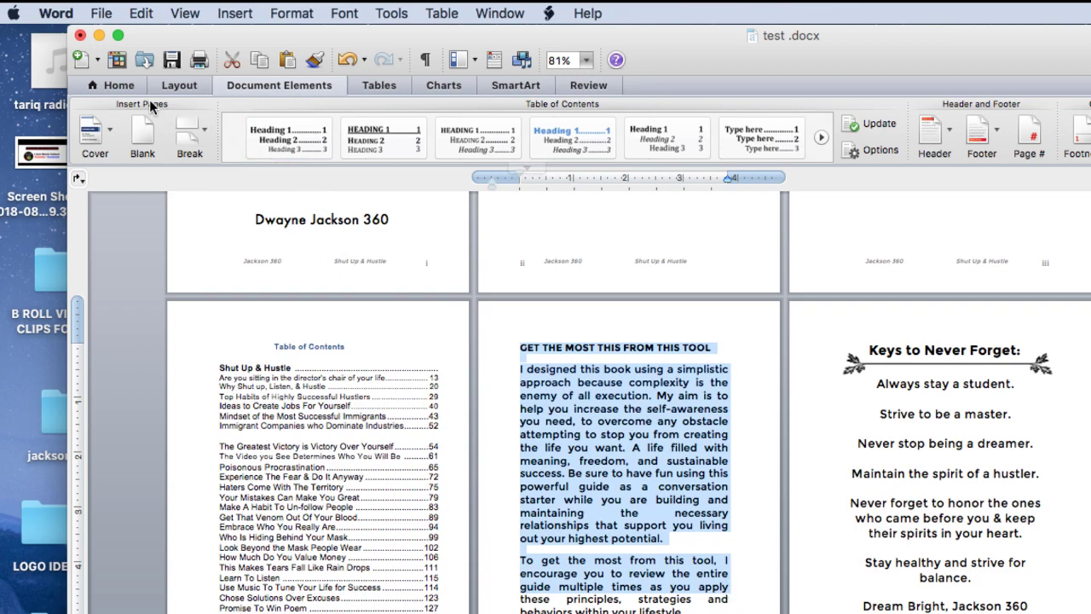
{"action": "left_click", "coordinate": [119, 85]}
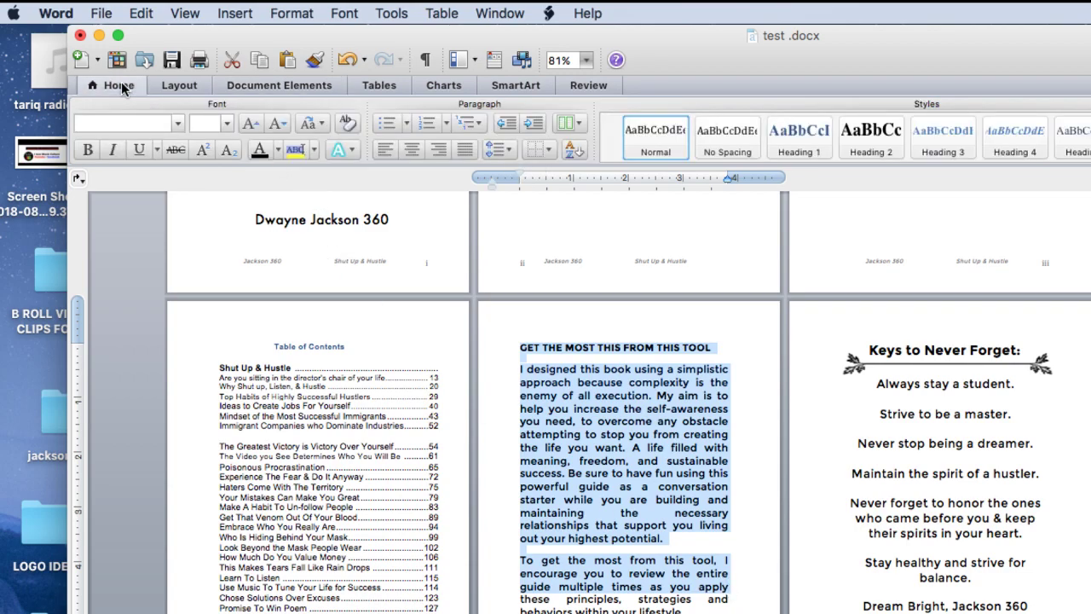
{"action": "left_click", "coordinate": [387, 151]}
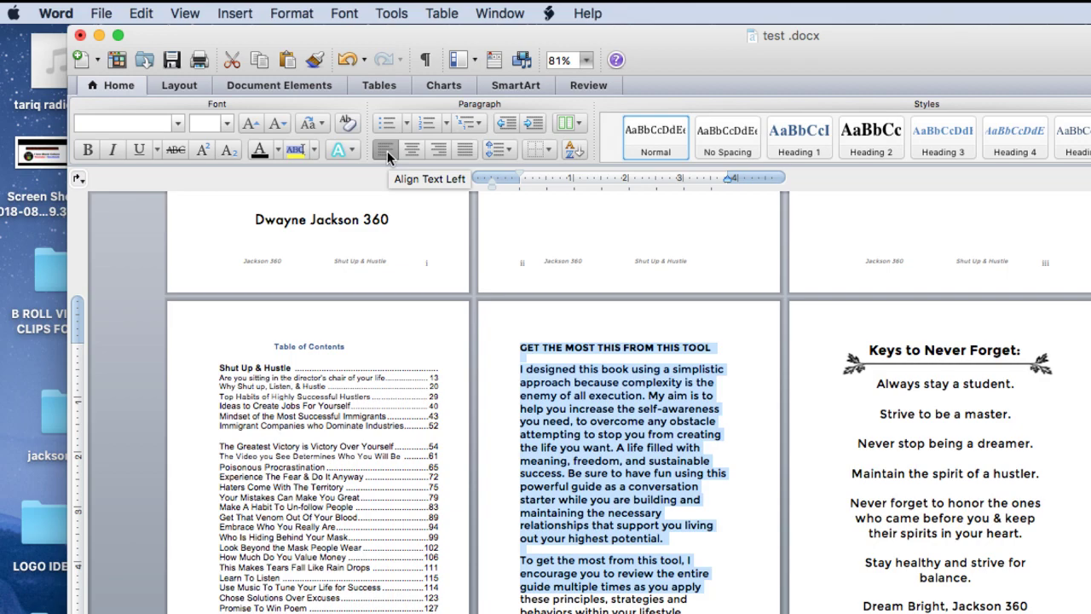
{"action": "left_click", "coordinate": [612, 560]}
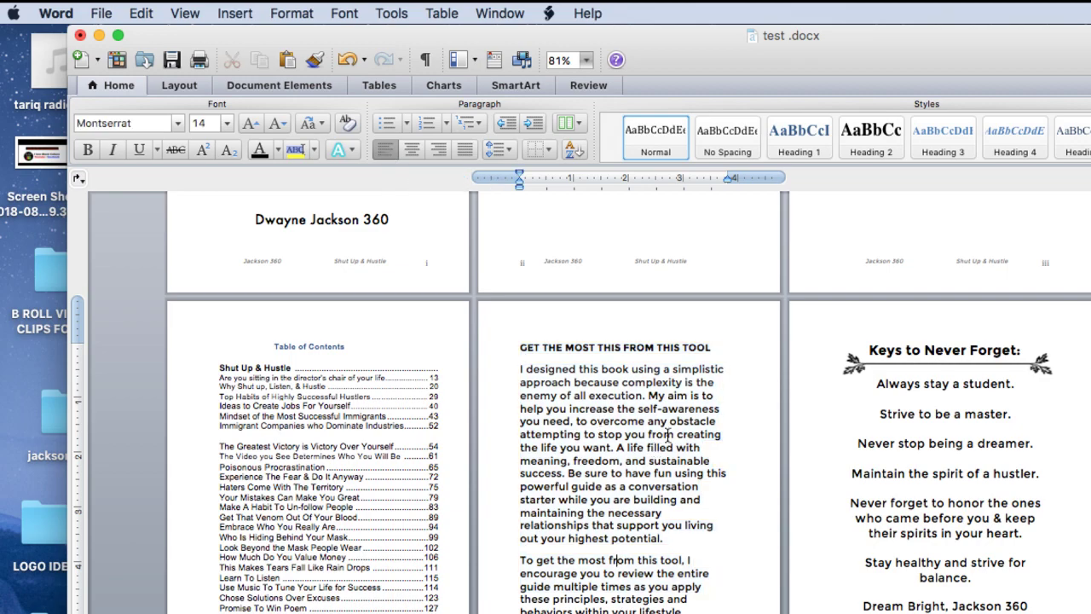
Justify the two body paragraphs beneath the "GET THE MOST THIS FROM THIS TOOL" heading, leaving the heading out.
{"action": "key", "text": "super+Tab"}
{"action": "left_click", "coordinate": [695, 471]}
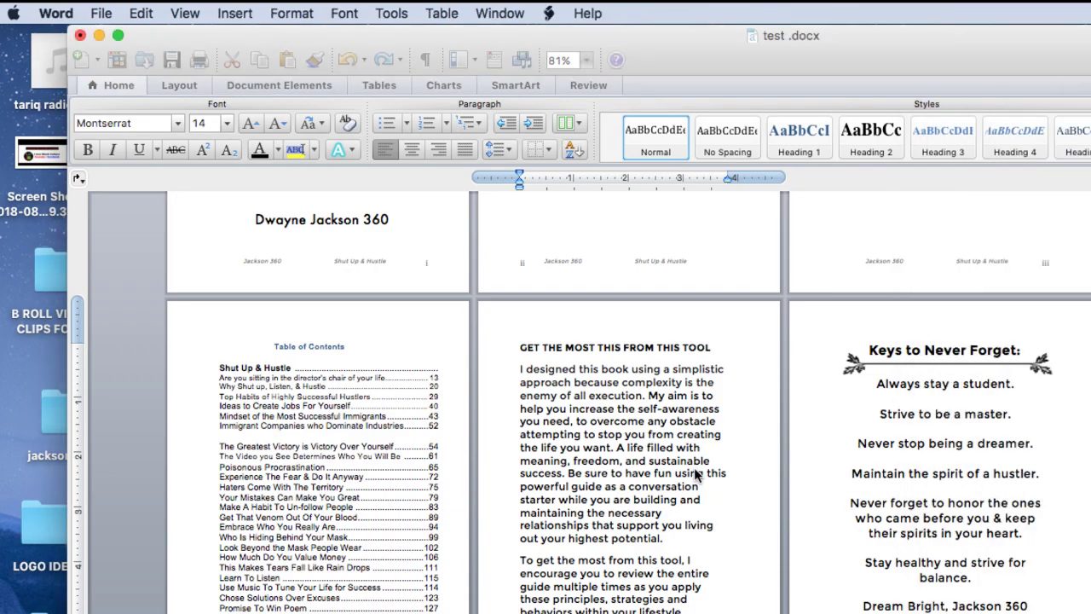
{"action": "scroll", "coordinate": [588, 401], "scroll_direction": "up", "scroll_amount": 8}
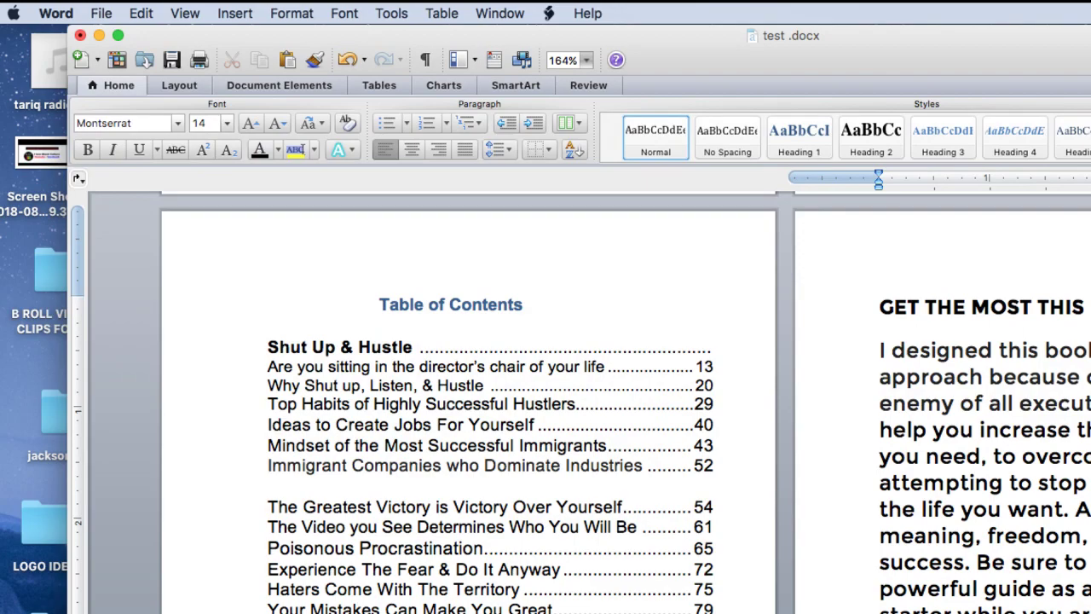
{"action": "left_click_drag", "start_coordinate": [1090, 32], "coordinate": [759, 4]}
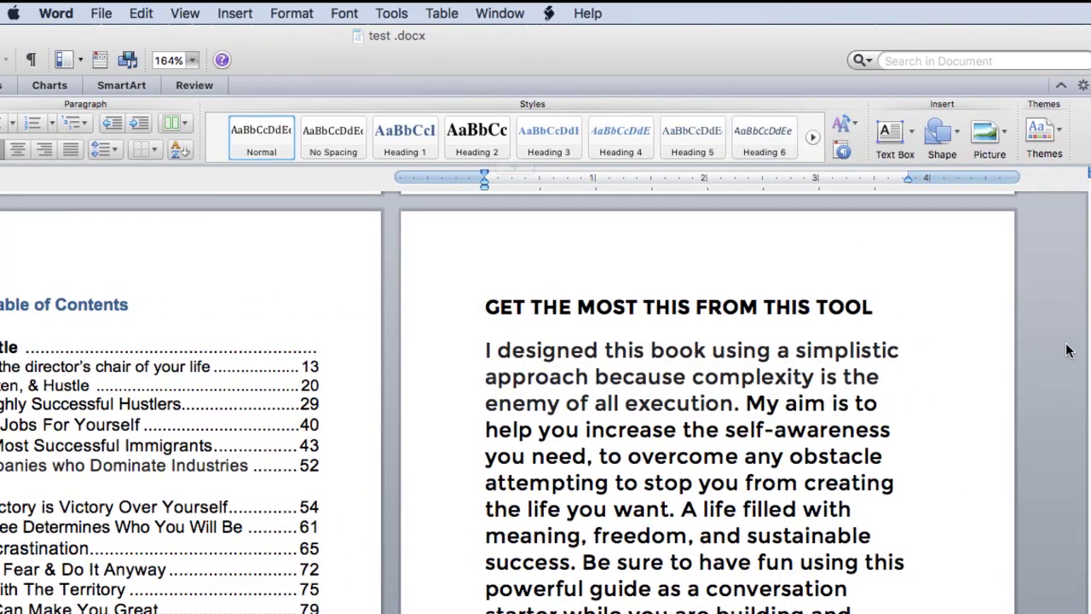
{"action": "scroll", "coordinate": [823, 581], "scroll_direction": "down", "scroll_amount": 4}
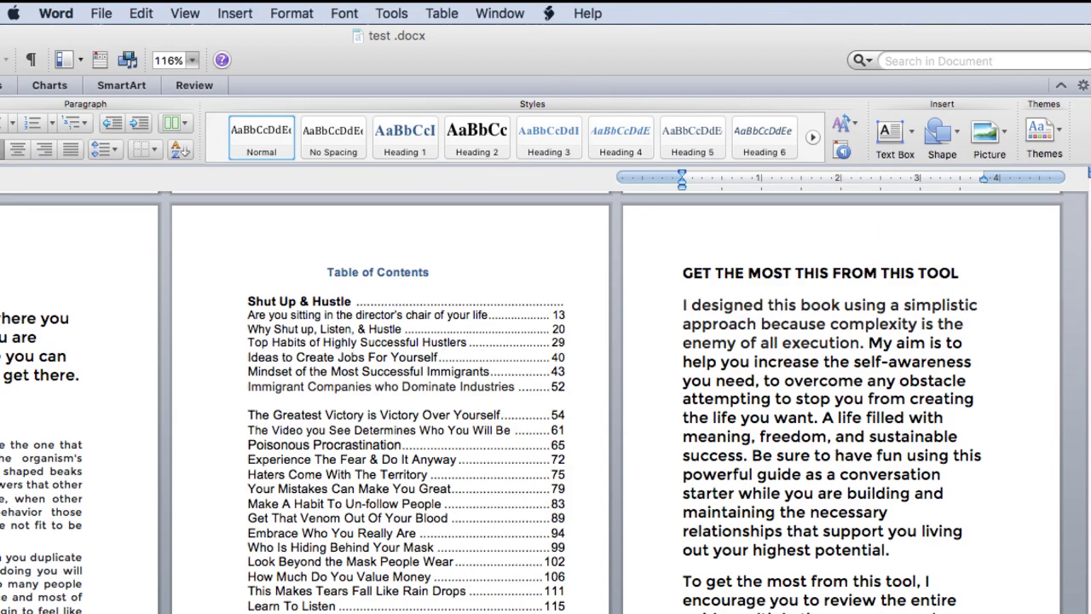
{"action": "scroll", "coordinate": [546, 406], "scroll_direction": "down", "scroll_amount": 2}
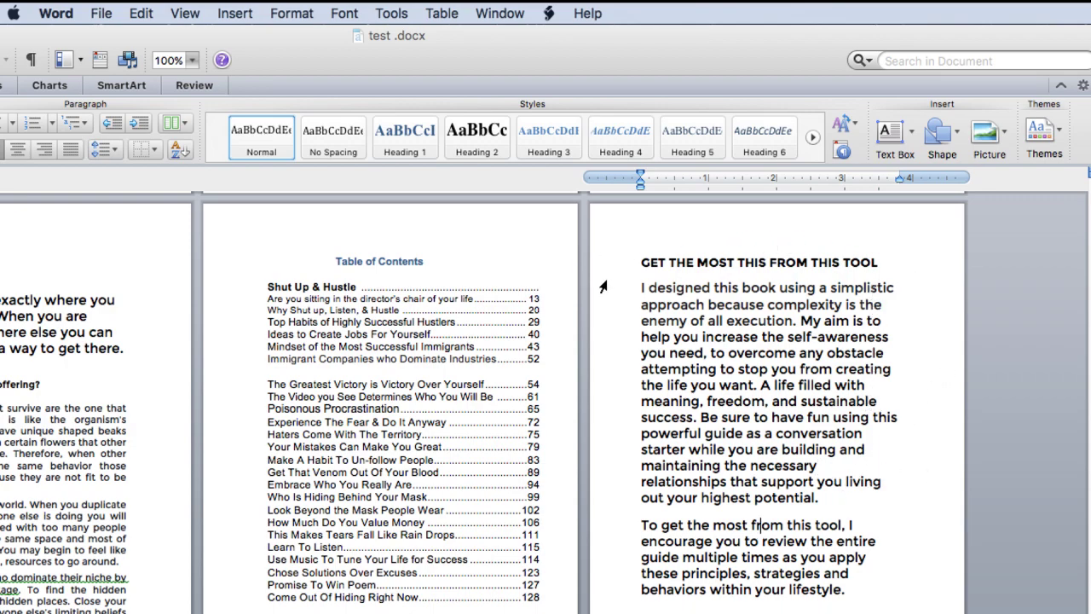
{"action": "left_click_drag", "start_coordinate": [639, 288], "coordinate": [898, 601]}
{"action": "left_click_drag", "start_coordinate": [793, 62], "coordinate": [1090, 63]}
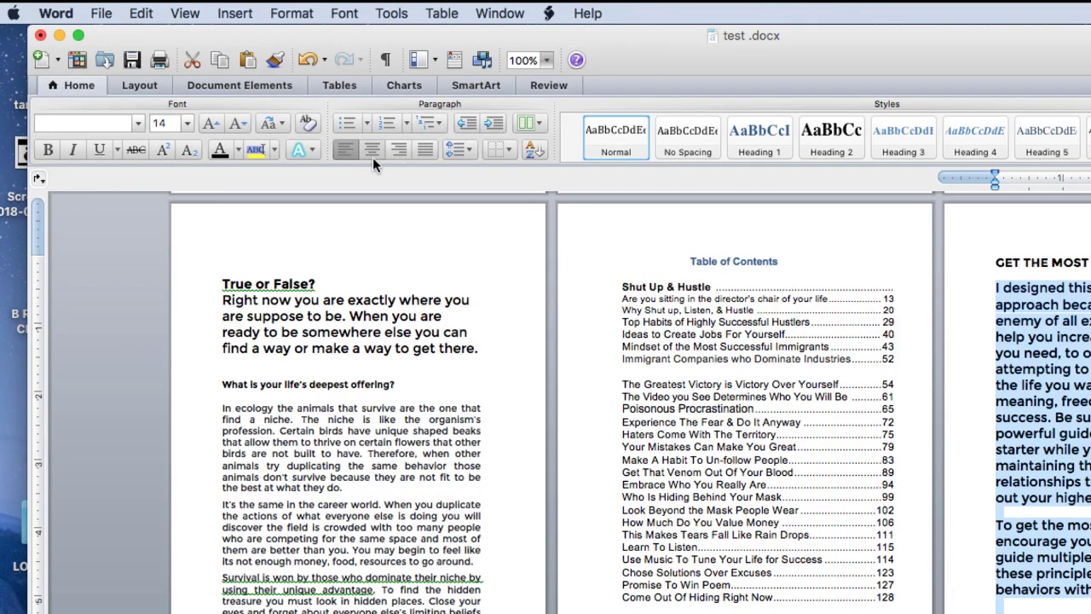
{"action": "left_click", "coordinate": [424, 154]}
{"action": "left_click", "coordinate": [1040, 289]}
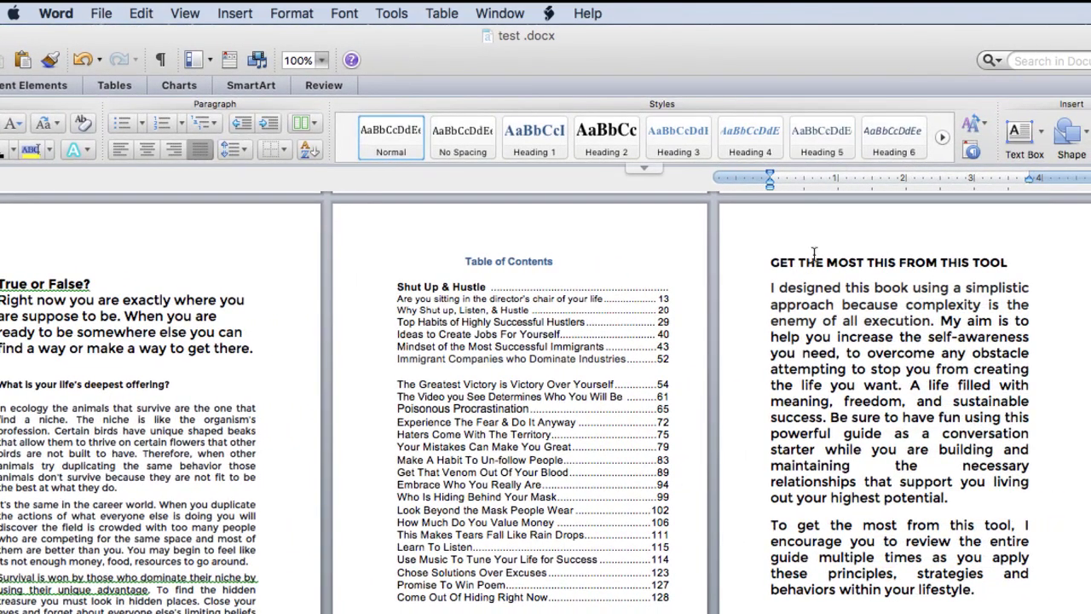
Switch the two body paragraphs under the "GET THE MOST THIS FROM THIS TOOL" heading back to left alignment.
{"action": "left_click_drag", "start_coordinate": [769, 290], "coordinate": [976, 590]}
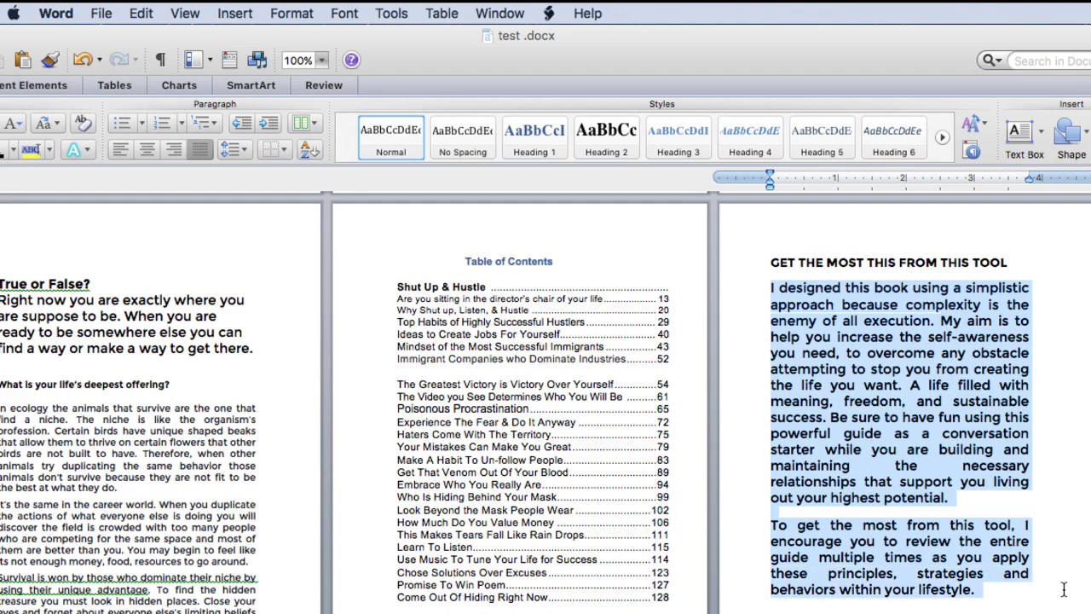
{"action": "left_click", "coordinate": [113, 149]}
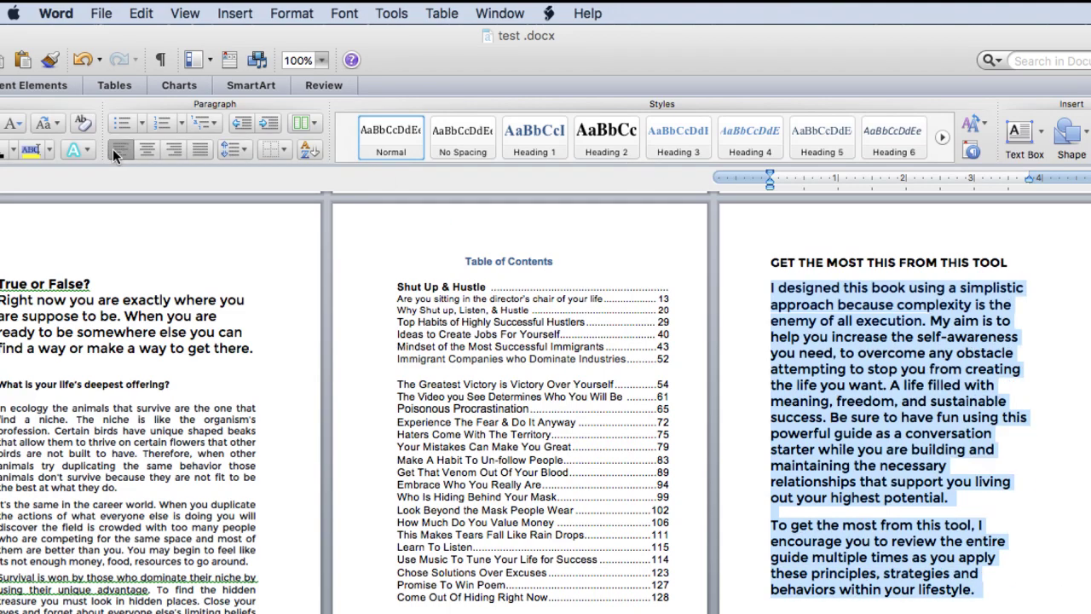
{"action": "left_click", "coordinate": [754, 428]}
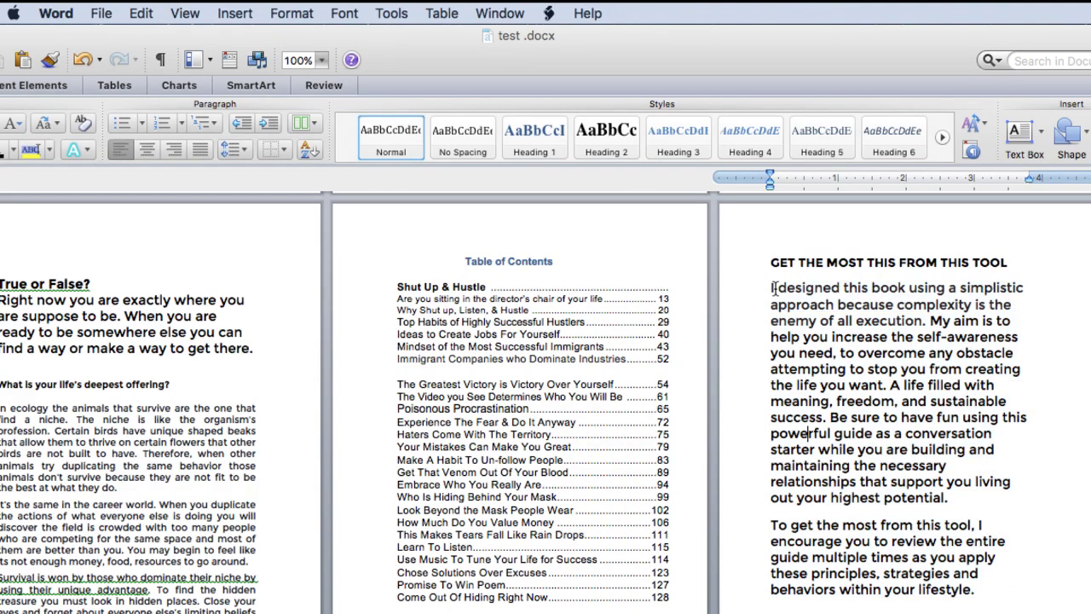
Apply justified alignment again to both body paragraphs on the "GET THE MOST THIS FROM THIS TOOL" page.
{"action": "left_click_drag", "start_coordinate": [756, 289], "coordinate": [1001, 588]}
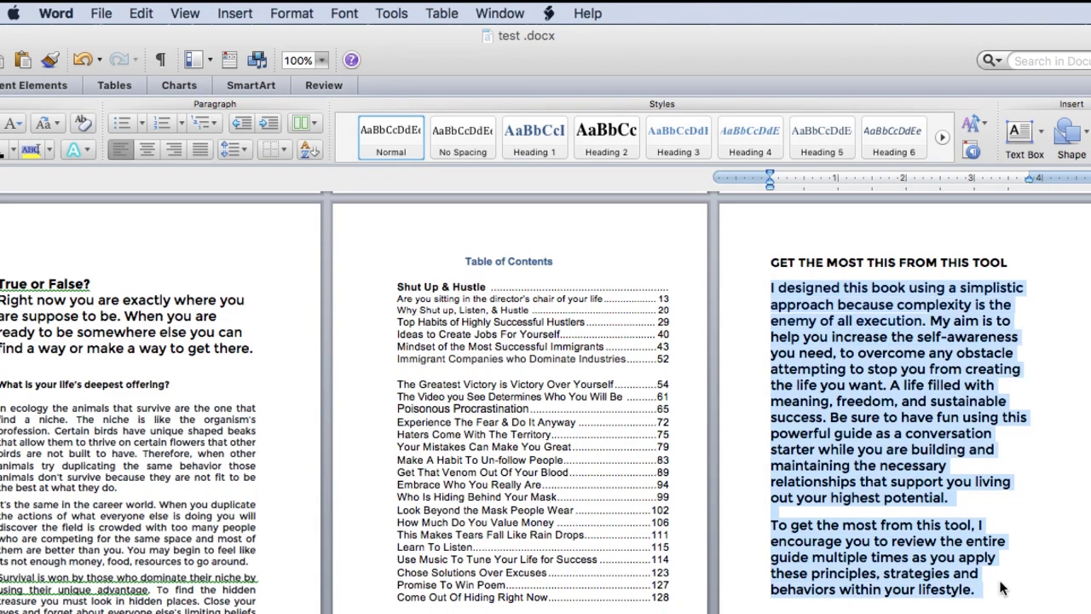
{"action": "left_click", "coordinate": [199, 149]}
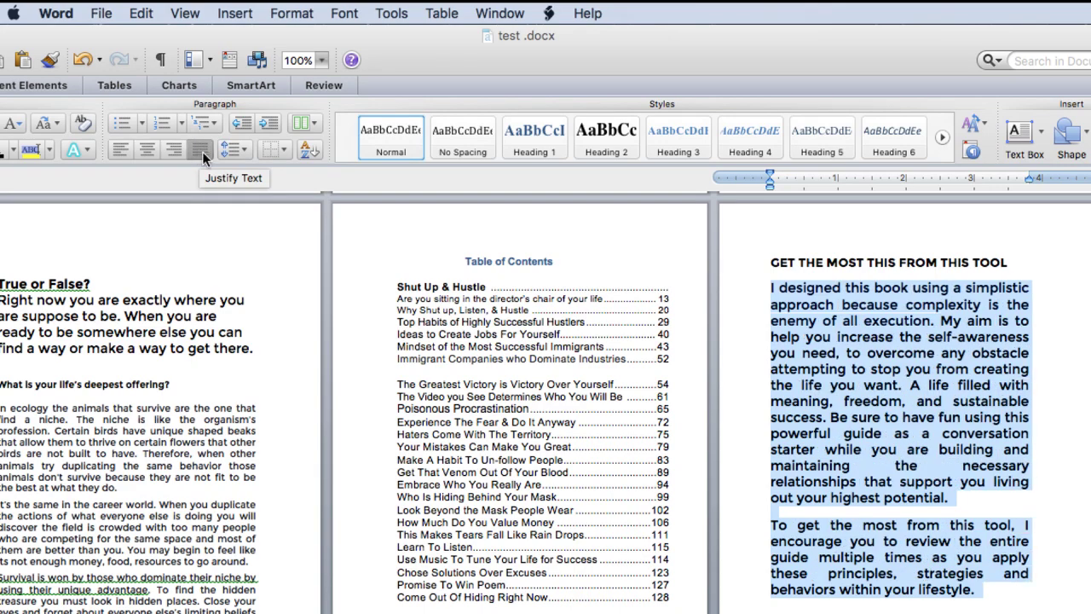
{"action": "left_click", "coordinate": [927, 368]}
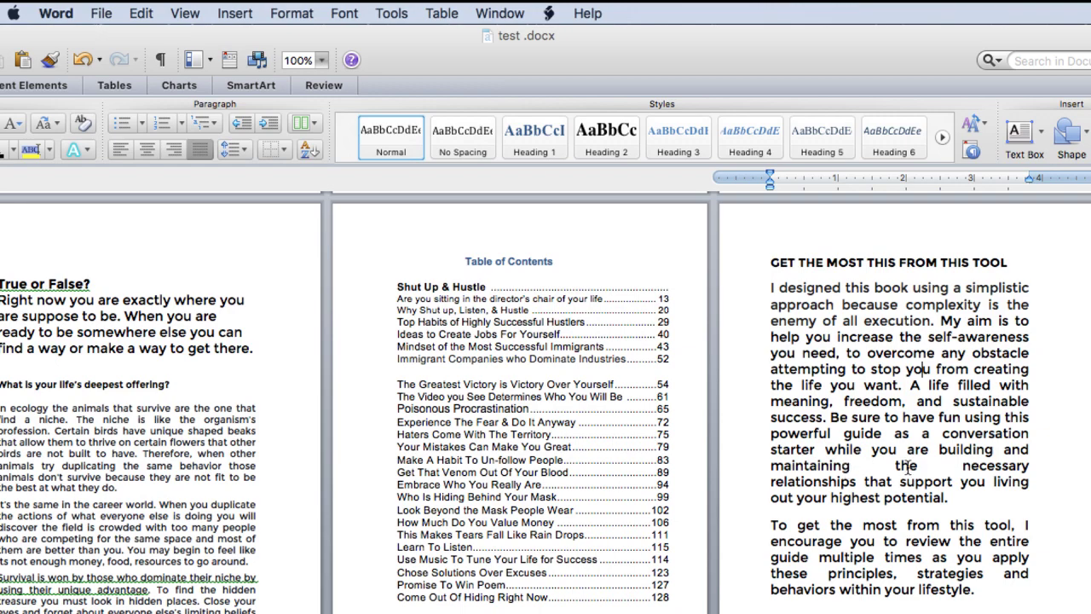
Save a copy of the book to the Desktop in PDF format under the name test and clear the text selection.
{"action": "left_click_drag", "start_coordinate": [737, 41], "coordinate": [837, 19]}
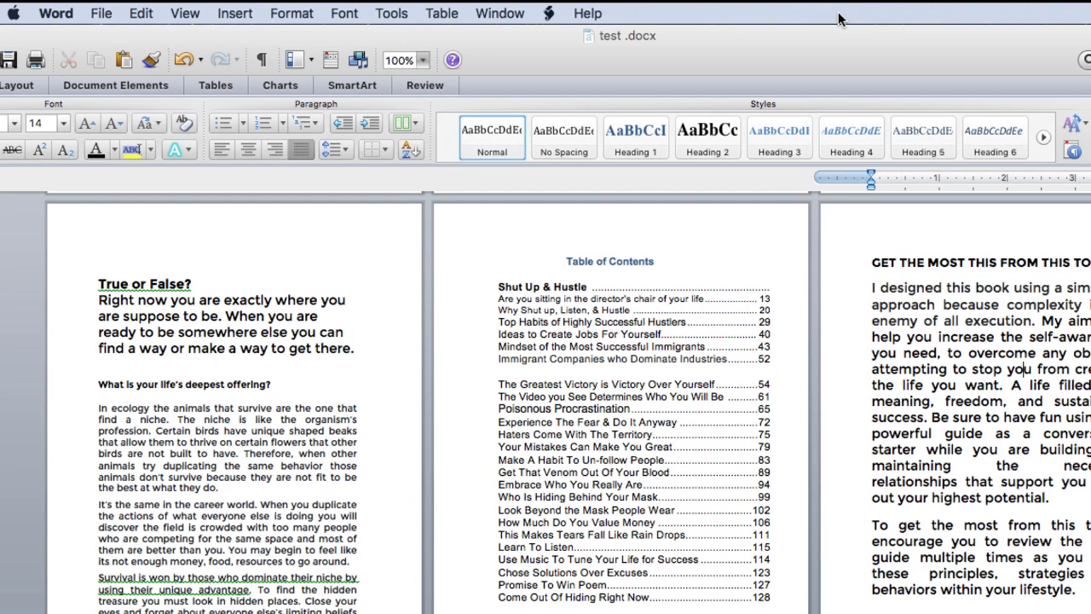
{"action": "left_click_drag", "start_coordinate": [838, 19], "coordinate": [935, 10]}
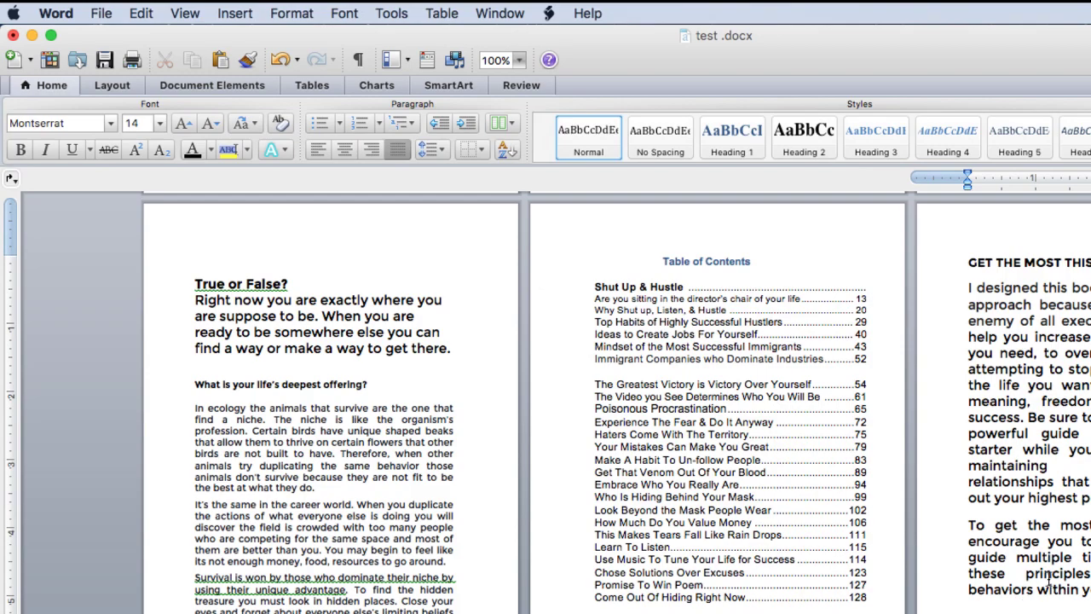
{"action": "left_click_drag", "start_coordinate": [1049, 580], "coordinate": [1038, 608]}
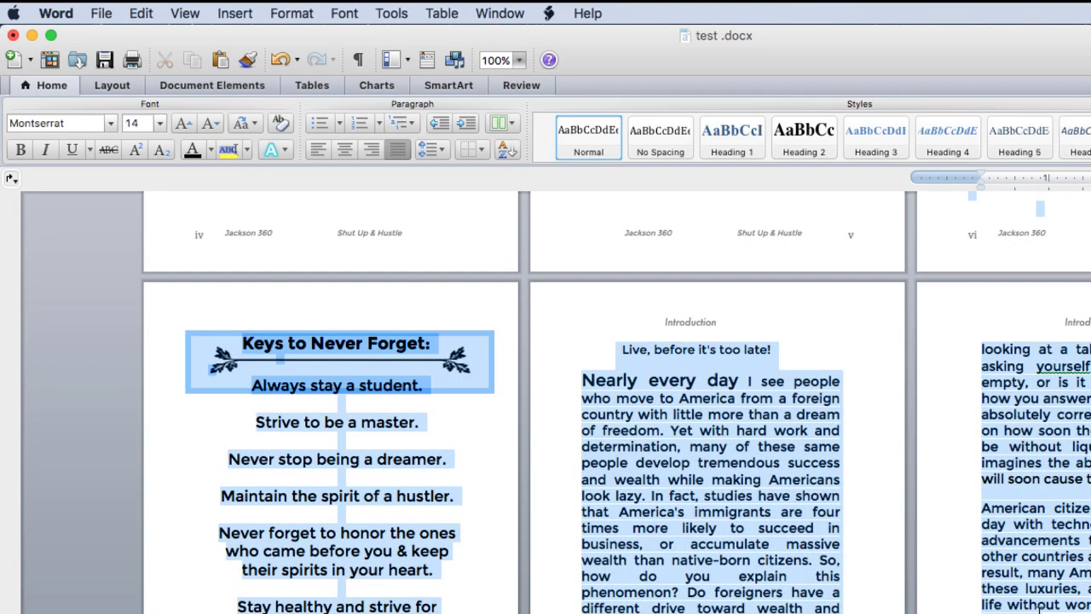
{"action": "left_click", "coordinate": [104, 14]}
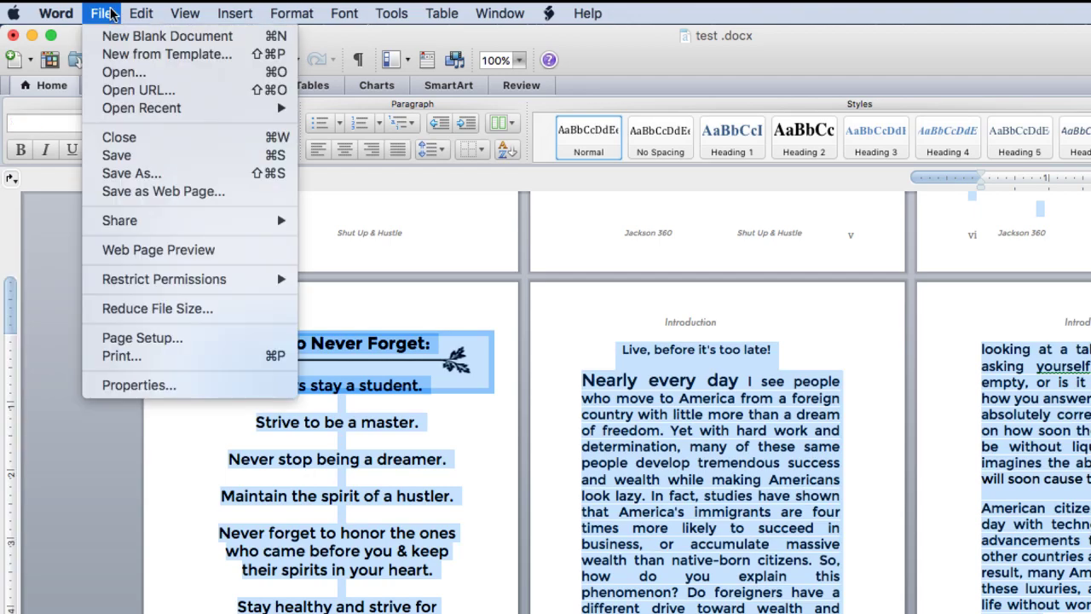
{"action": "left_click", "coordinate": [150, 173]}
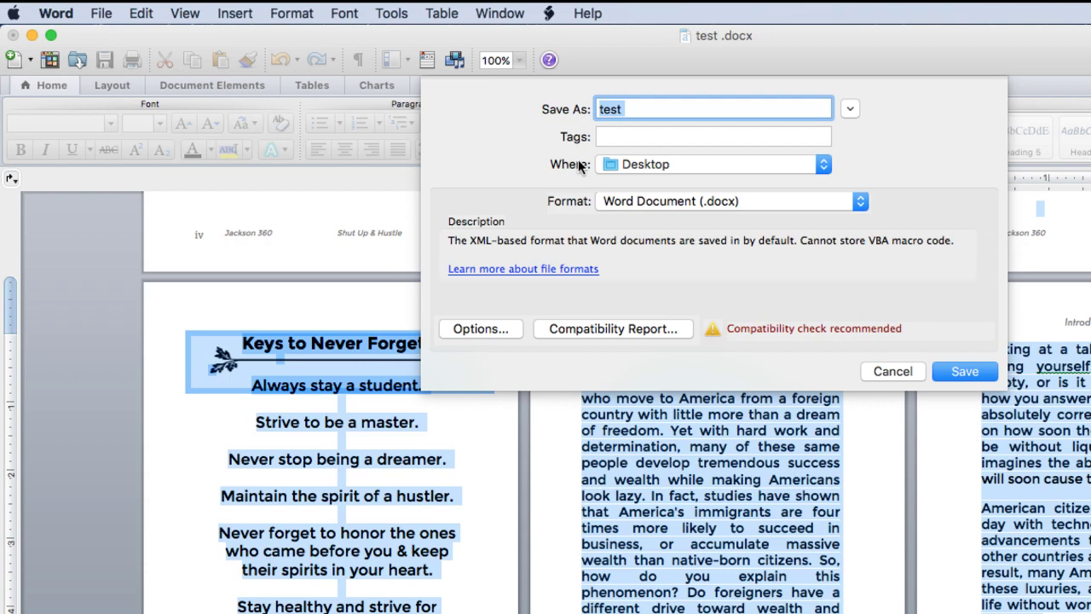
{"action": "left_click", "coordinate": [655, 201]}
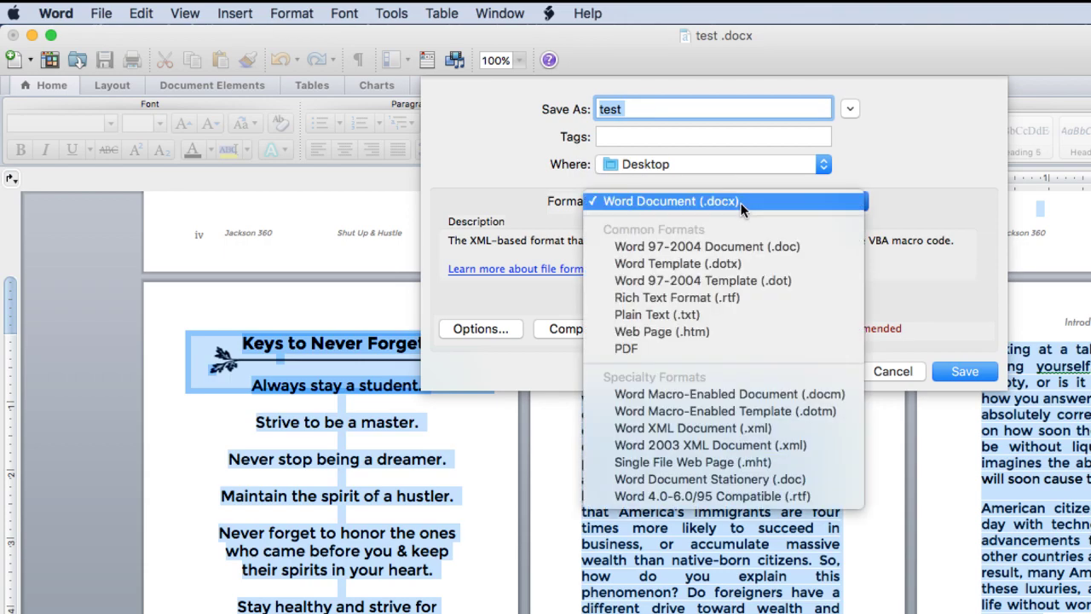
{"action": "left_click", "coordinate": [694, 346]}
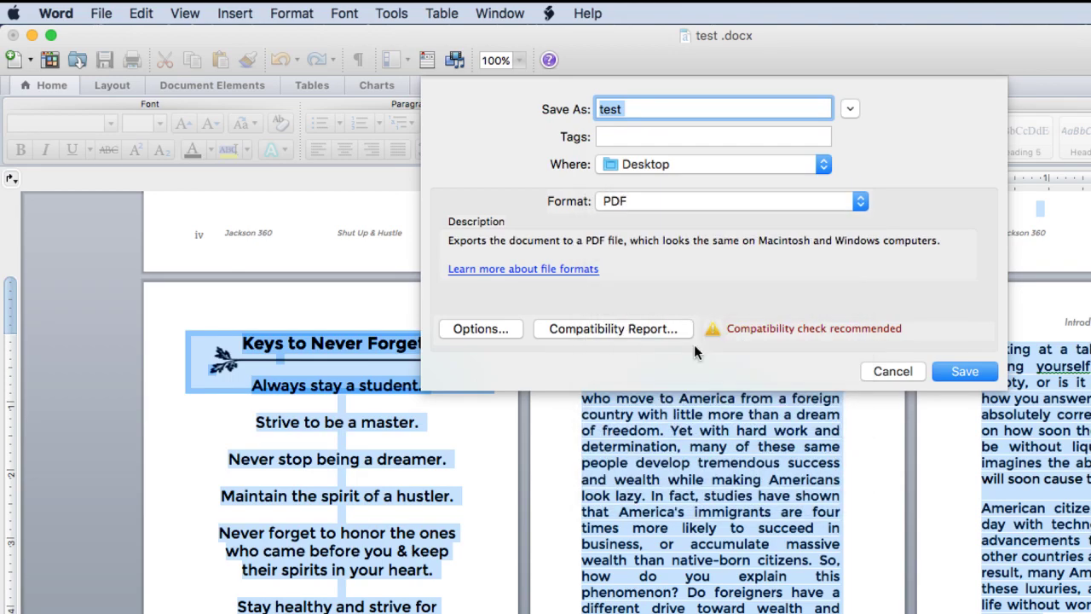
{"action": "left_click", "coordinate": [966, 371]}
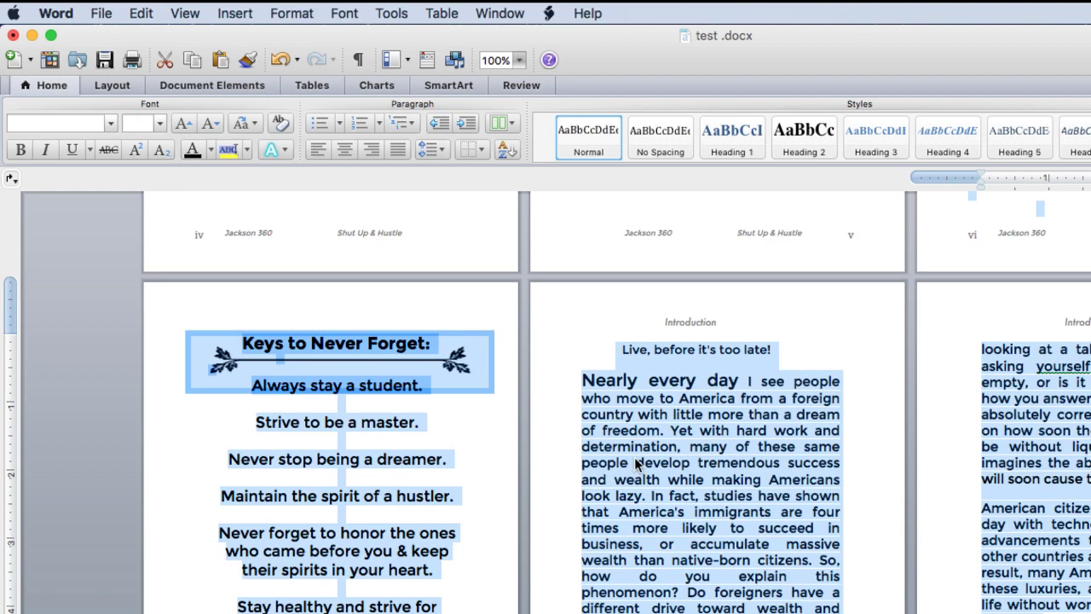
{"action": "left_click", "coordinate": [699, 447]}
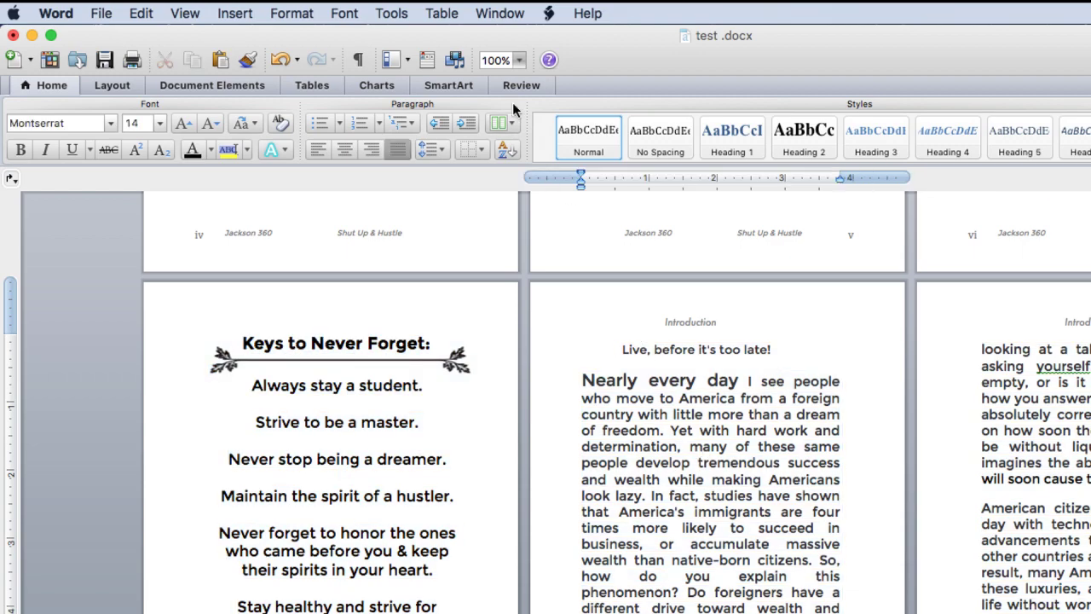